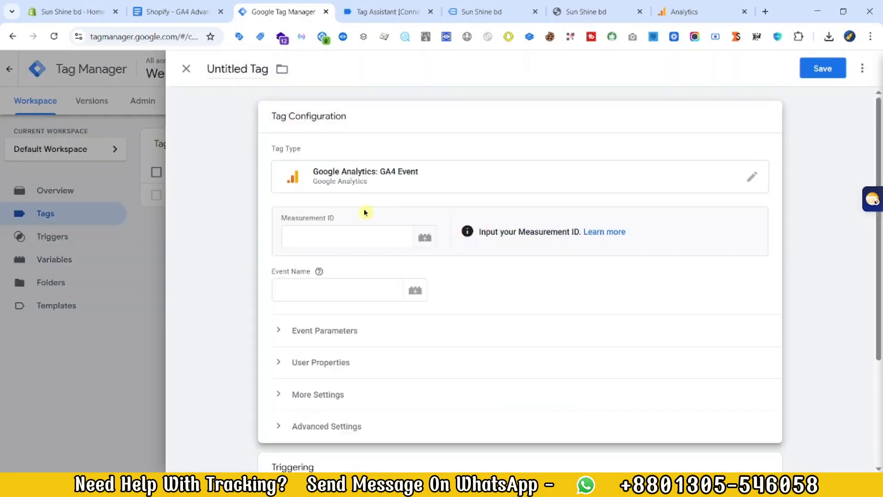
Step: Configure a GA4 Event tag using {{GA4 Measurement ID}}, event name page_view, and parameters page_location, page_title and page_referrer from the tracking document
text({{GA4 Measurement ID)
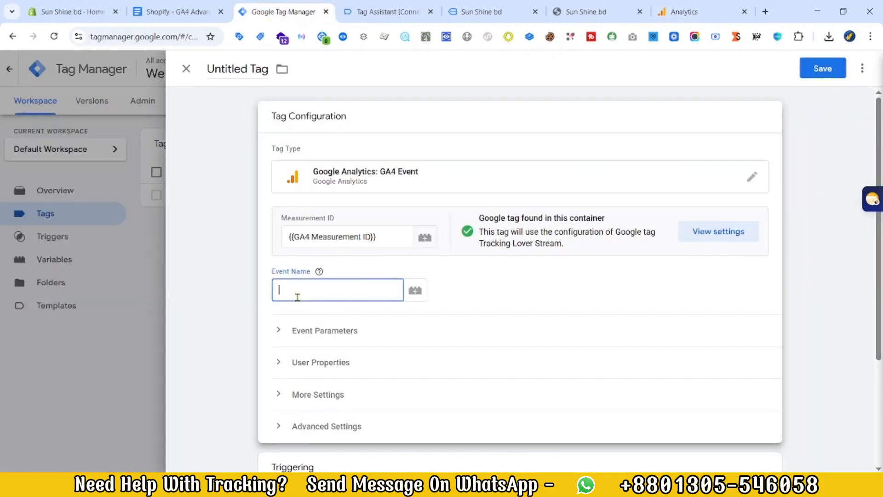
click(189, 6)
scroll(421, 207, up, 3)
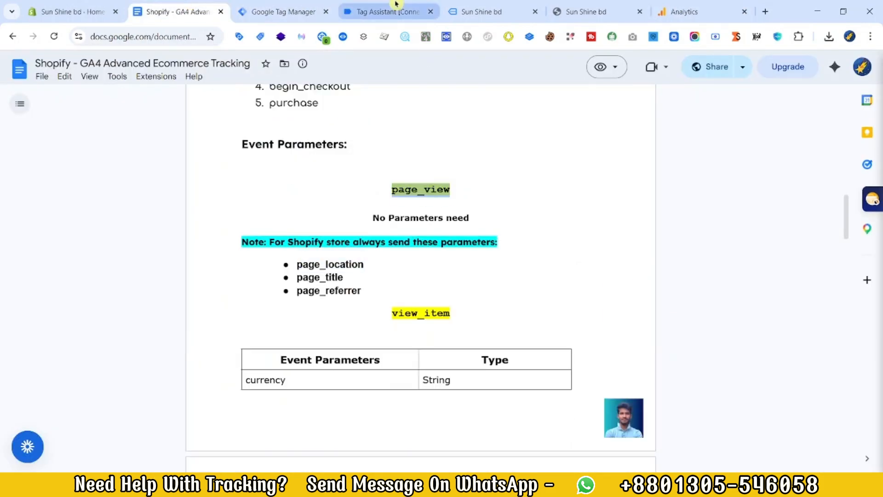
click(276, 12)
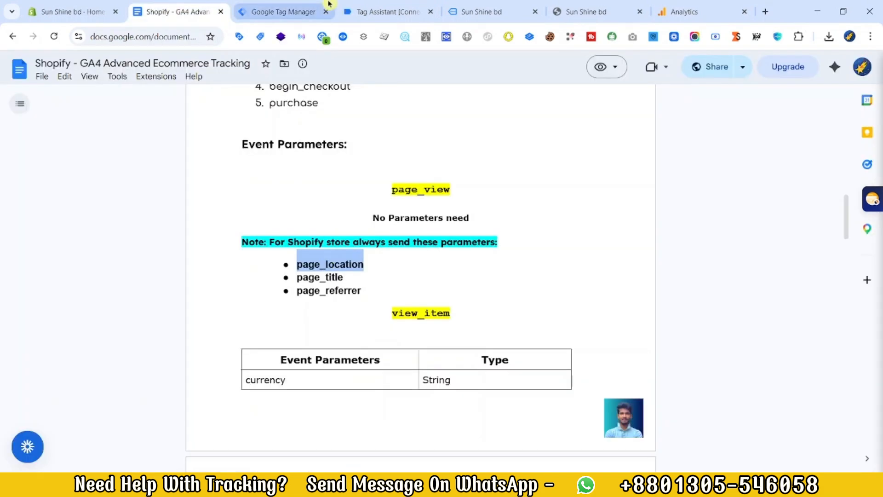
double_click(305, 291)
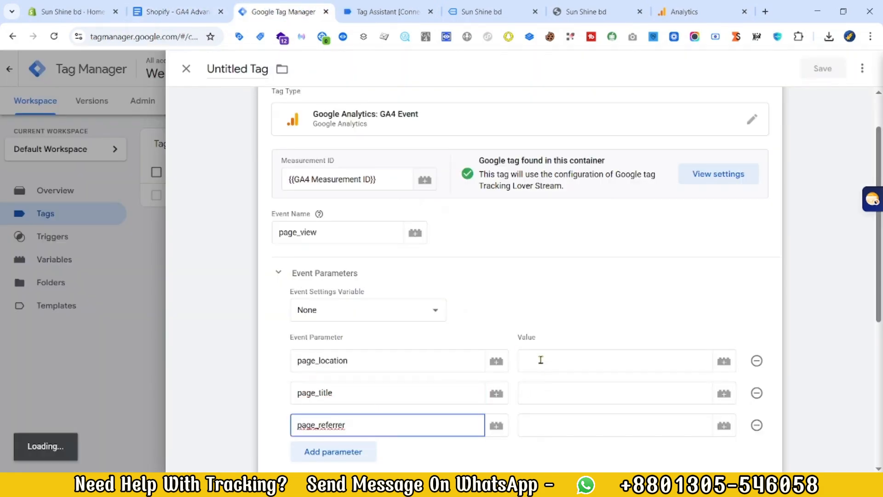
Step: Fill the values of page_location, page_title and page_referrer with the variables {{C- page_location}}, {{C- page_title}} and {{C- page_referrer}}
click(540, 360)
text({{)
click(603, 392)
text({{)
click(581, 424)
text({{)
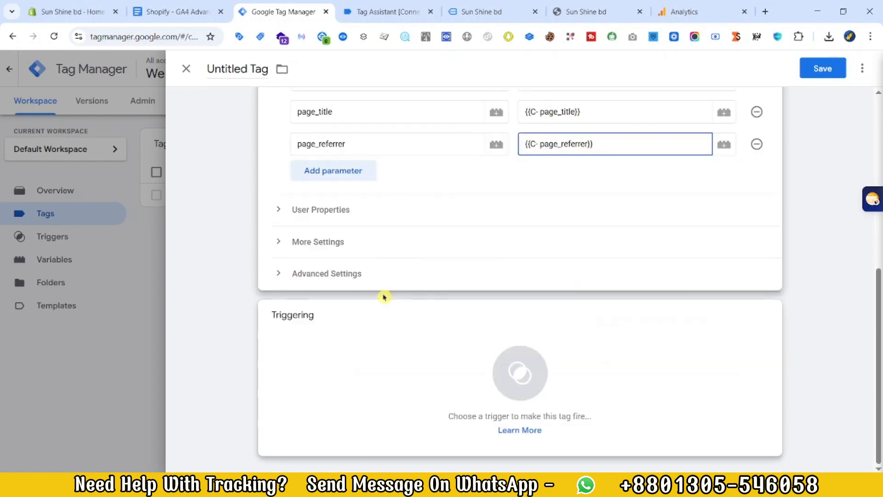
Step: Assign the Event - PageView trigger and save the tag as GA4 Event - PageView || TAG
click(520, 372)
click(258, 217)
click(823, 68)
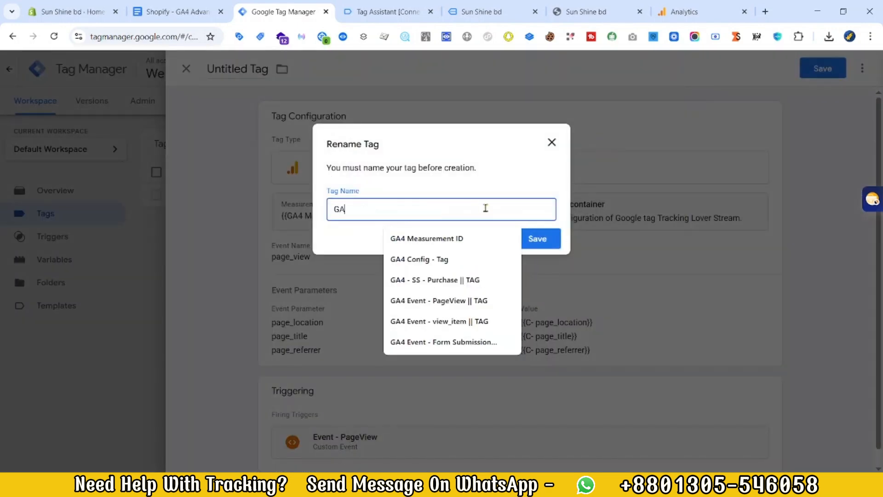
text(GA)
click(439, 301)
click(538, 239)
Step: Create a GA4 Event tag for view_item with the Event - ViewContent trigger, named GA4 Event - view_item || TAG
click(837, 144)
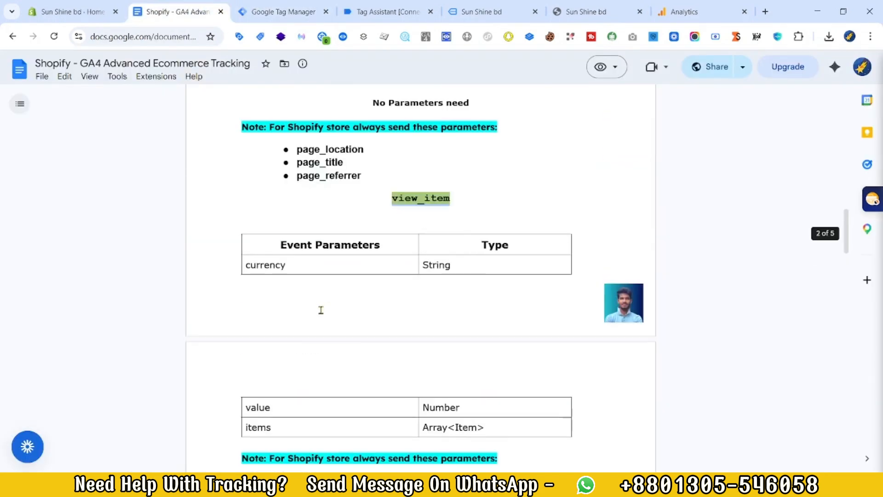
scroll(319, 309, down, 3)
double_click(330, 365)
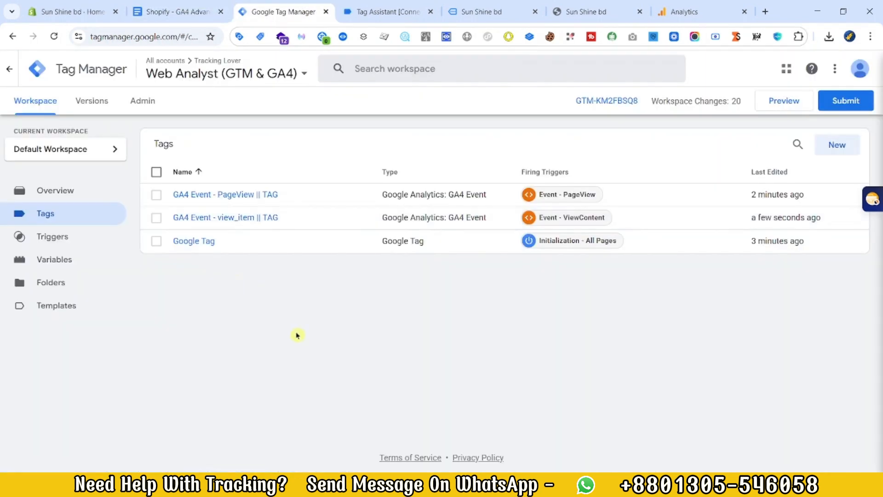
Step: Duplicate the event tags for add_to_cart and begin_checkout, and check the purchase event's parameters in the tracking document
click(227, 218)
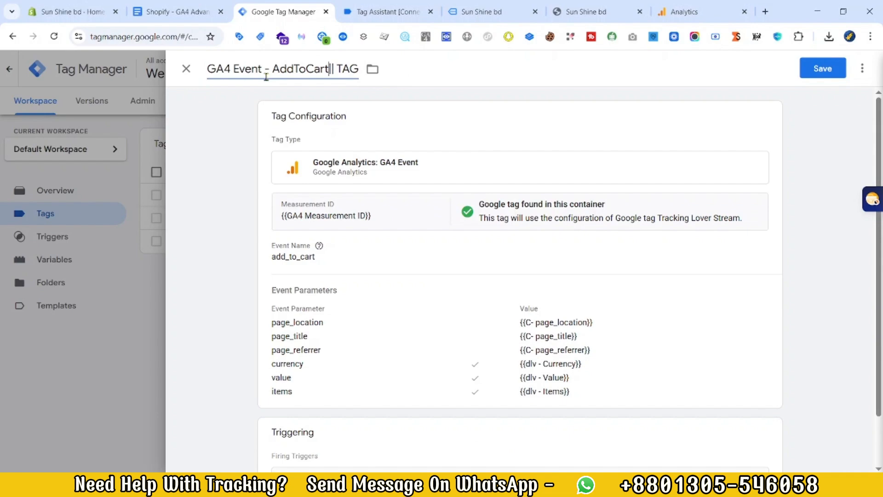
scroll(266, 77, down, 3)
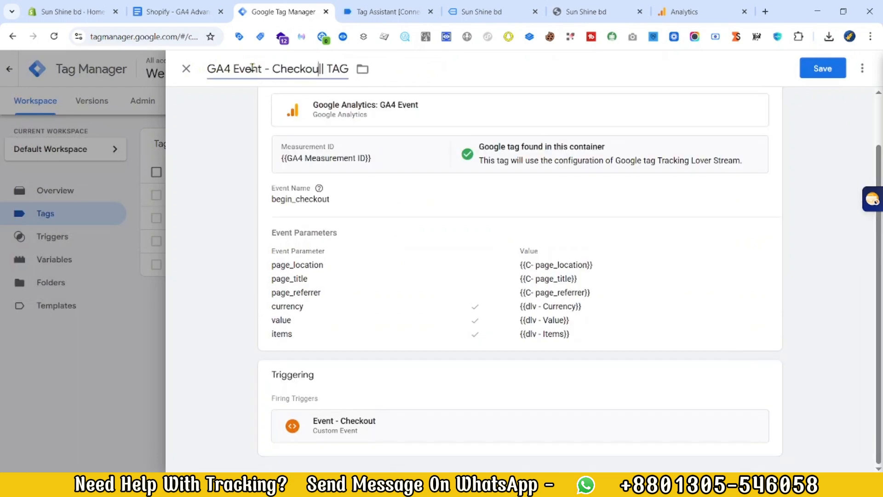
click(199, 3)
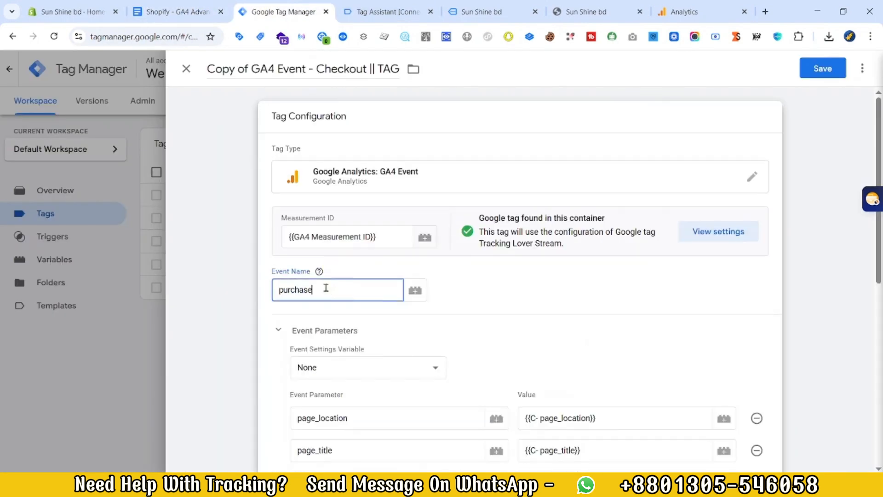
scroll(331, 368, down, 5)
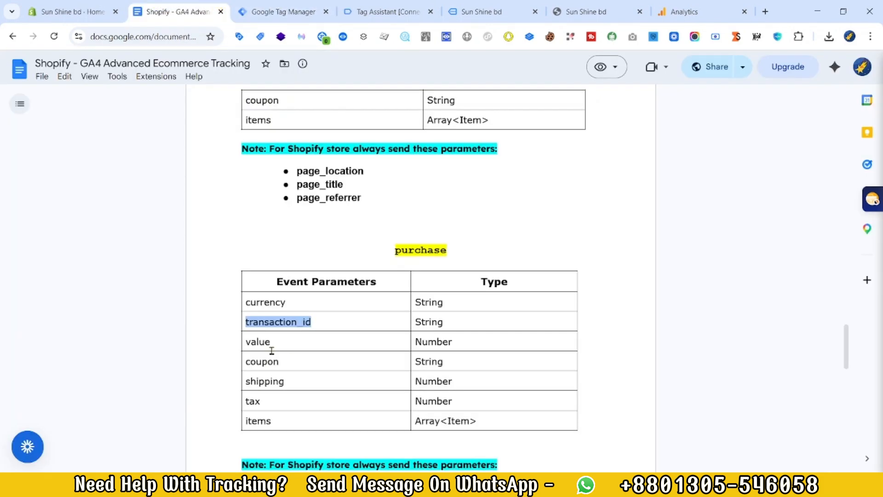
scroll(272, 322, down, 1)
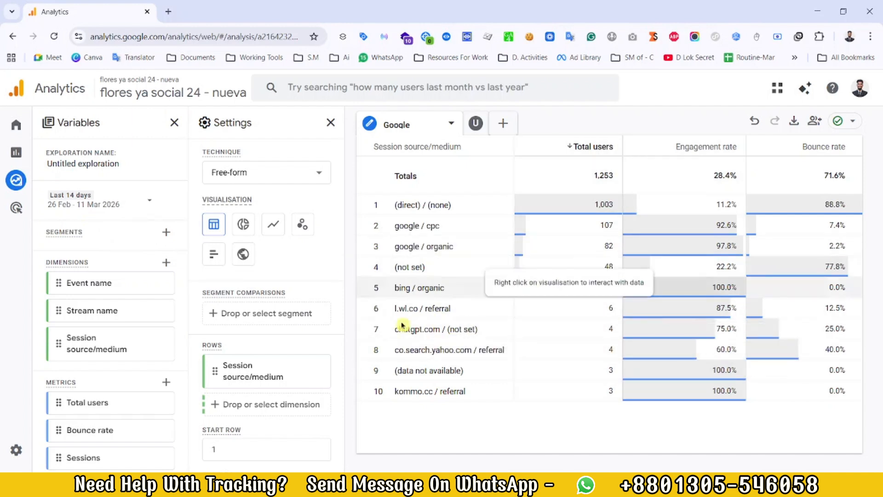
Step: Examine the session source/medium table, its settings and the available metrics in the Google Analytics exploration
scroll(269, 334, down, 1)
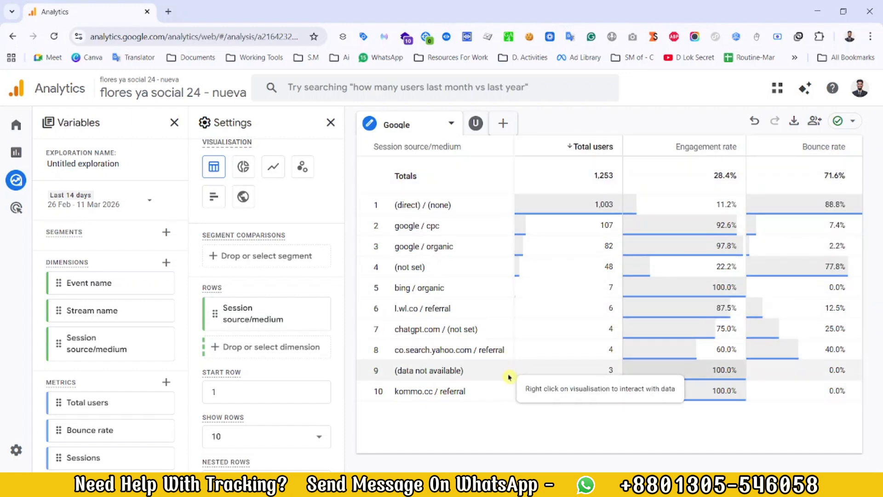
scroll(136, 399, down, 3)
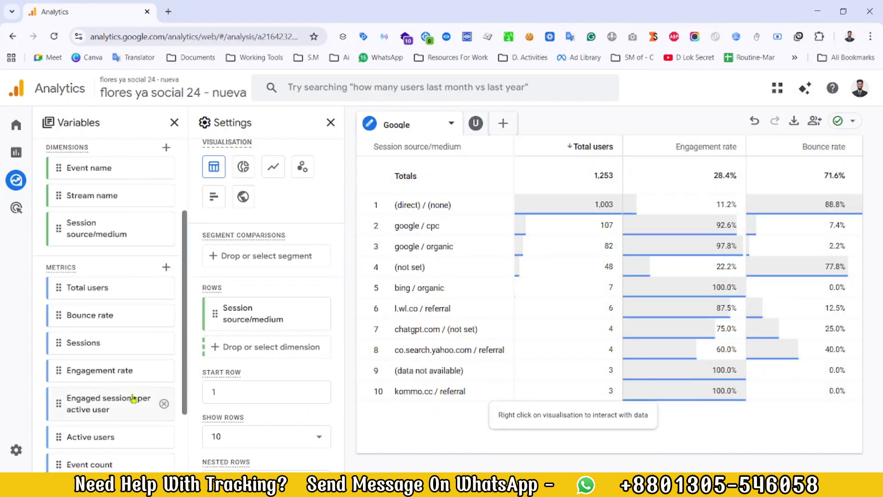
scroll(315, 428, up, 2)
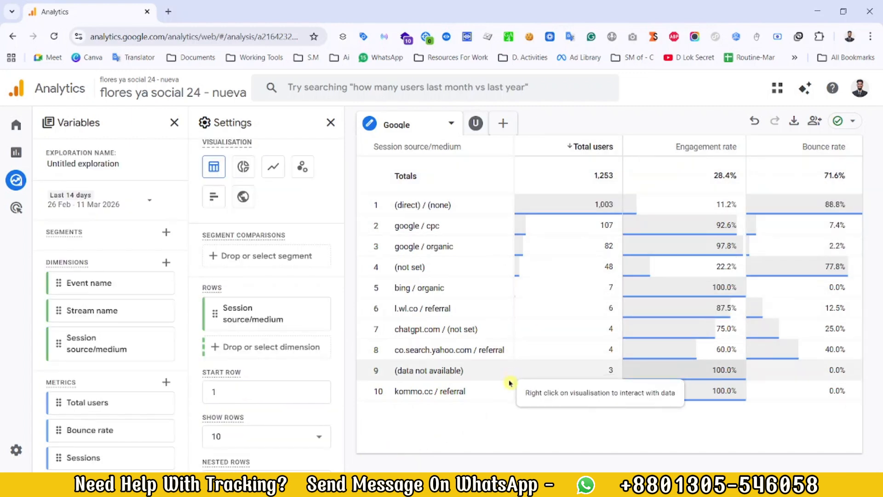
scroll(131, 398, down, 3)
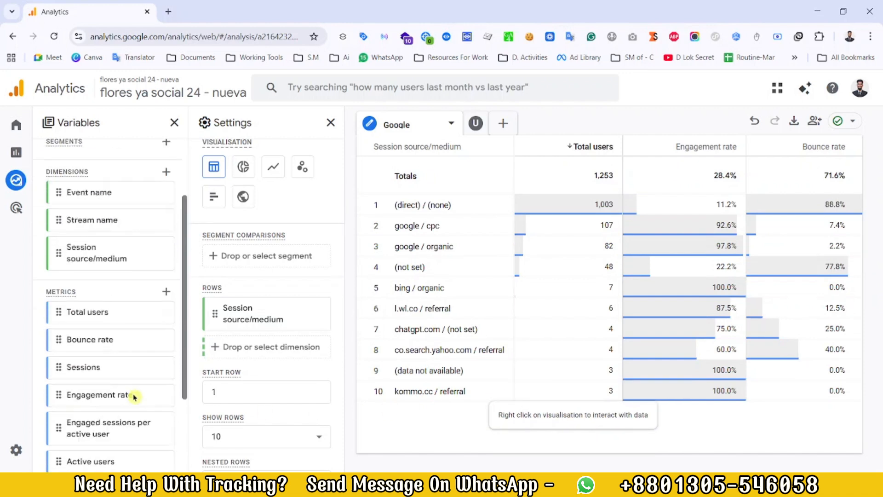
scroll(267, 299, up, 2)
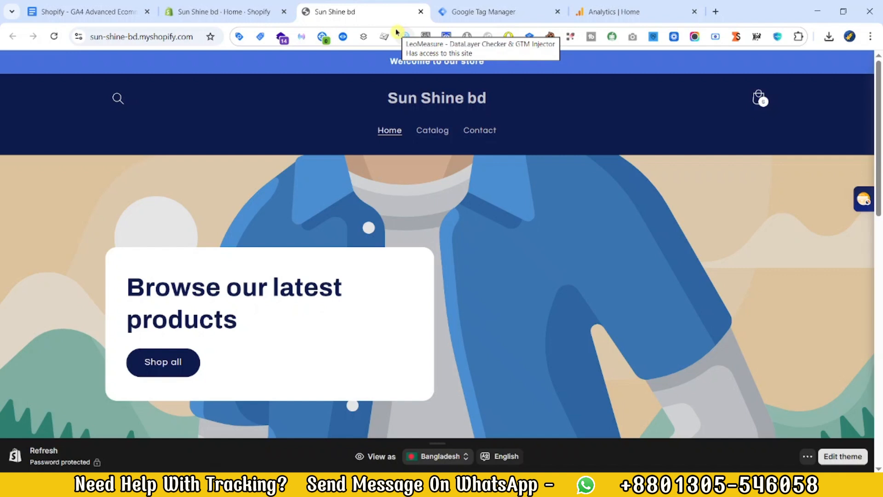
Step: Switch to the Shopify admin and open the R. DL custom pixel in the customer events settings
click(248, 8)
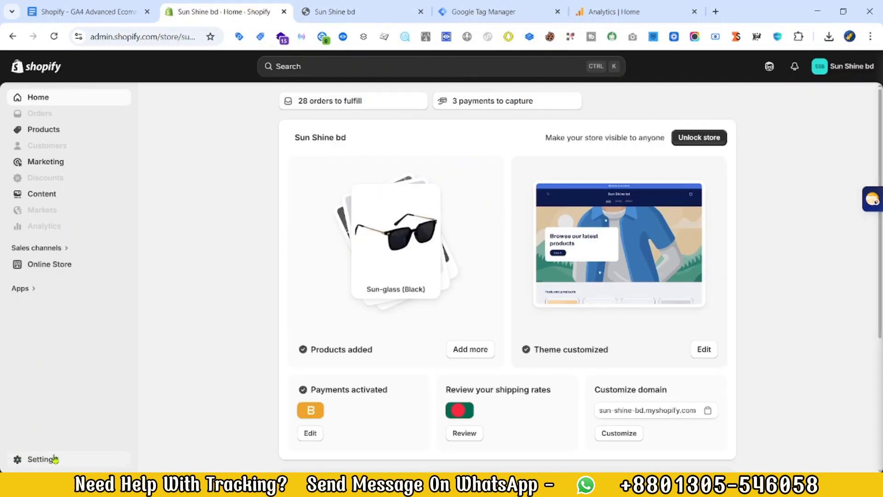
click(38, 462)
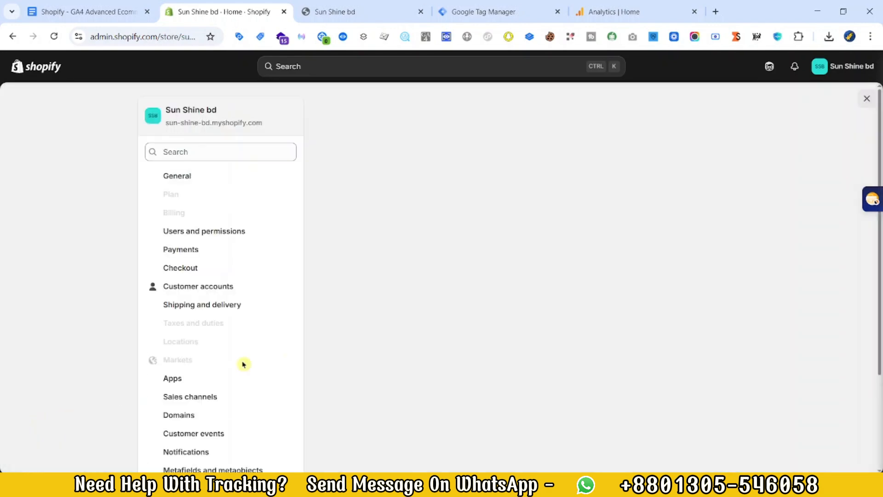
scroll(208, 344, down, 3)
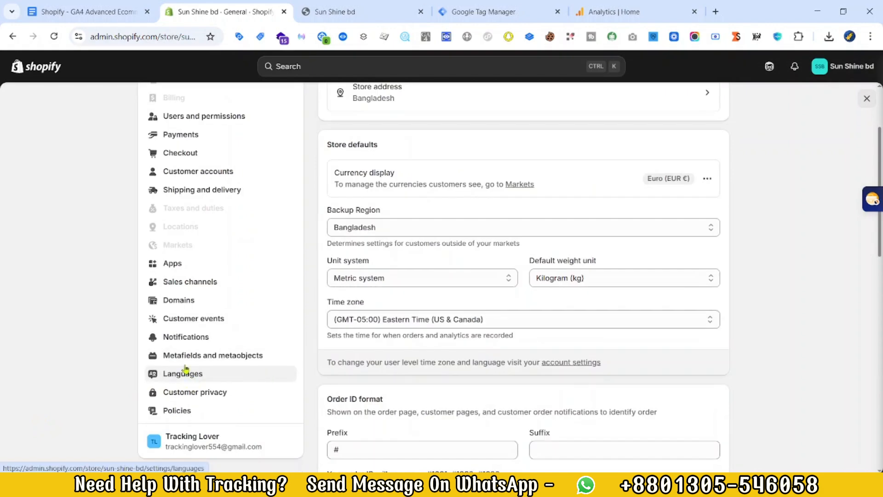
click(204, 319)
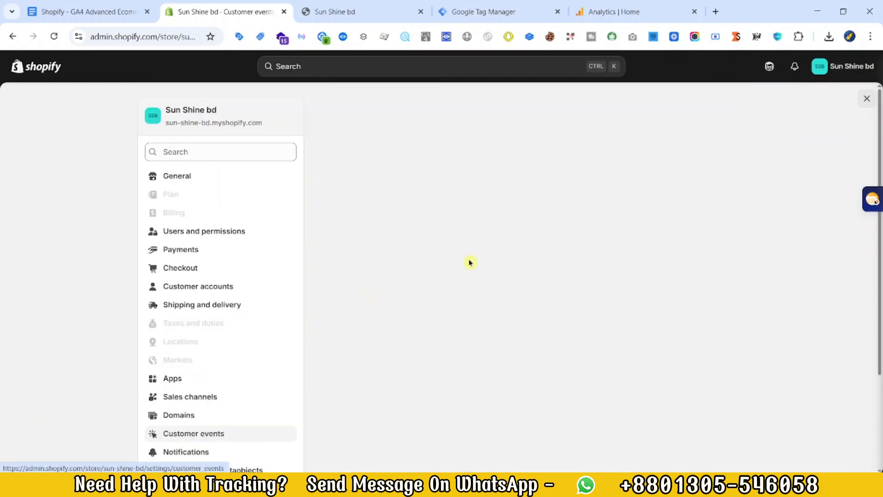
click(649, 170)
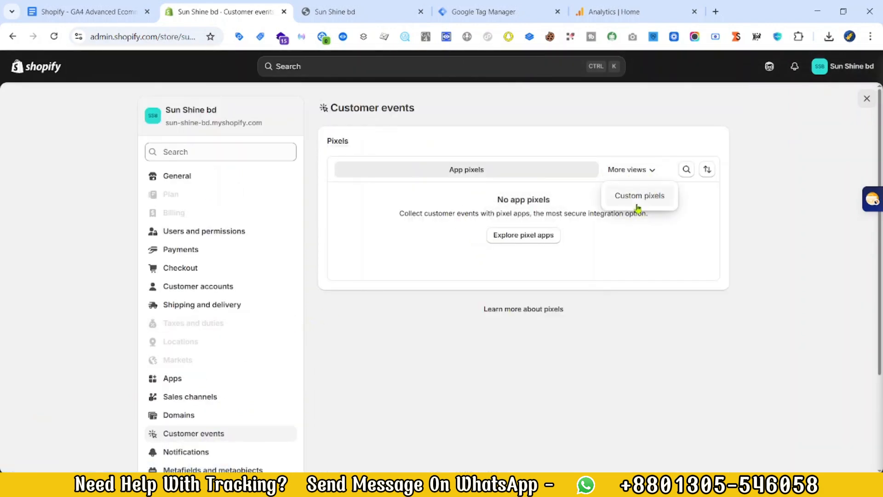
click(637, 203)
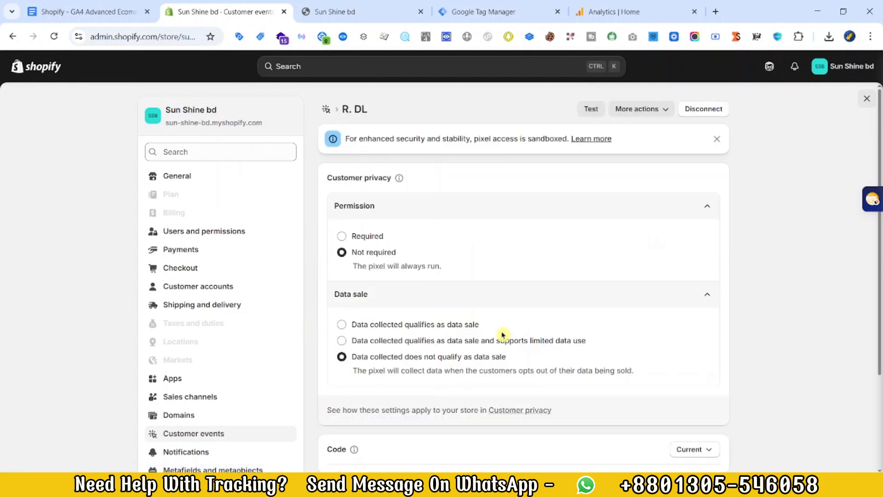
Step: Examine the pixel's customer privacy options and data layer code, and close the store settings
scroll(562, 297, down, 4)
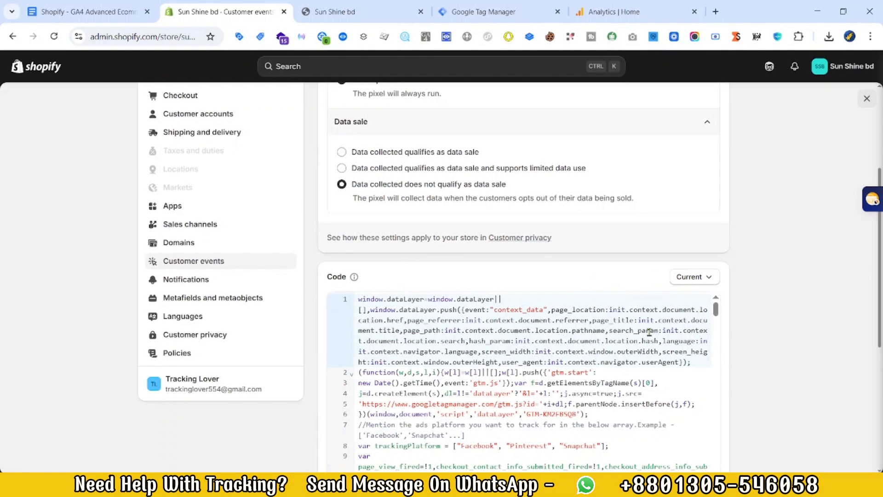
scroll(621, 386, up, 4)
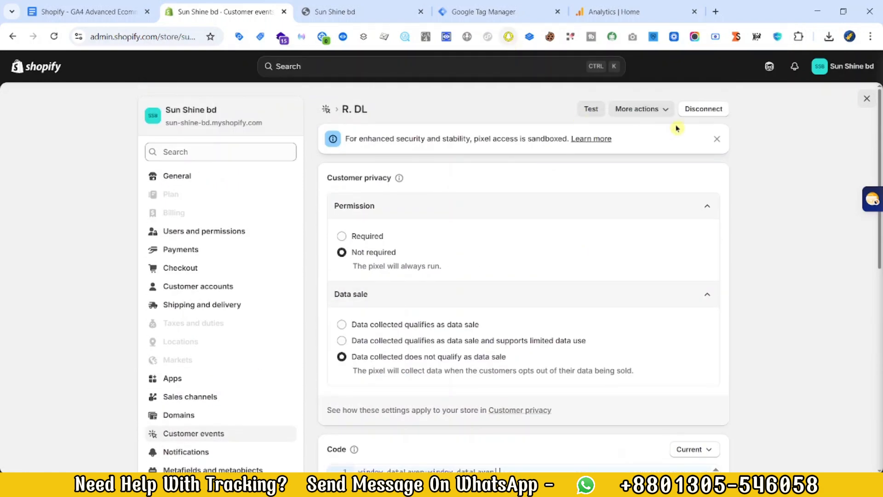
click(867, 98)
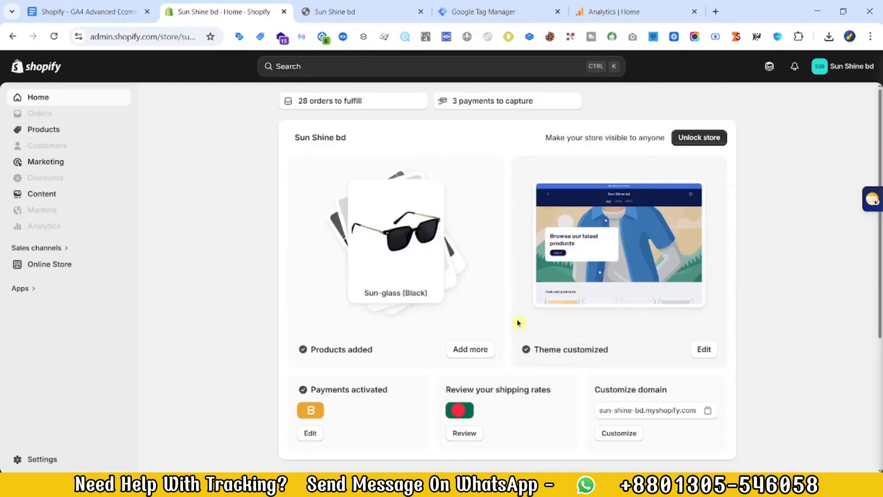
Step: Place the tracking document after the Shopify admin in the browser and review its GA4 variables table
drag(69, 10, 216, 9)
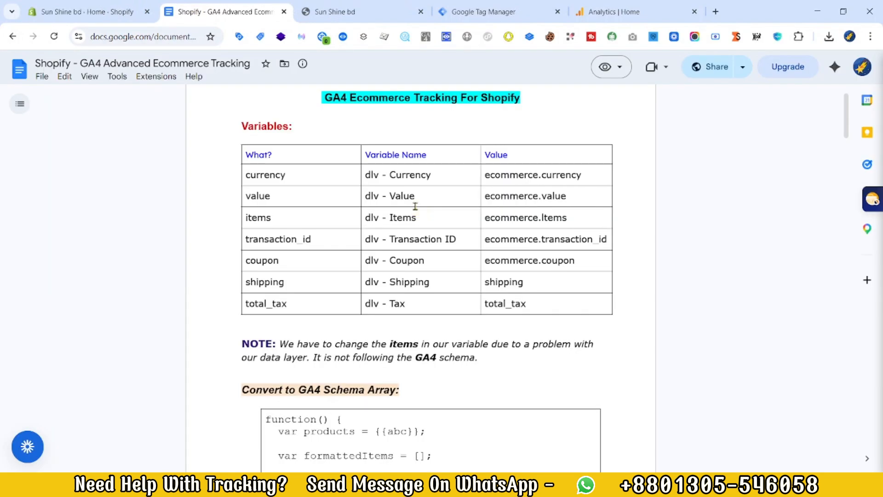
scroll(428, 239, up, 2)
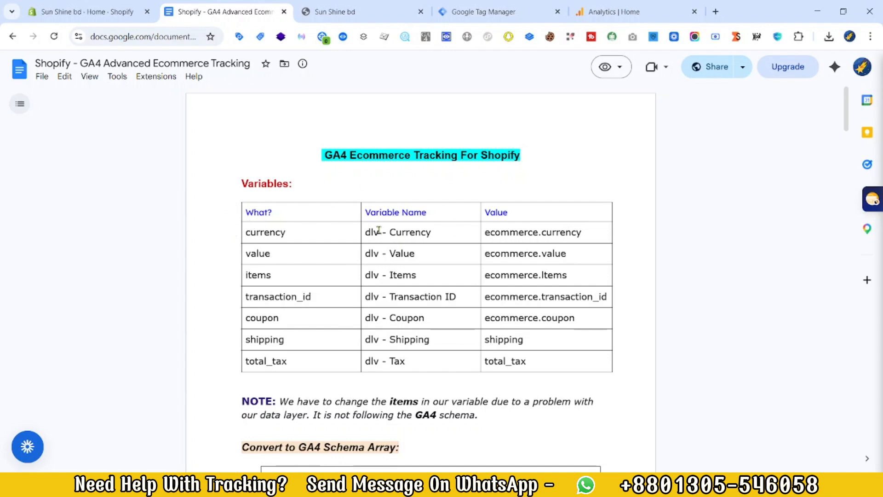
scroll(546, 294, down, 5)
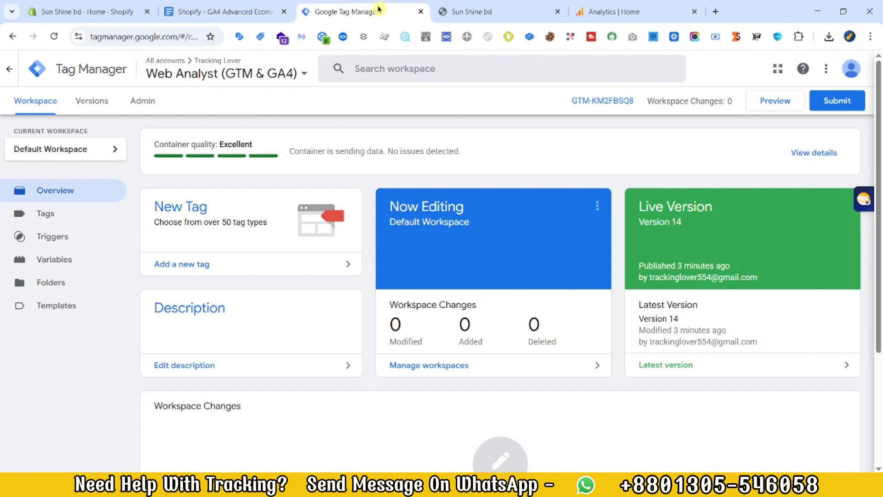
Step: Open the Tag Manager container's variables and copy the value ecommerce.currency from the tracking document's variables table
click(59, 264)
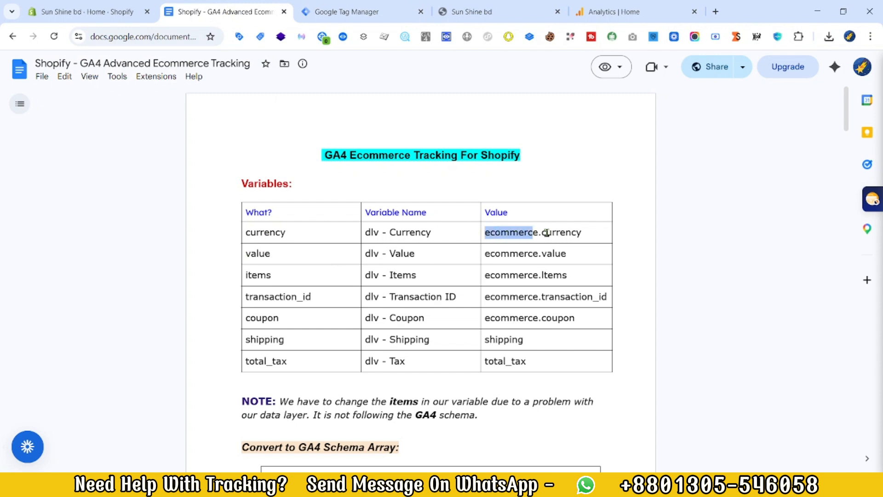
right_click(562, 231)
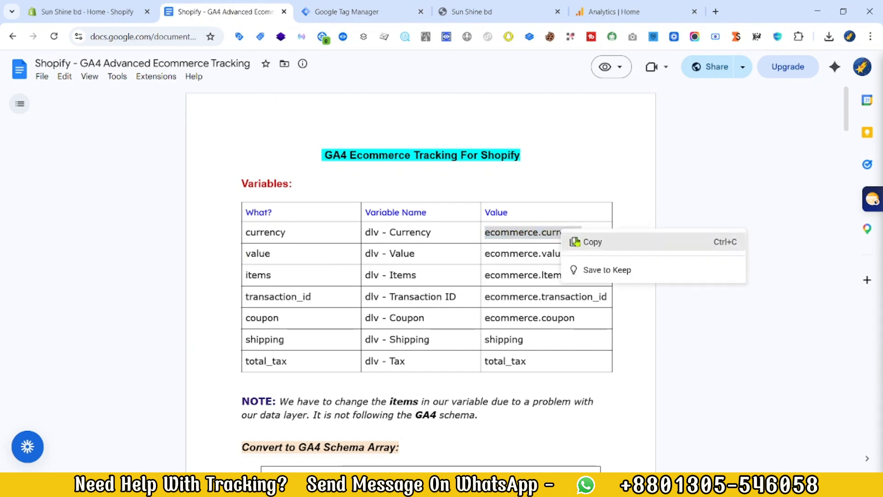
click(575, 240)
Step: Start a new user-defined variable of type Data Layer Variable with the data layer variable name ecommerce.currency
click(375, 13)
click(817, 345)
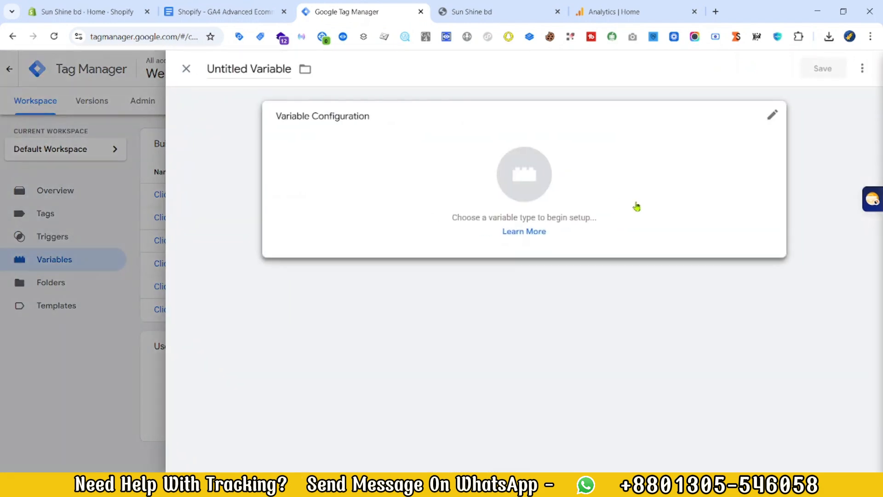
click(636, 206)
scroll(736, 369, down, 3)
click(633, 405)
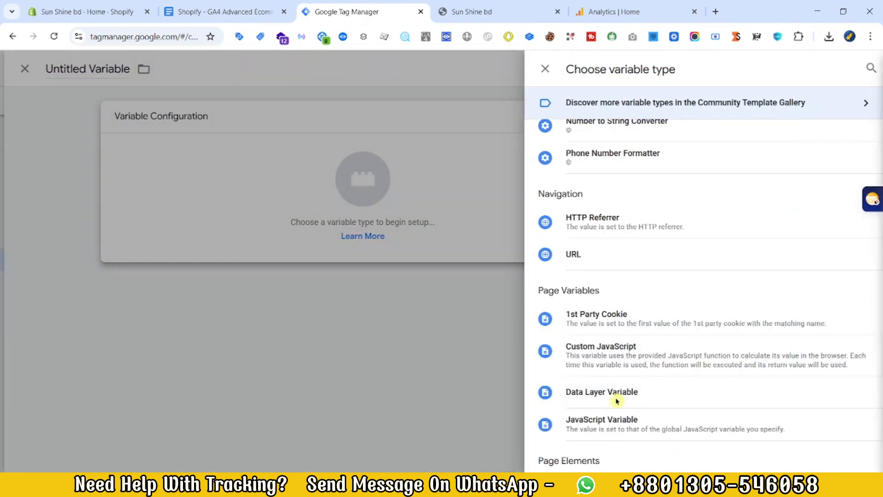
click(327, 223)
key(ctrl+v)
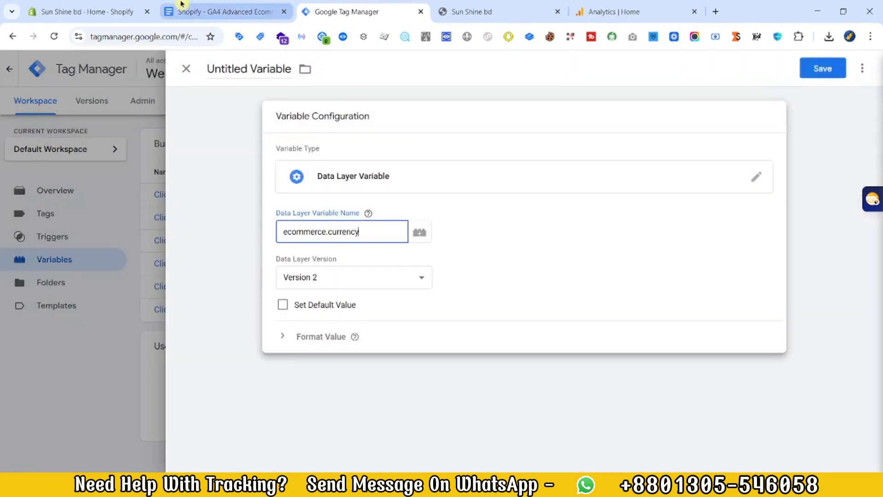
Step: Copy the variable name dlv - Currency from the tracking document, name the ecommerce.currency variable with it, and save the variable
click(226, 11)
drag(428, 235, 376, 233)
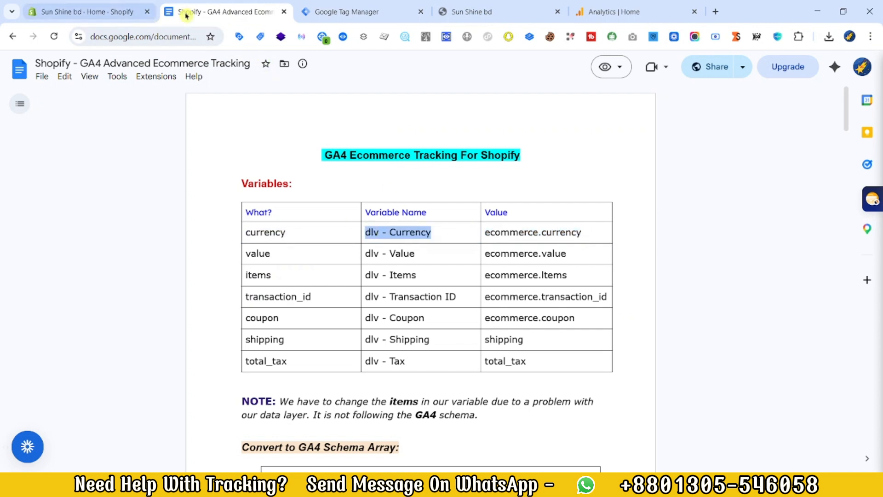
click(339, 11)
double_click(270, 69)
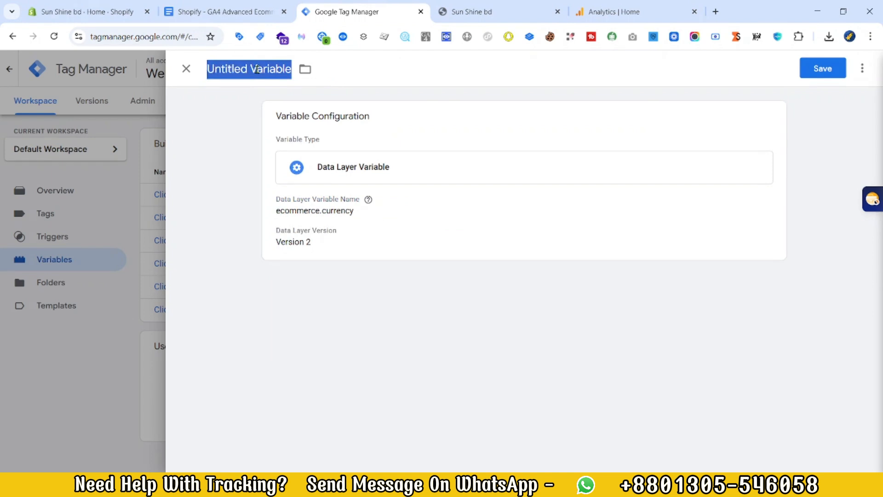
key(ctrl+v)
click(804, 72)
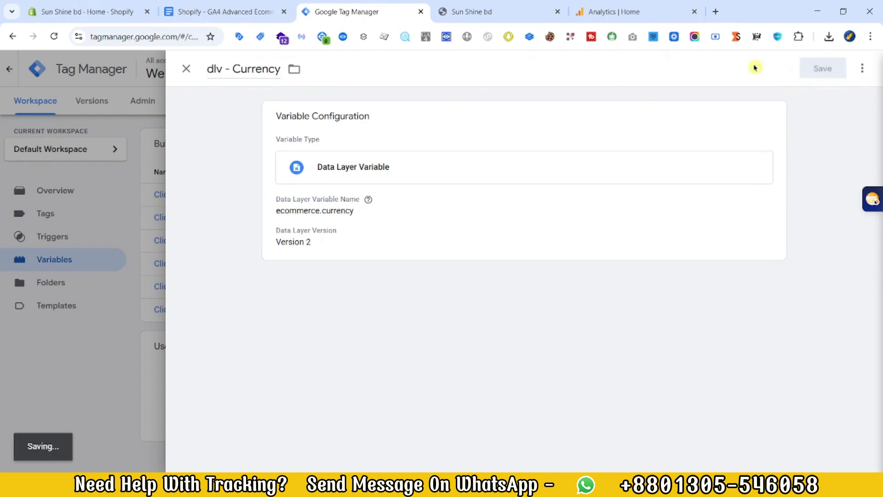
Step: Copy ecommerce.value from the tracking document and enter it as the data layer variable name of a new Data Layer Variable
click(272, 8)
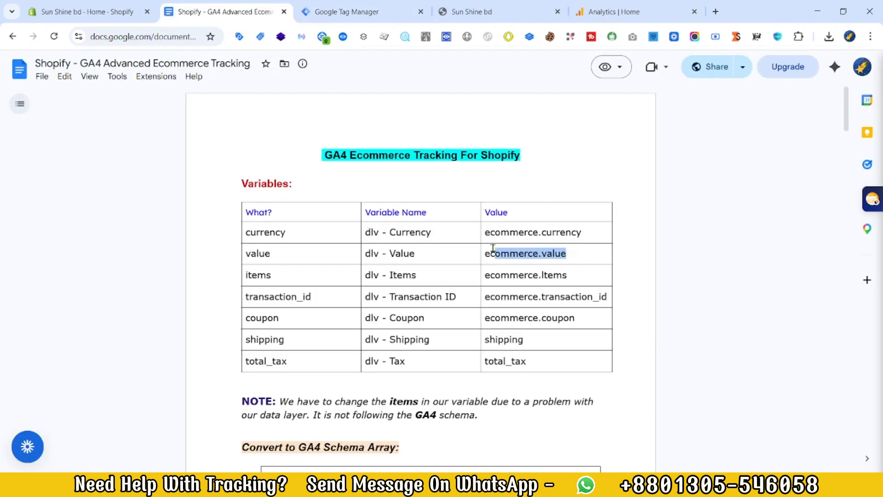
click(336, 11)
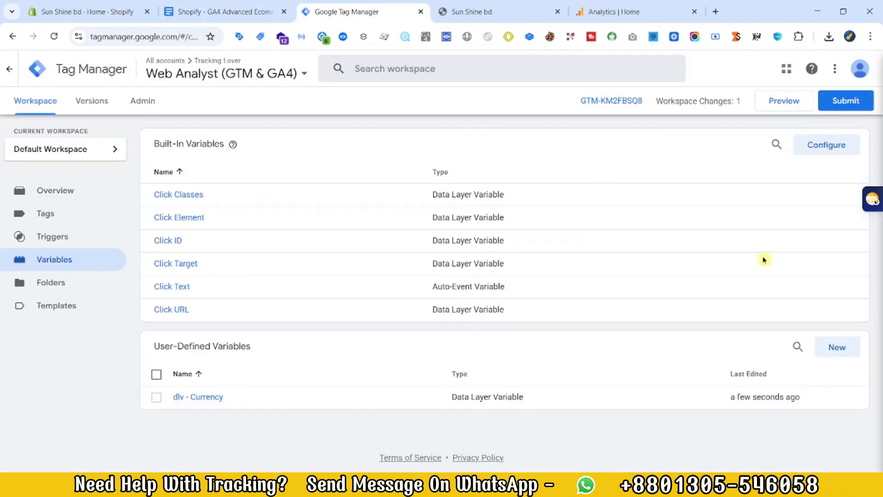
click(836, 346)
scroll(735, 428, down, 2)
click(578, 392)
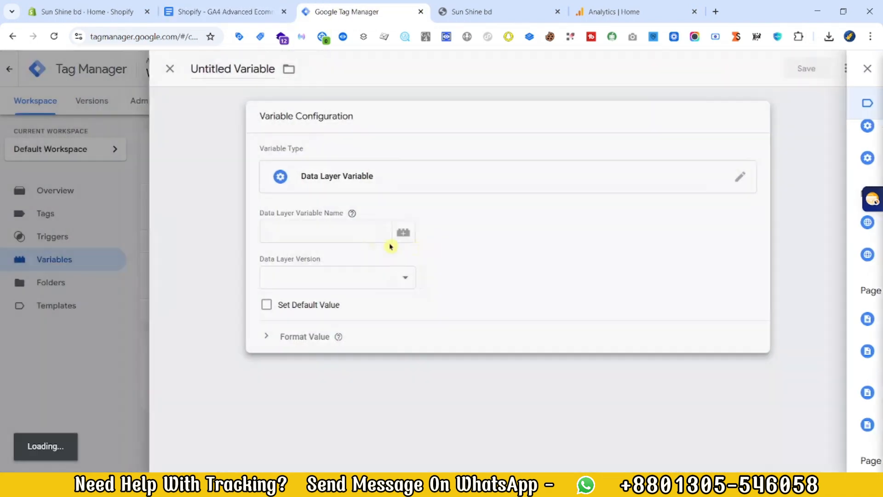
click(365, 235)
Step: Copy dlv - Value from the tracking document as the name of the ecommerce.value variable and save it
click(272, 12)
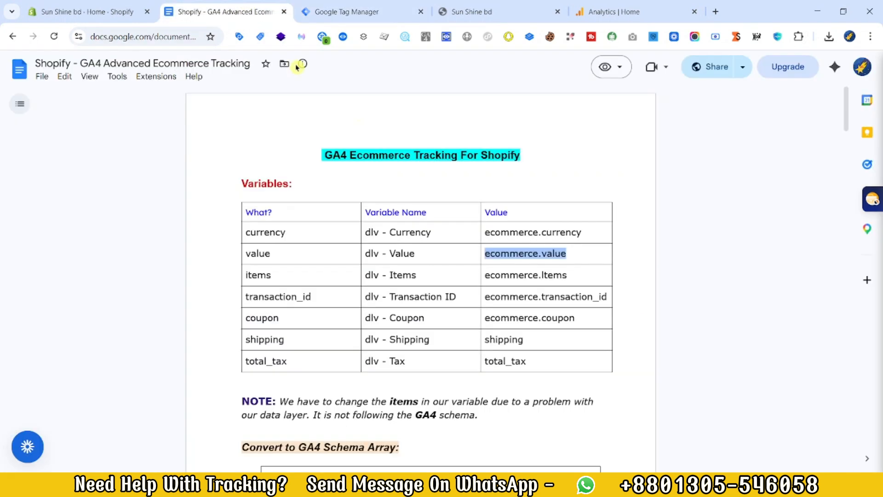
drag(428, 260, 372, 251)
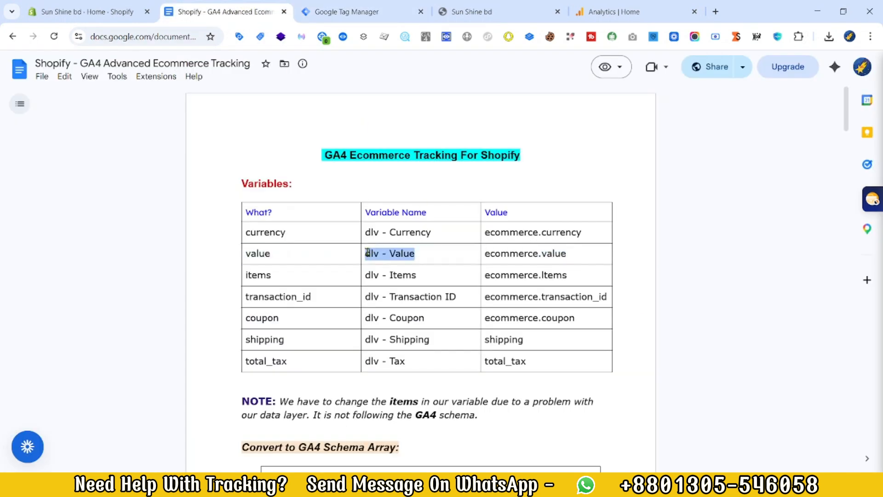
click(343, 12)
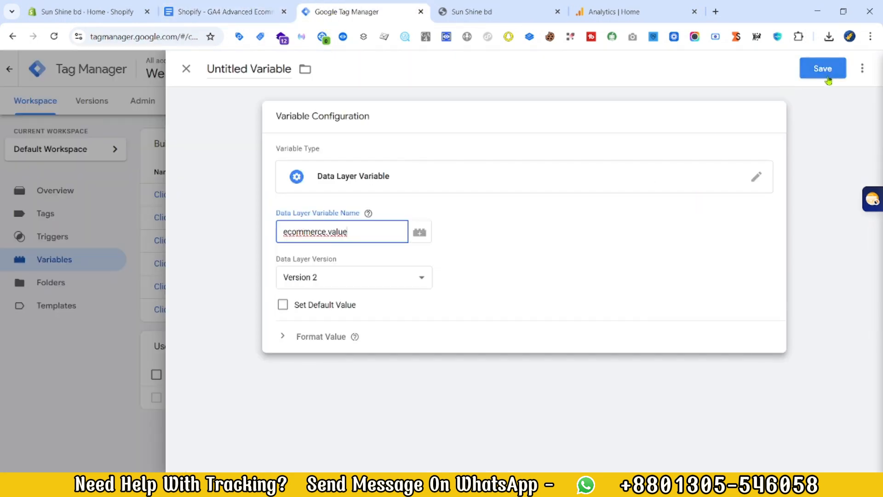
click(297, 81)
key(ctrl+a)
key(ctrl+v)
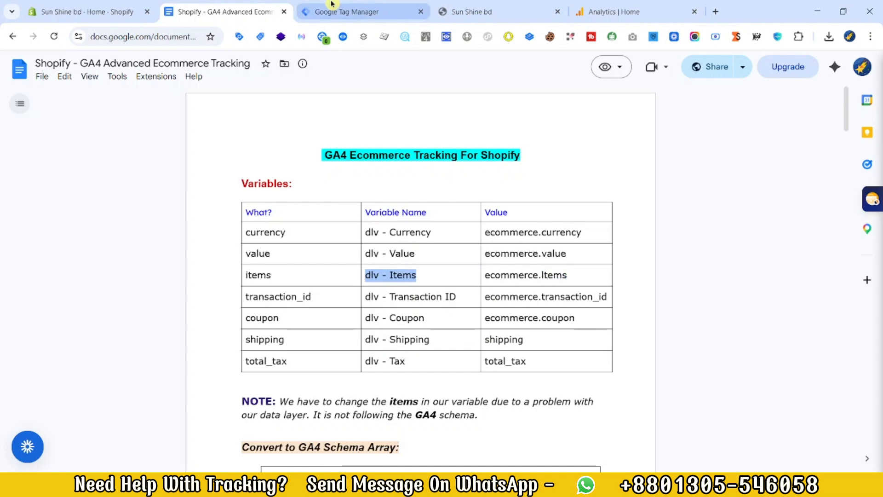
Step: Create and save the Data Layer Variables dlv - Items for ecommerce.Items and dlv - Transaction ID for ecommerce.transaction_id, copying both from the tracking document
click(332, 11)
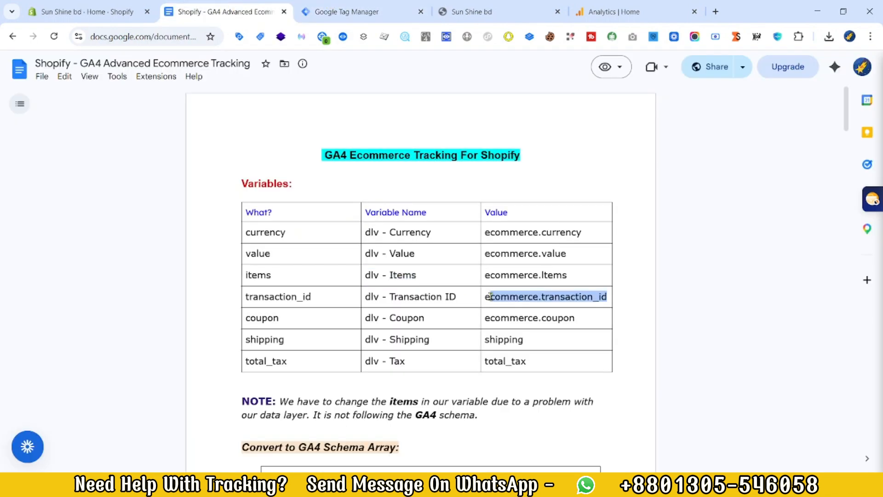
click(345, 6)
click(826, 344)
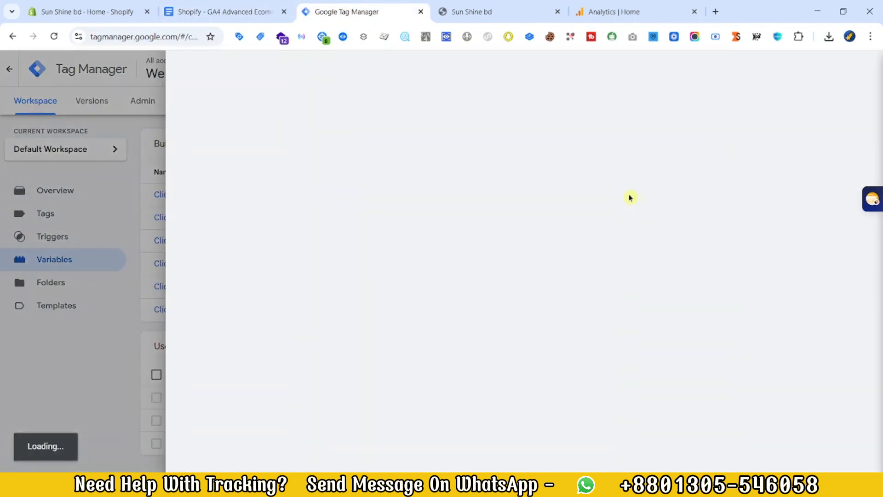
click(631, 197)
scroll(736, 313, down, 3)
drag(630, 379, 602, 408)
click(602, 407)
click(226, 11)
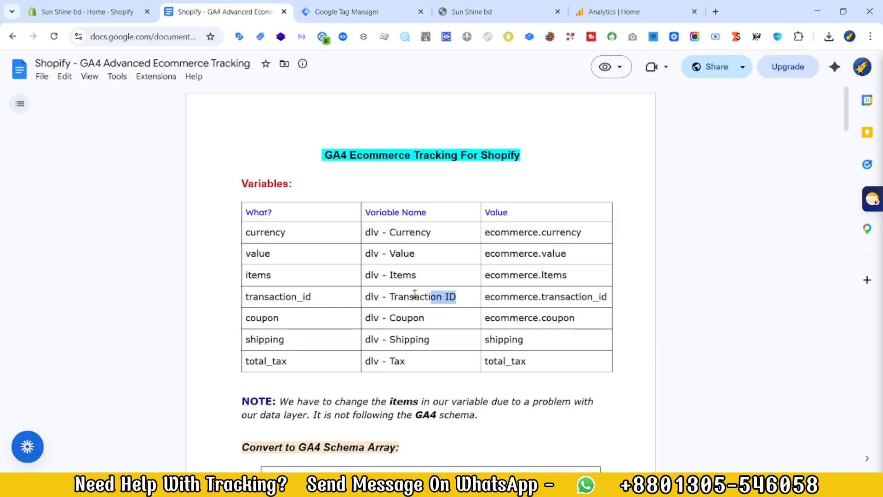
click(339, 11)
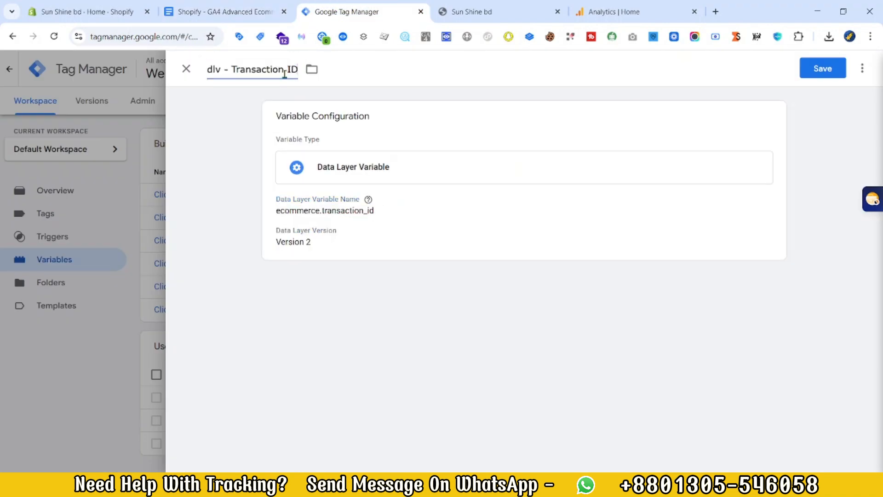
click(823, 68)
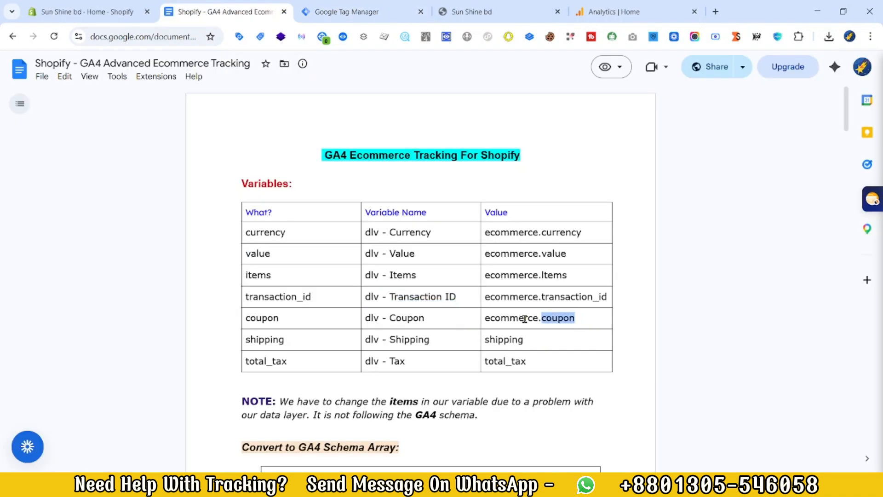
Step: Create a Data Layer Variable named dlv - Coupon with the data layer variable name ecommerce.coupon, copied from the tracking document
drag(536, 318, 483, 318)
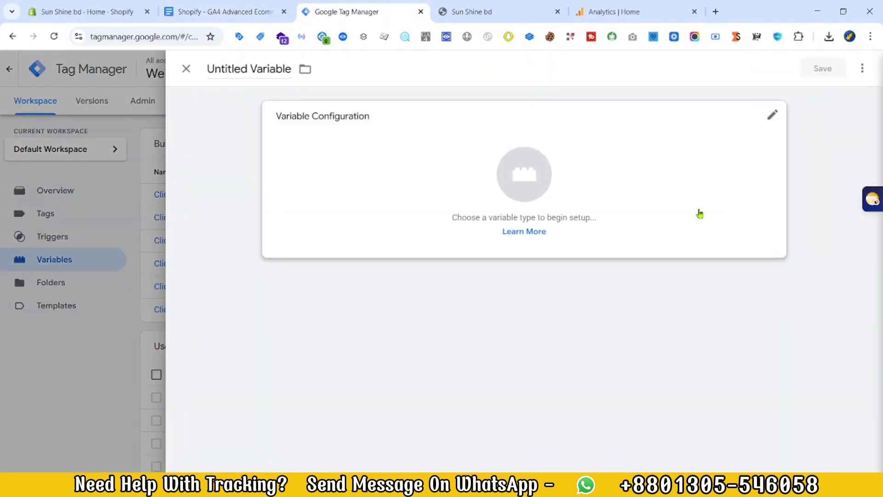
click(700, 214)
scroll(615, 391, down, 5)
click(615, 391)
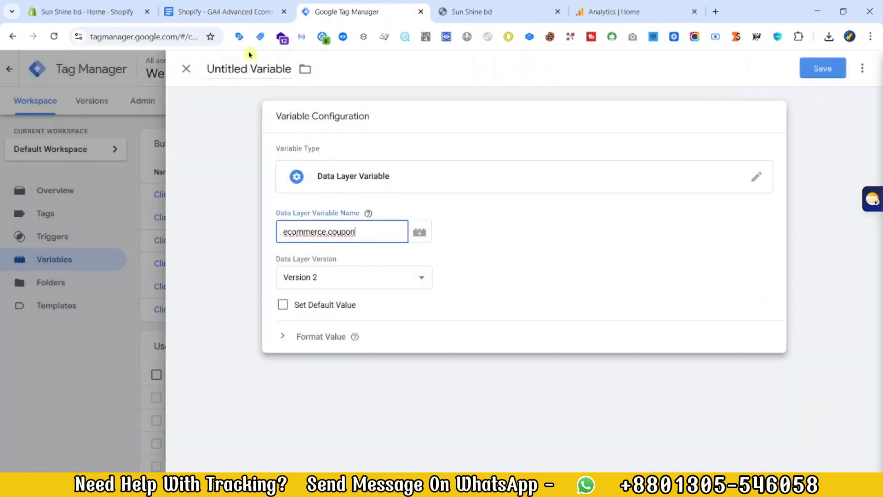
click(226, 11)
drag(424, 317, 404, 313)
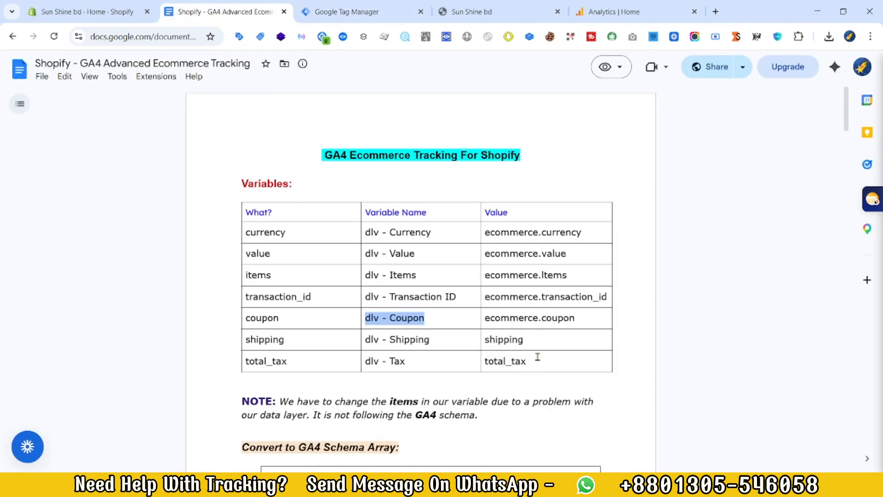
Step: Create a Data Layer Variable named dlv - Shipping with the data layer variable name shipping, copied from the tracking document
drag(523, 339, 484, 339)
click(342, 6)
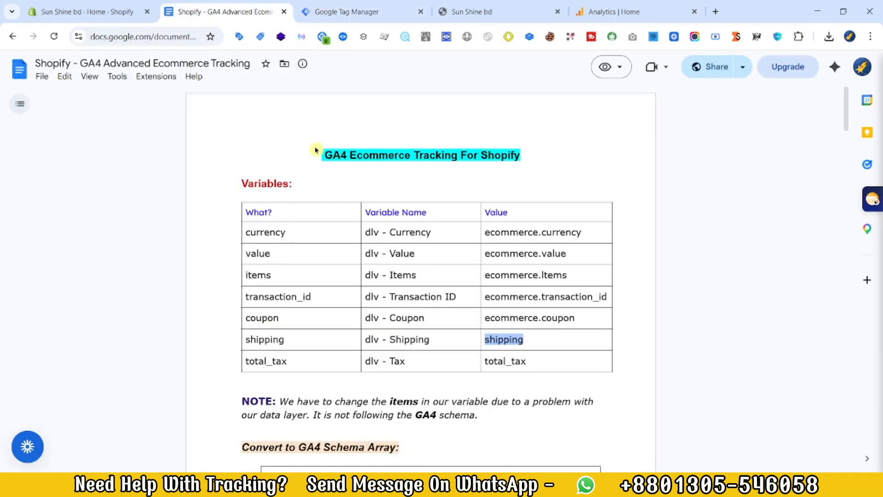
drag(430, 340, 368, 339)
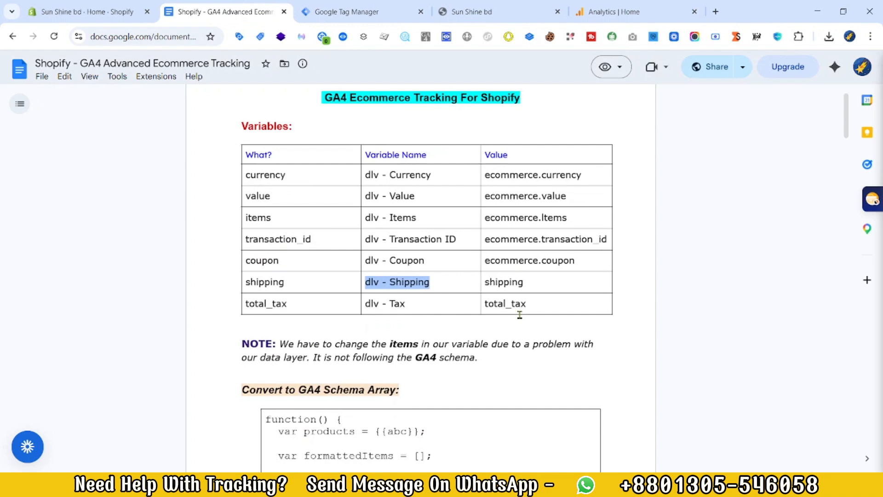
Step: Create a Data Layer Variable named dlv - Tax with the data layer variable name total_tax and save it
drag(526, 303, 487, 301)
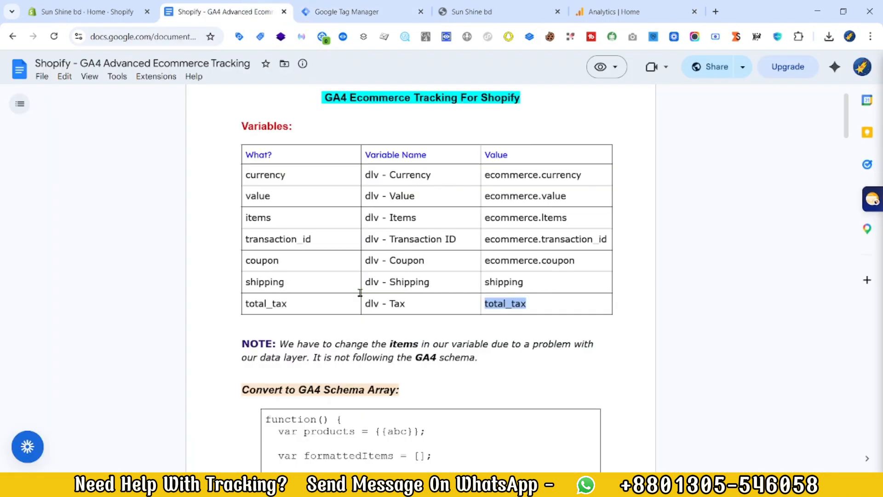
drag(405, 303, 365, 303)
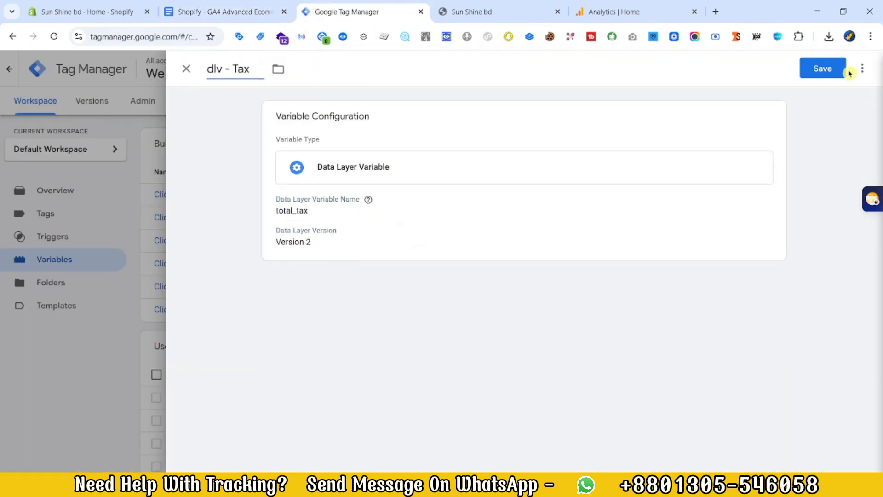
click(823, 68)
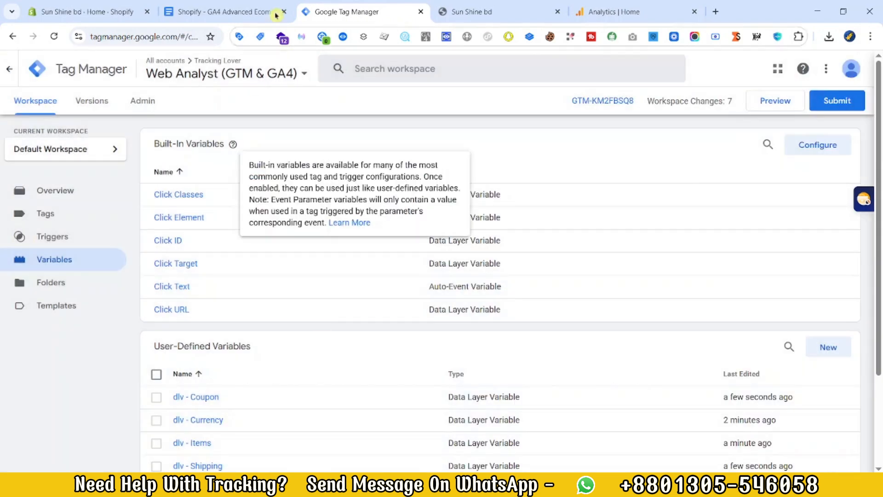
Step: Review the Value column of the variables table in the tracking document, from ecommerce.currency down to total_tax
click(244, 4)
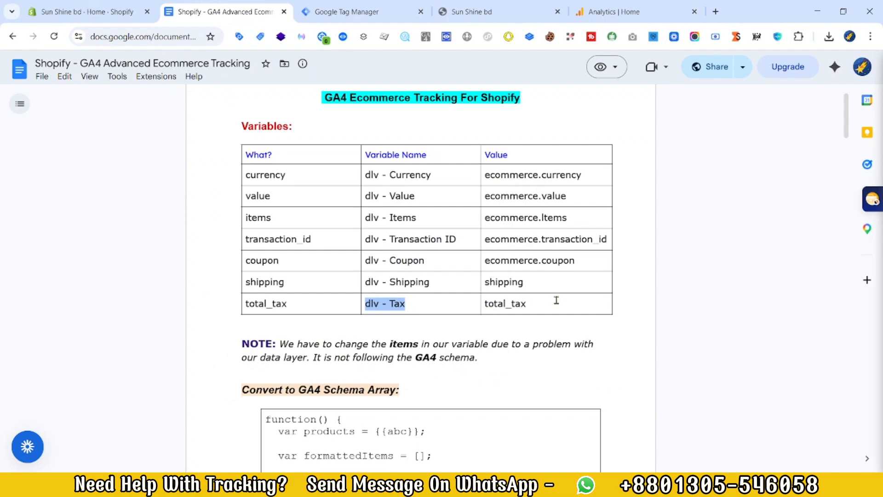
drag(554, 301, 483, 179)
click(587, 173)
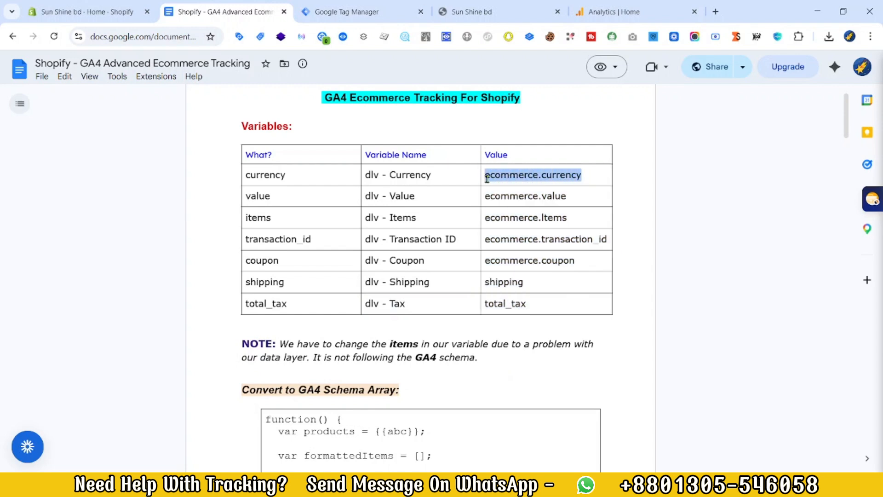
triple_click(521, 175)
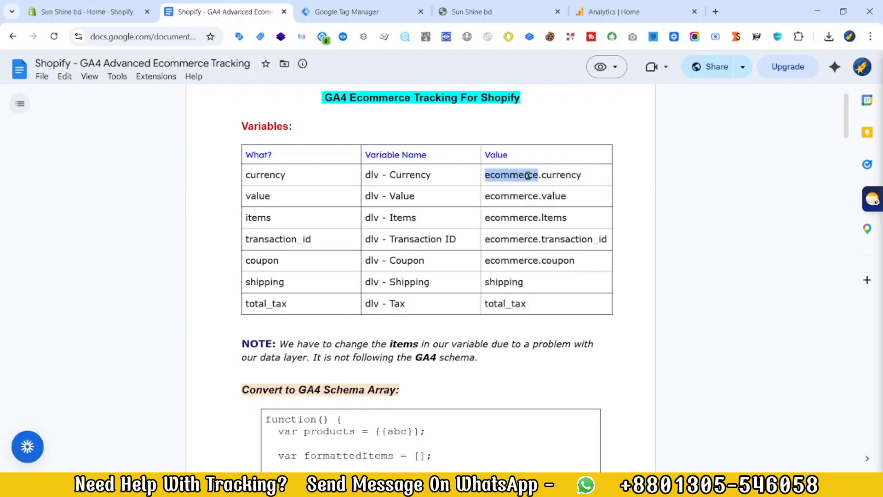
click(590, 174)
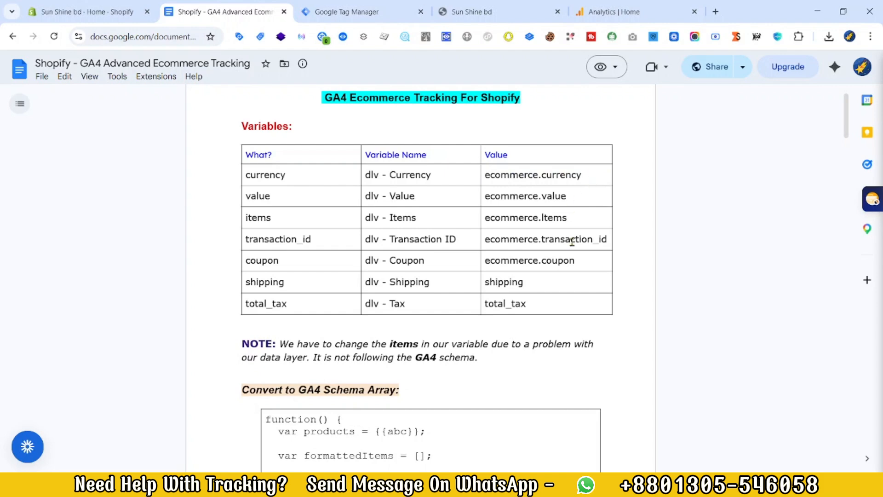
Step: Copy the Convert to GA4 Schema Array function from the tracking document and paste it into a new Custom JavaScript variable
scroll(448, 337, down, 3)
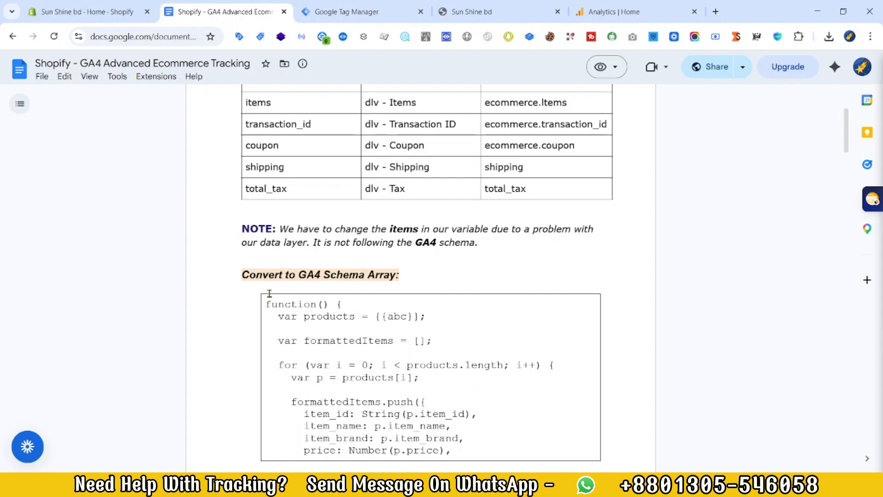
drag(267, 302, 397, 366)
scroll(398, 366, down, 8)
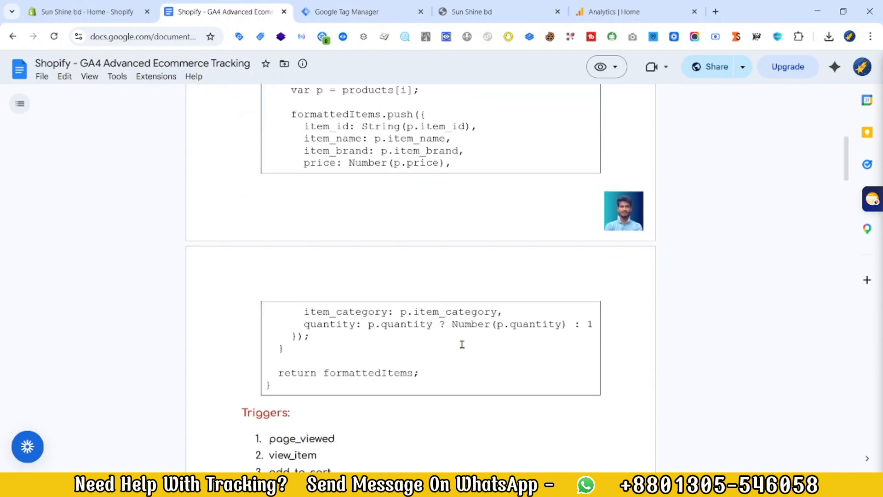
key(ctrl+Tab)
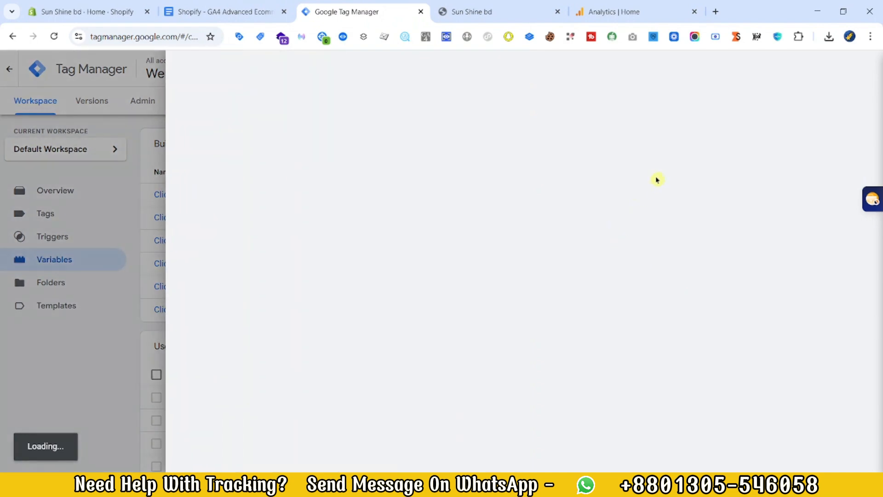
click(554, 179)
scroll(667, 340, down, 3)
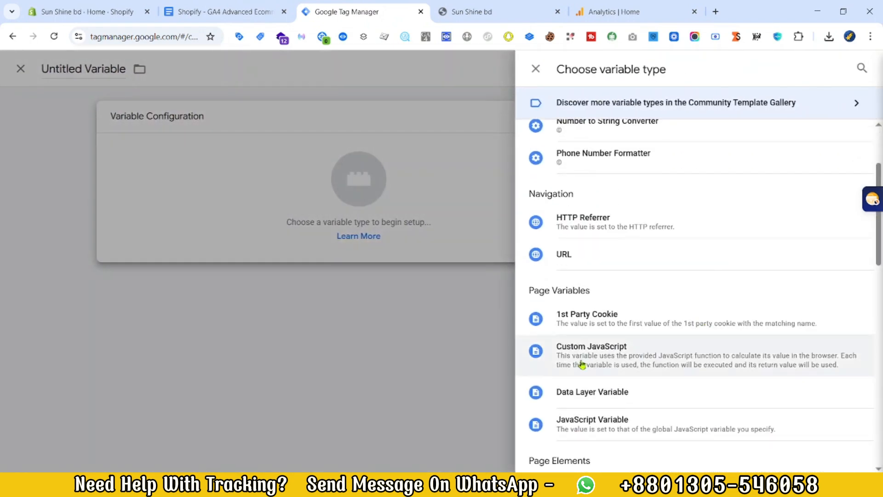
click(584, 361)
click(398, 255)
key(ctrl+v)
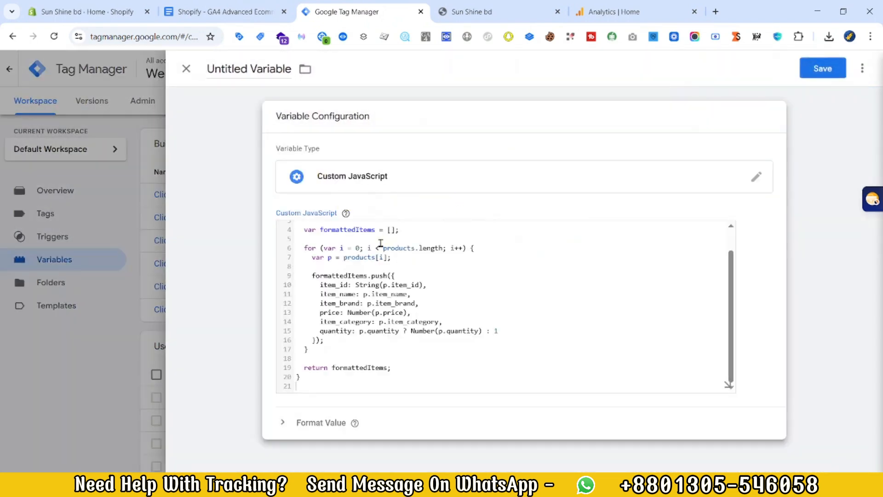
Step: Replace the {{abc}} placeholder in the products line of the function with the dlv - Items variable
scroll(410, 280, up, 2)
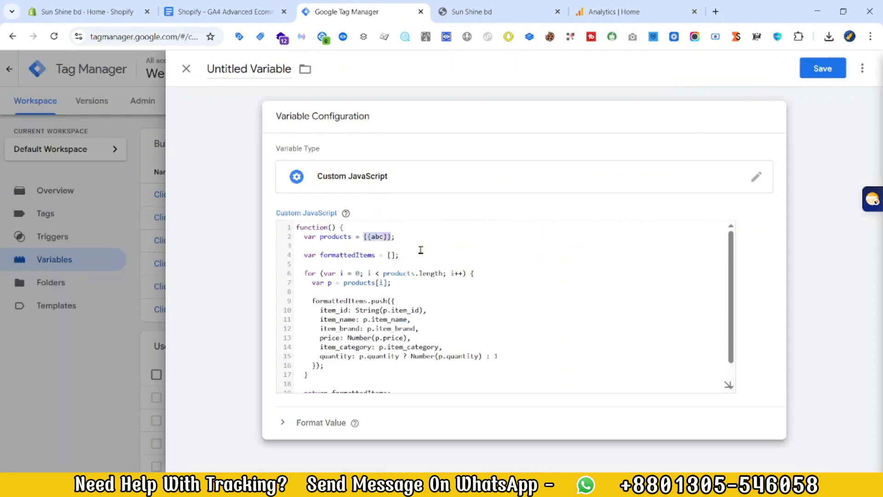
text({{it)
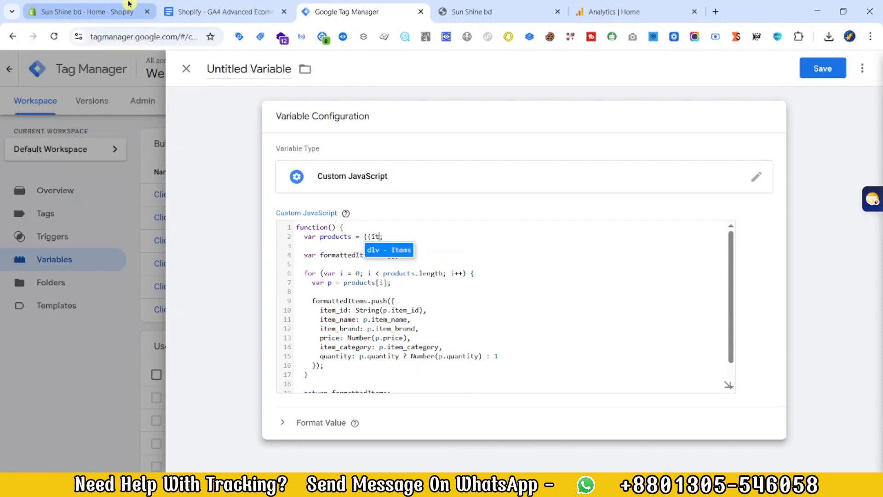
click(395, 251)
Step: Name the Custom JavaScript variable Convert to GA4 Schema Array and save it
triple_click(272, 69)
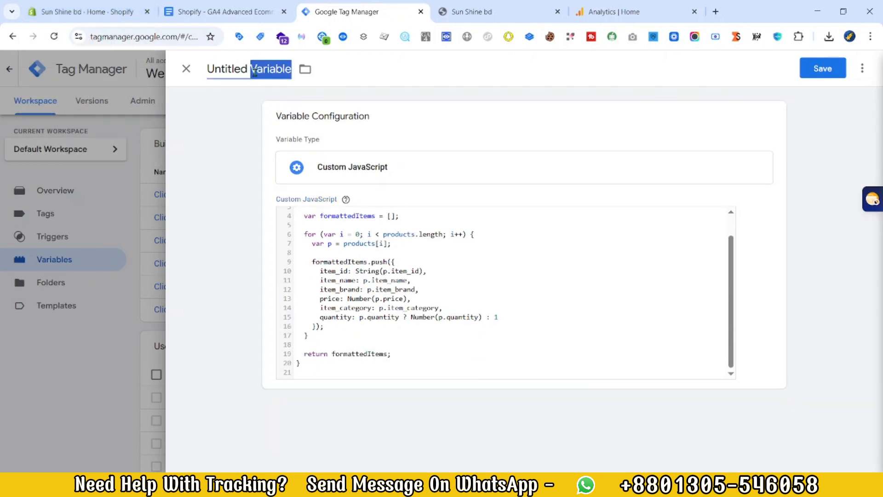
text(Convert to GA4 Schema Array:)
key(BackSpace)
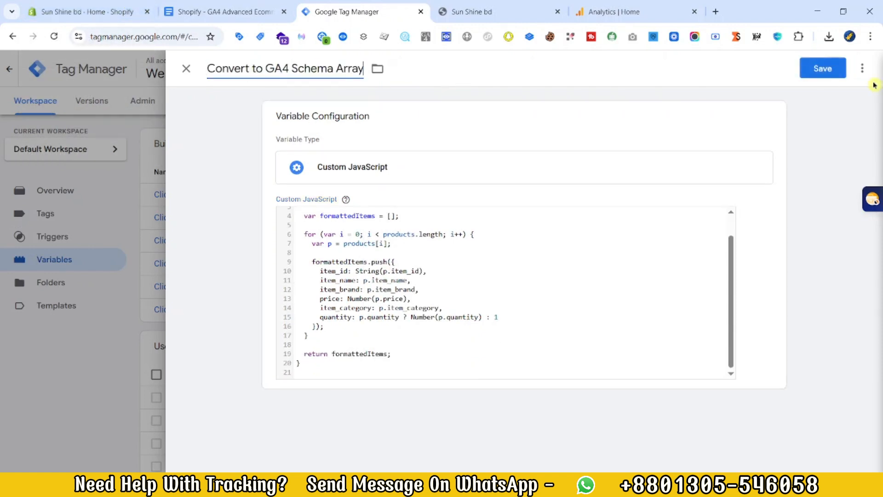
click(823, 68)
Step: Check the Triggers list in the tracking document and start a new Custom Event trigger in Tag Manager
click(225, 11)
scroll(493, 296, down, 10)
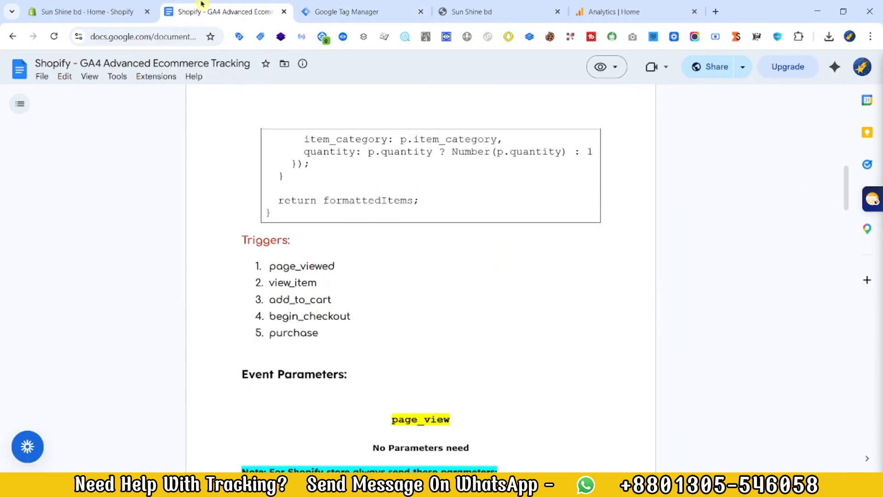
click(354, 13)
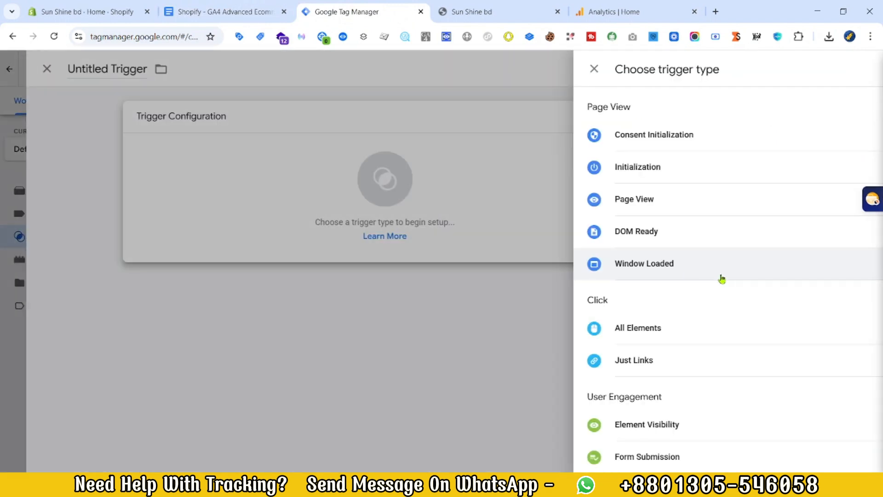
scroll(713, 322, down, 4)
click(570, 330)
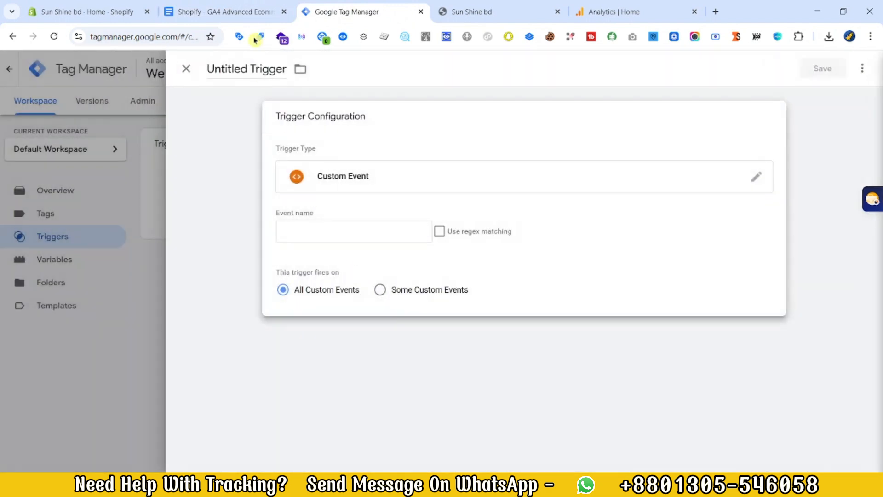
Step: Copy page_viewed from the tracking document's Triggers list and enter it as the trigger's event name
click(242, 8)
double_click(272, 267)
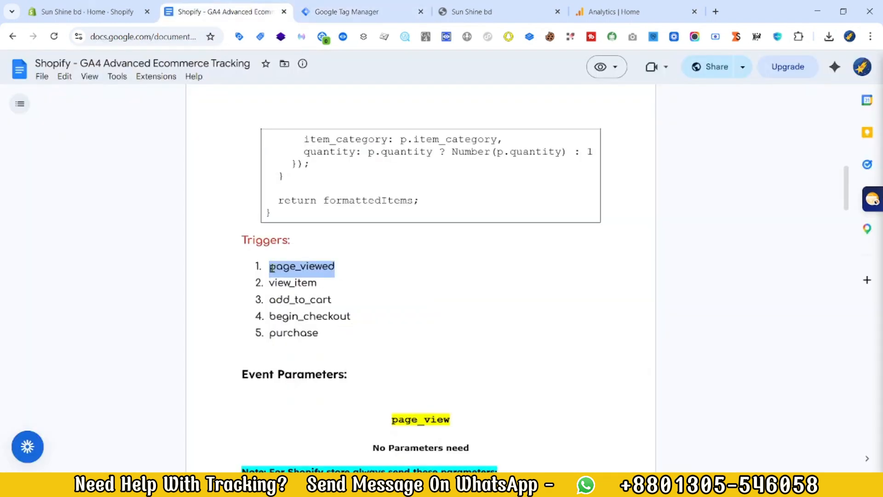
right_click(308, 267)
click(328, 280)
click(344, 7)
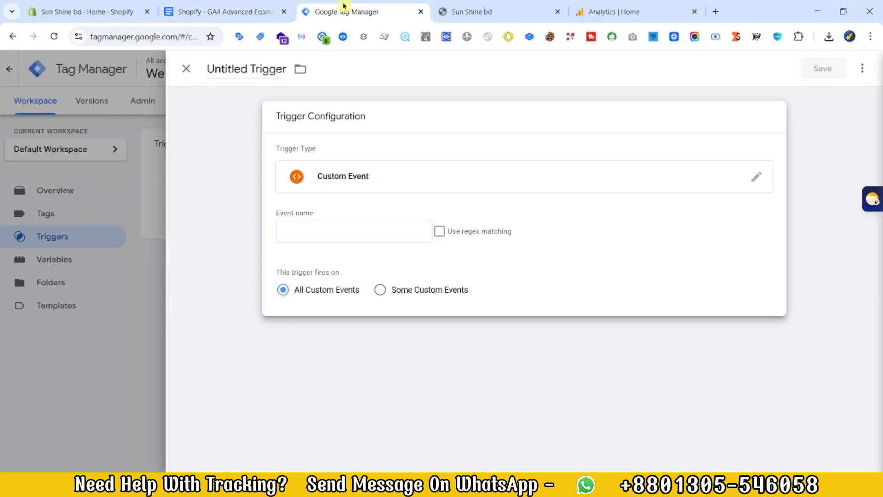
click(313, 231)
key(ctrl+v)
Step: Name the page_viewed trigger Event - PageView and save it
click(271, 70)
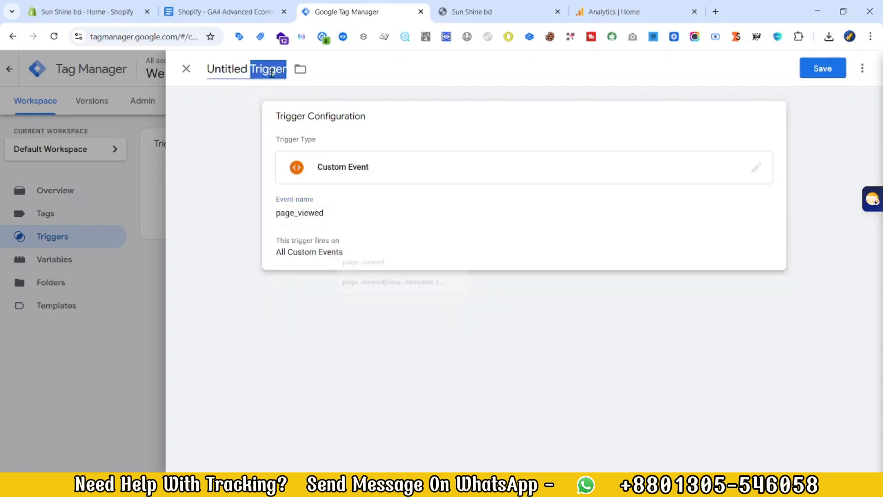
text(Event - PageView)
click(824, 69)
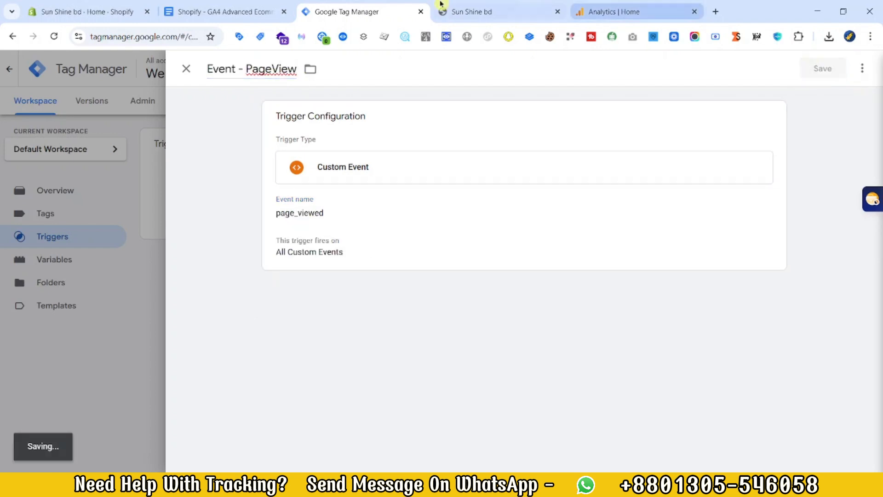
Step: Set up a new Custom Event trigger with the event name view_item taken from the tracking document
click(221, 11)
double_click(289, 282)
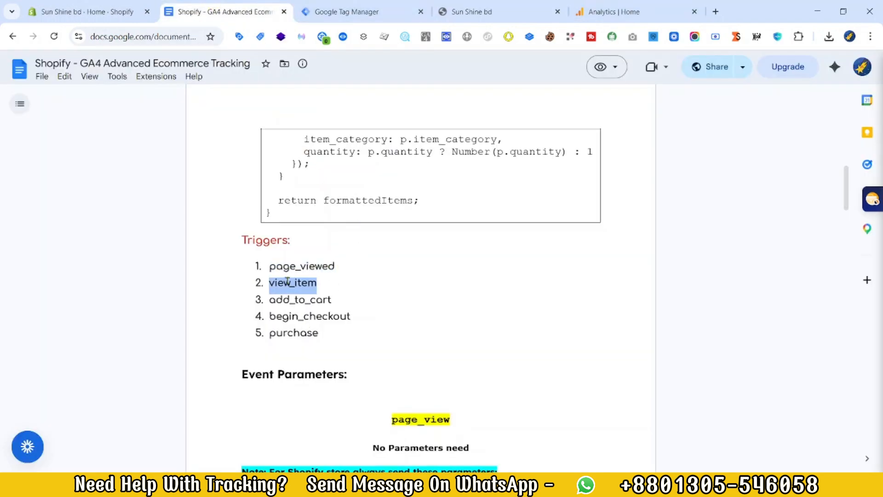
click(333, 12)
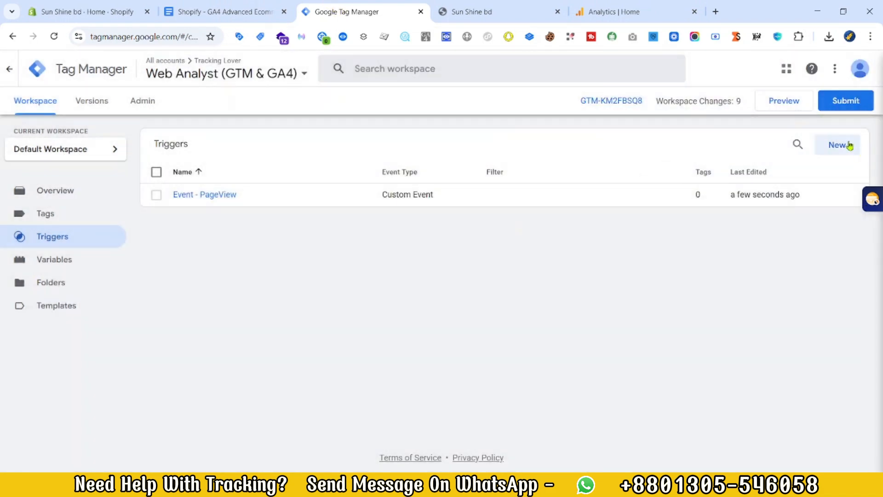
click(850, 146)
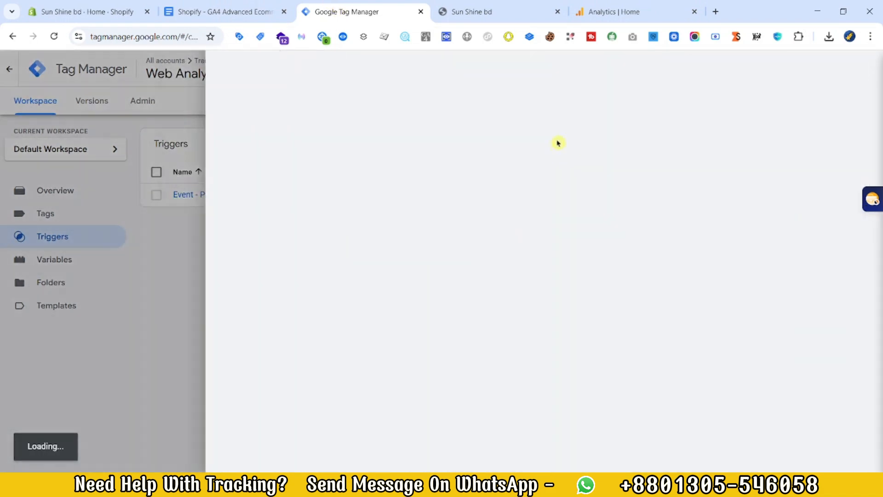
click(460, 195)
scroll(623, 353, down, 2)
scroll(623, 353, down, 3)
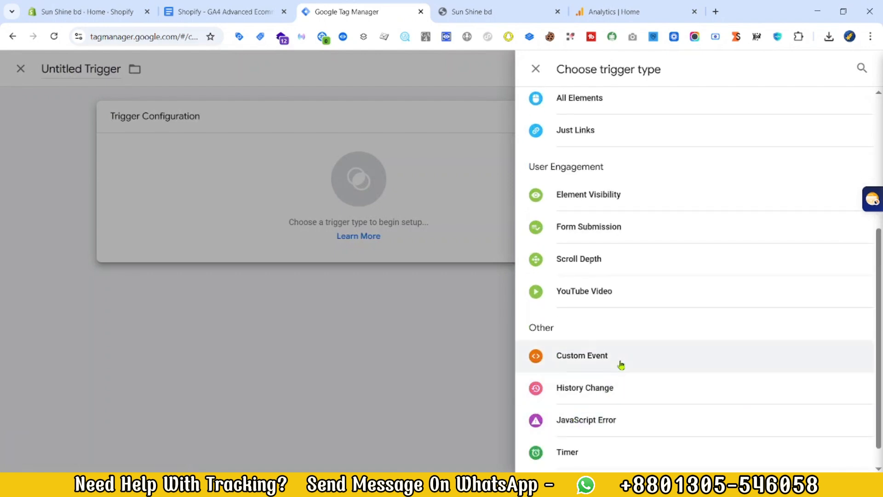
click(621, 363)
click(331, 223)
text(view_item)
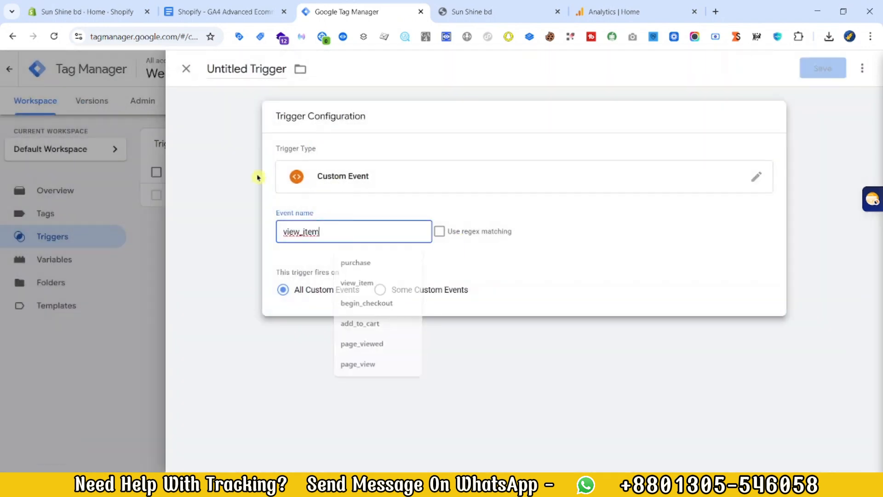
Step: Name the view_item trigger Event - ViewContent and save it
click(239, 69)
text(Event - view_item)
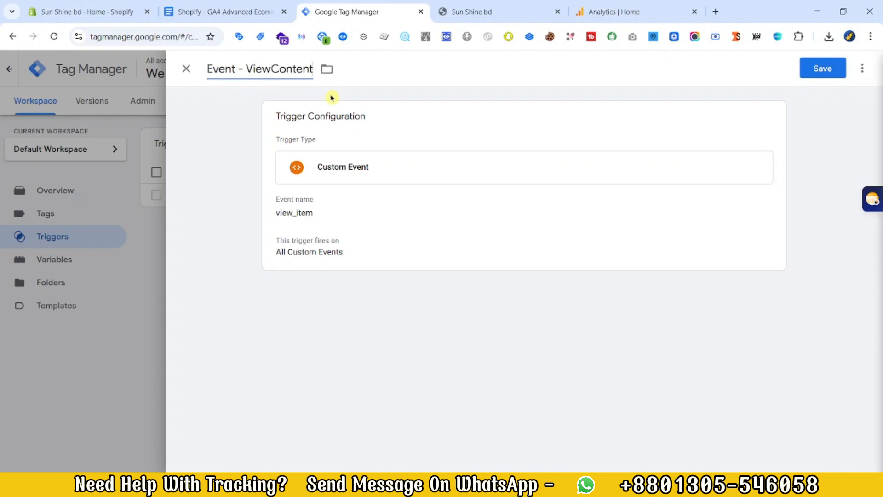
click(823, 69)
Step: Set up a new Custom Event trigger with the event name add_to_cart from the tracking document's Triggers list
click(226, 12)
drag(269, 302, 331, 299)
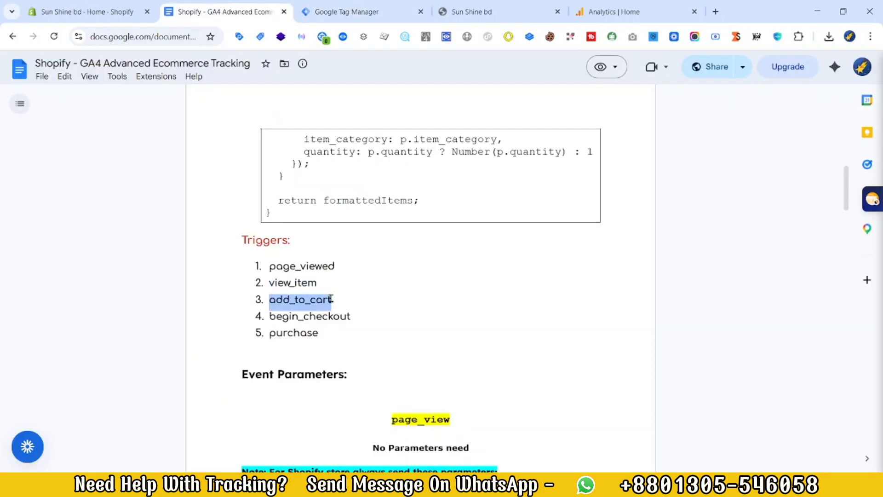
click(337, 9)
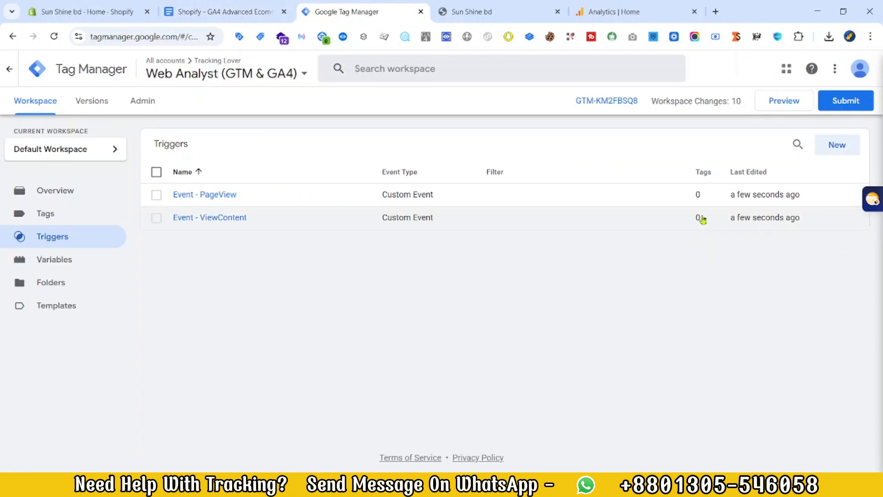
click(857, 141)
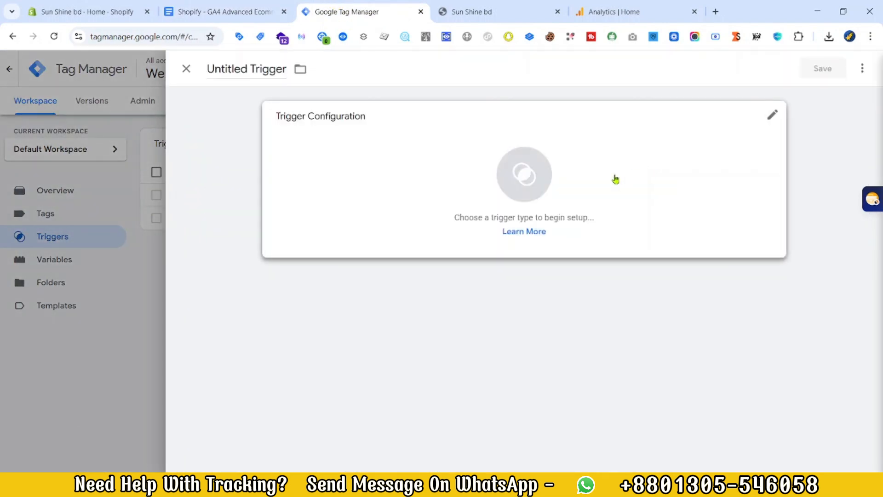
click(614, 178)
scroll(644, 382, down, 4)
click(591, 408)
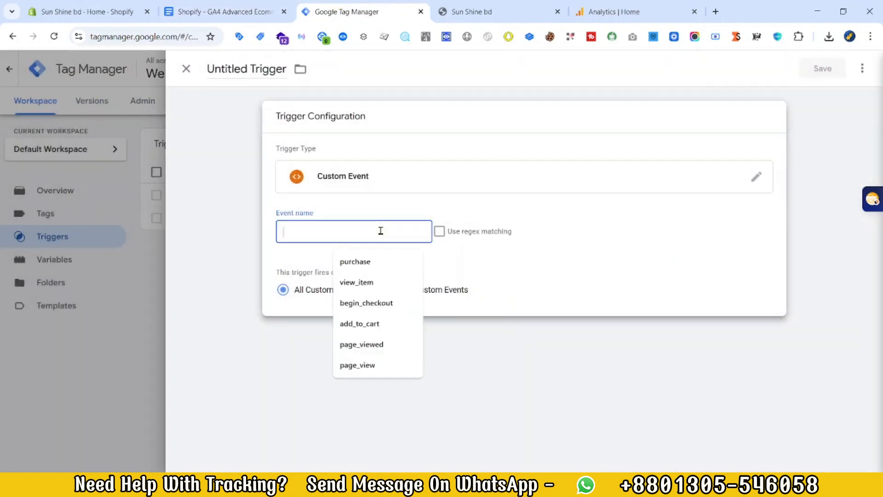
click(359, 323)
Step: Name the add_to_cart trigger Event - AddToCart and save it
triple_click(268, 69)
text(Event)
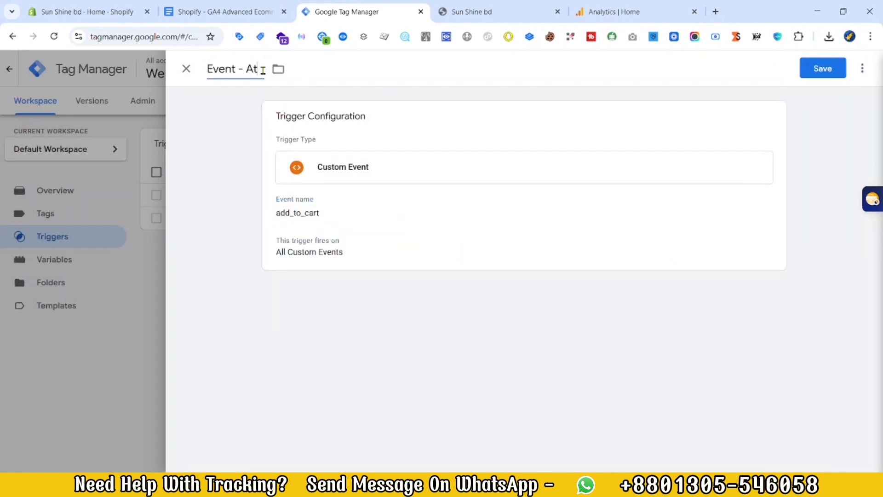
text( - AddToCart)
click(823, 68)
Step: Copy begin_checkout from the tracking document and use it as the event name of a new Custom Event trigger
click(226, 11)
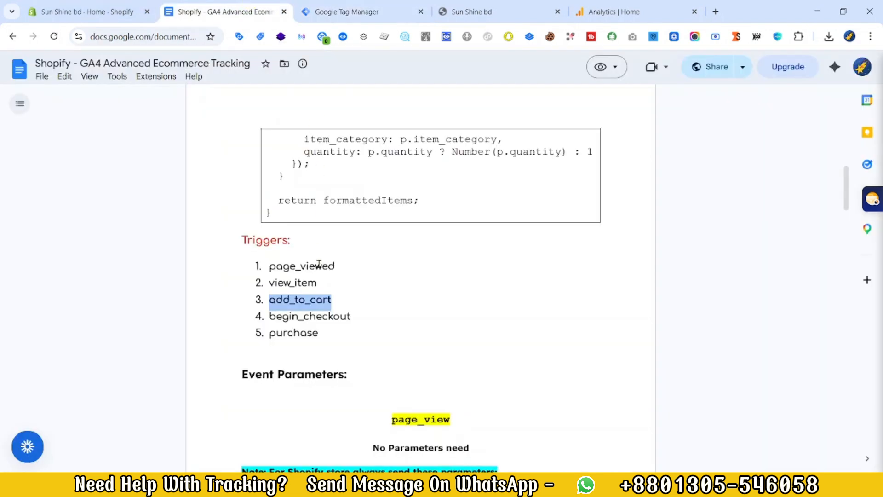
drag(356, 315, 265, 315)
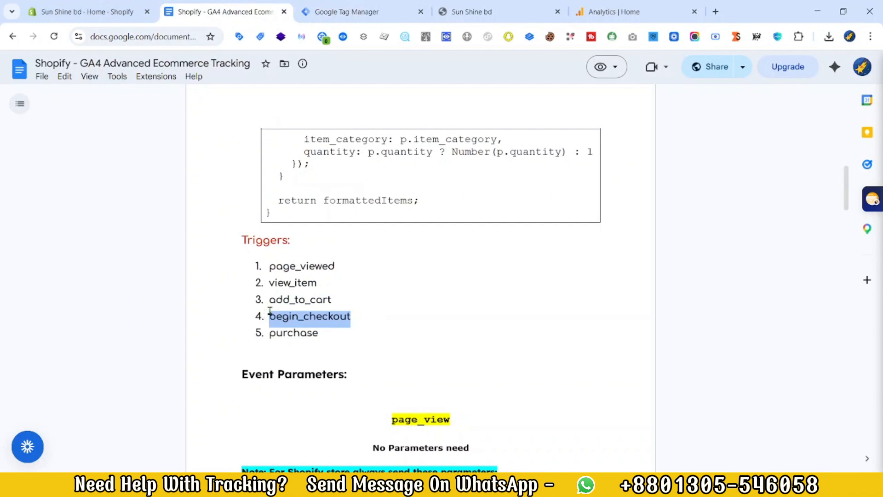
click(325, 10)
click(837, 145)
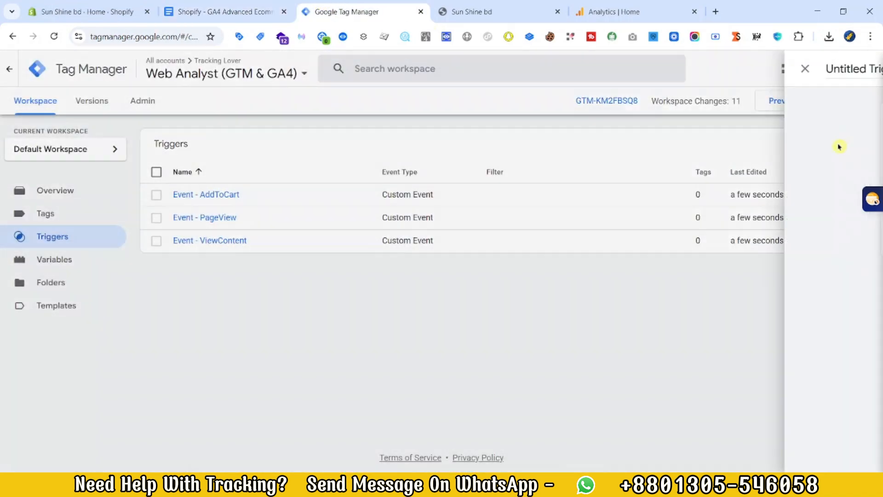
click(656, 183)
scroll(690, 310, down, 5)
click(586, 337)
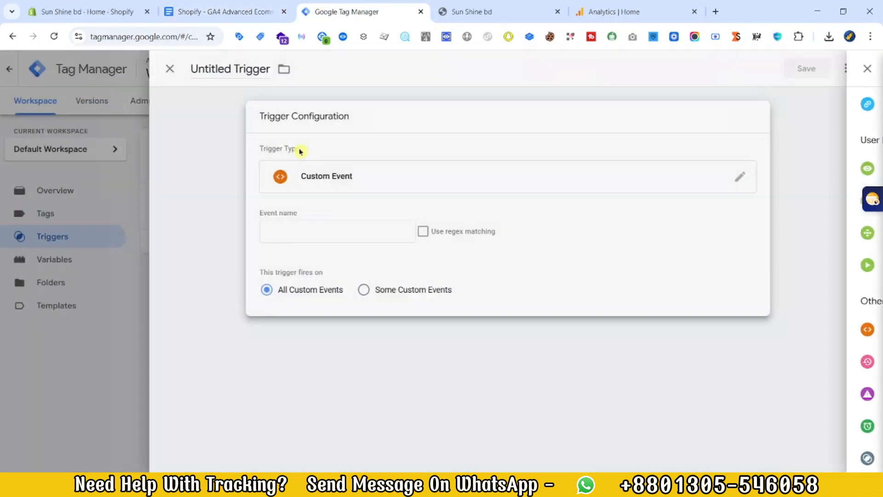
click(282, 230)
key(ctrl+v)
Step: Name the begin_checkout trigger Event - Checkout and save it
click(228, 68)
text(E)
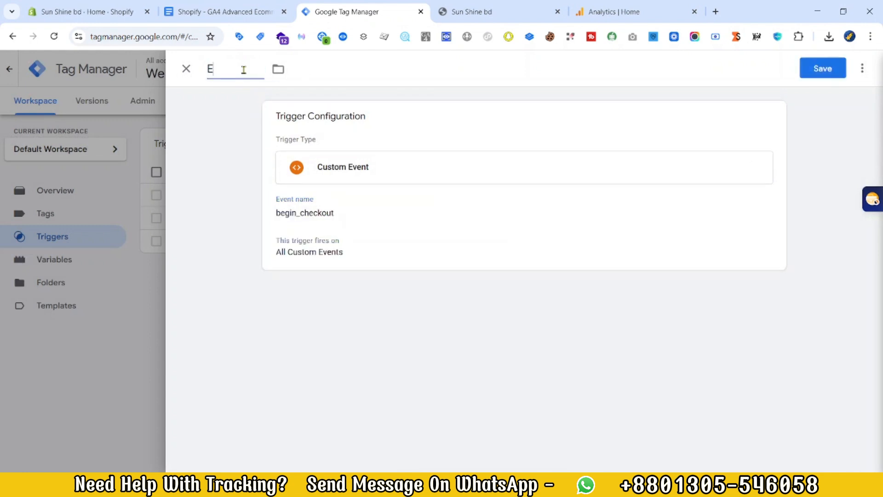
text(vent - Checkot)
key(BackSpace)
text(ut)
click(815, 76)
Step: Copy purchase from the tracking document and use it as the event name of a new Custom Event trigger
click(195, 14)
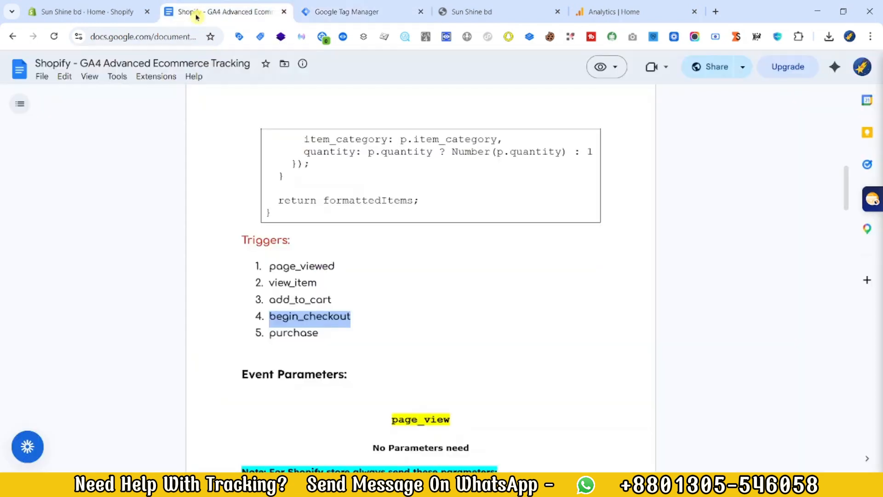
scroll(290, 316, down, 1)
double_click(285, 275)
right_click(286, 277)
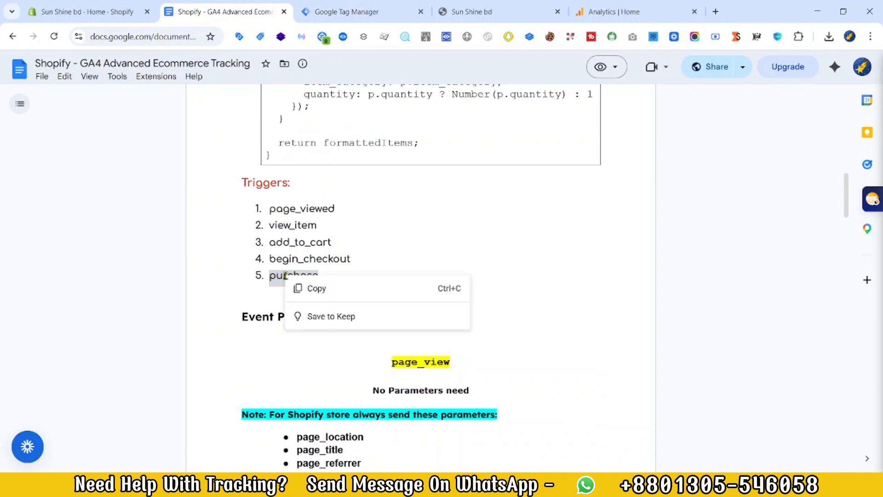
click(308, 288)
click(344, 10)
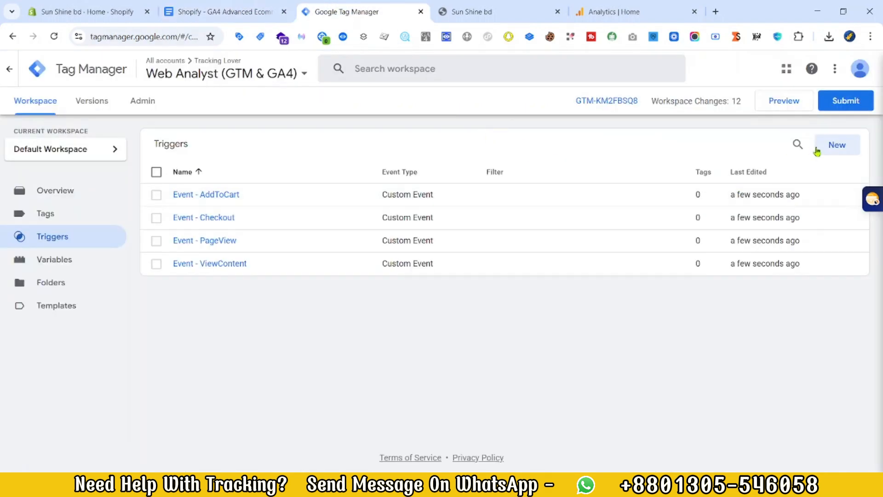
click(817, 148)
click(718, 175)
click(594, 365)
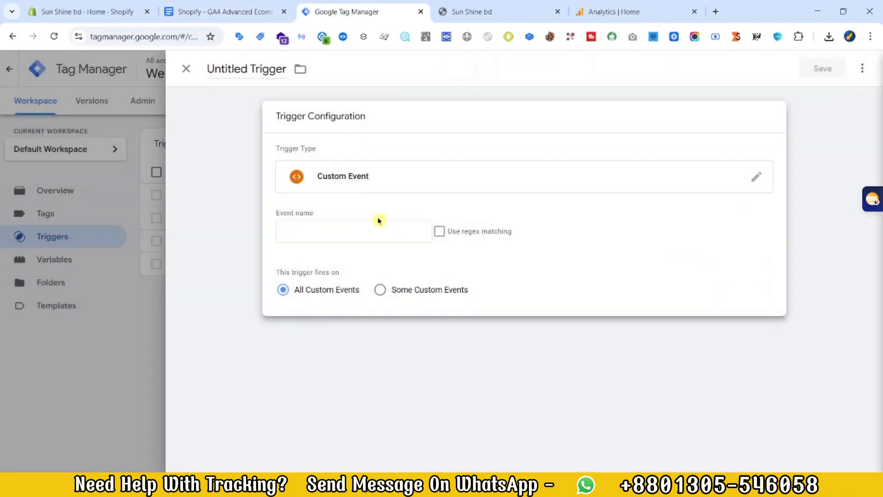
click(375, 228)
key(ctrl+v)
Step: Save the purchase trigger under the name Event - Purchase
click(823, 68)
text(Event -)
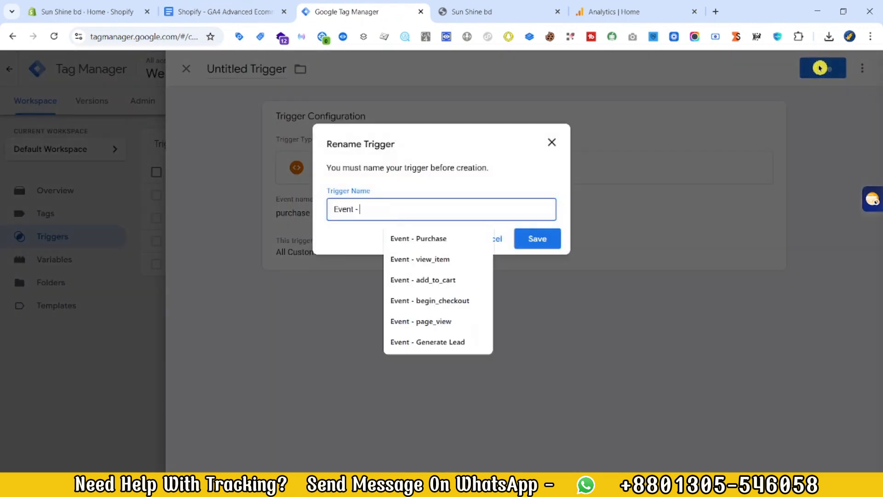
click(406, 239)
click(538, 238)
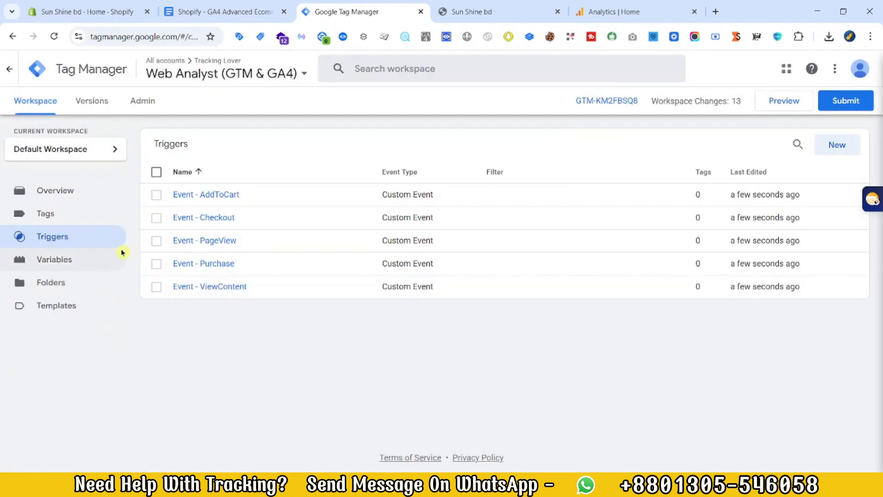
Step: Open the workspace's tags and review the page_view and view_item event parameters in the tracking document
click(107, 220)
click(275, 11)
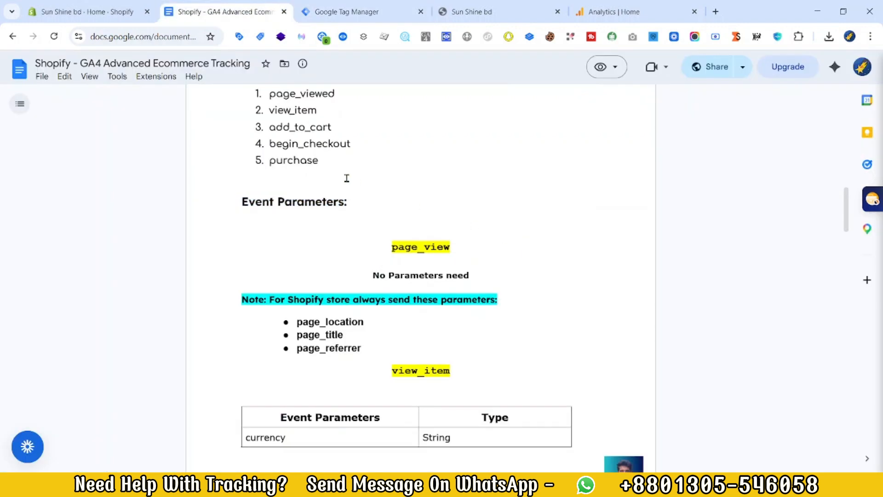
scroll(214, 218, down, 1)
drag(396, 193, 517, 198)
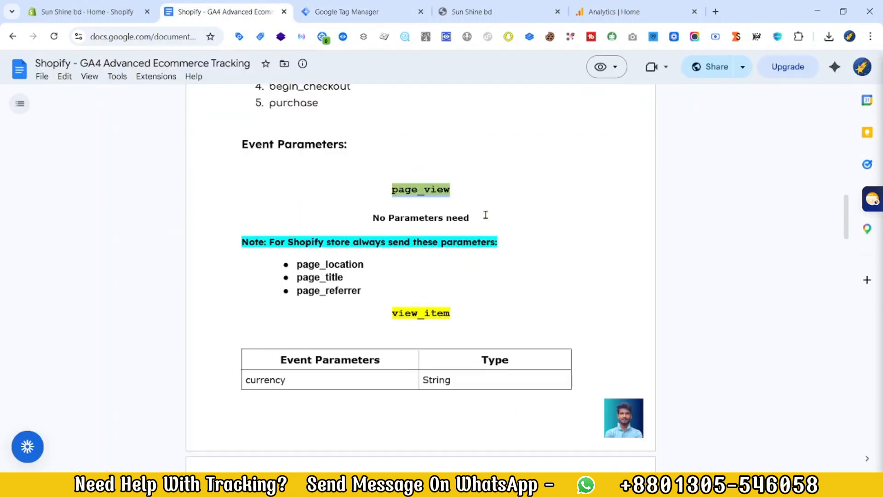
scroll(400, 320, down, 1)
drag(279, 301, 358, 316)
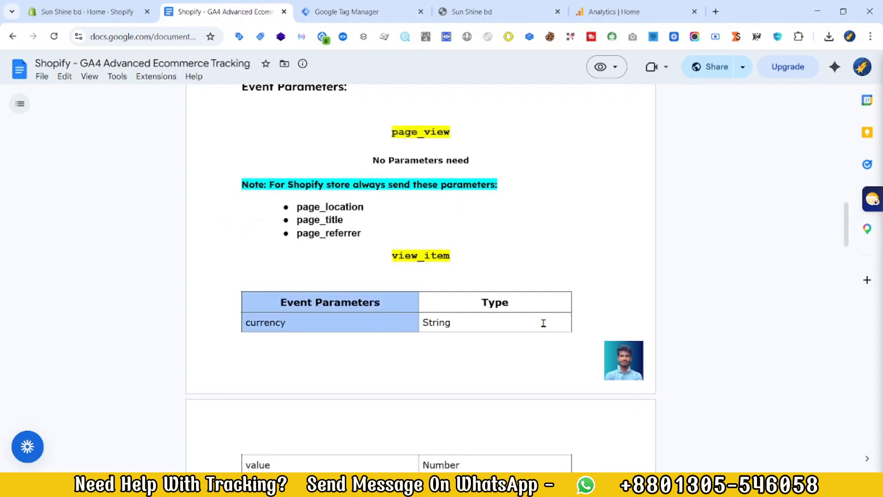
click(362, 238)
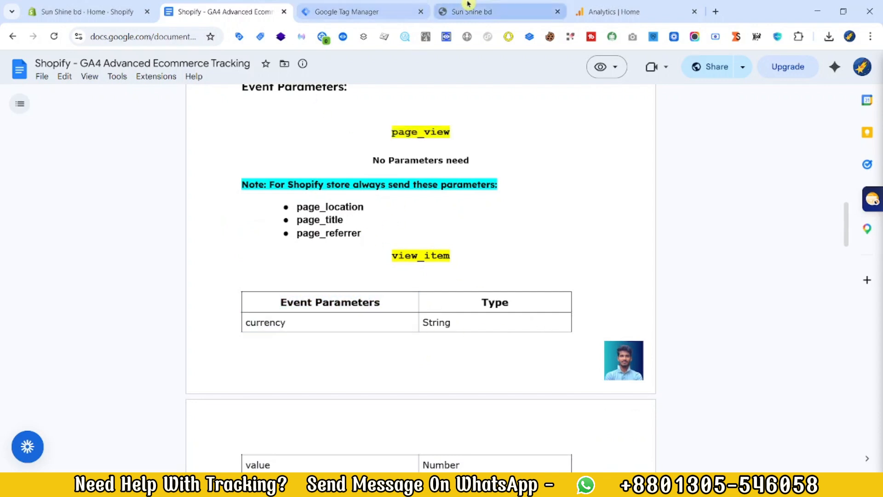
scroll(388, 213, down, 1)
click(355, 9)
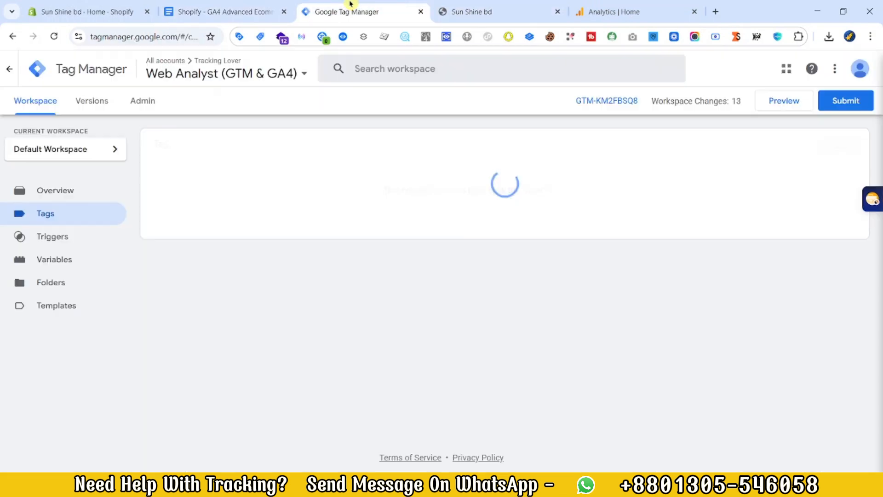
click(240, 7)
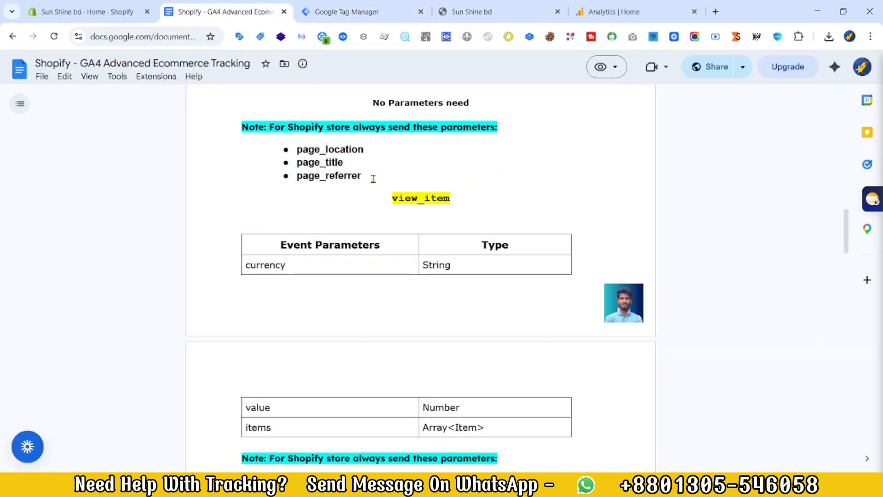
Step: Preview the container on sun-shine-bd.myshopify.com and examine the page_viewed event's data layer for the page_location, page_title and page_referrer parameters listed in the tracking document
drag(374, 178, 300, 155)
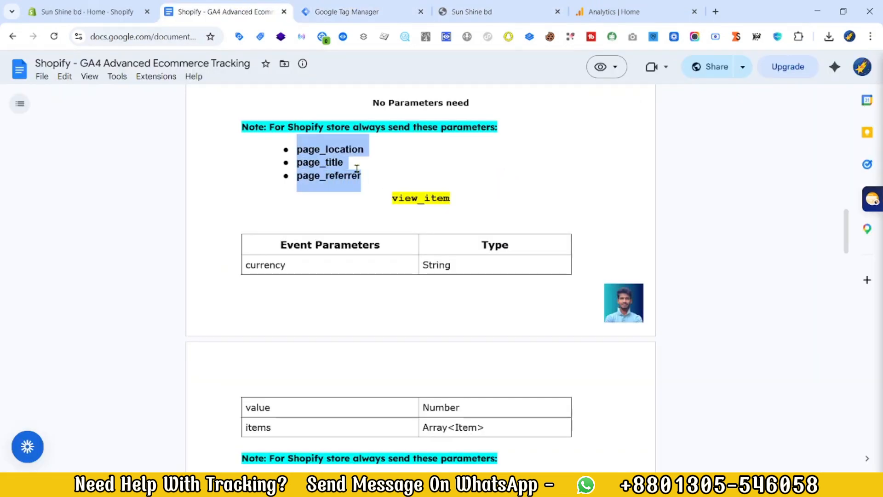
click(372, 173)
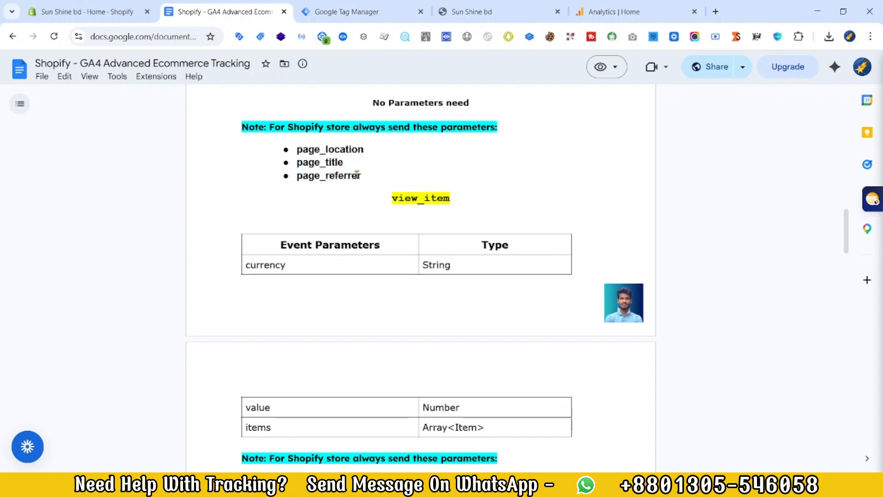
drag(357, 173, 293, 150)
click(349, 8)
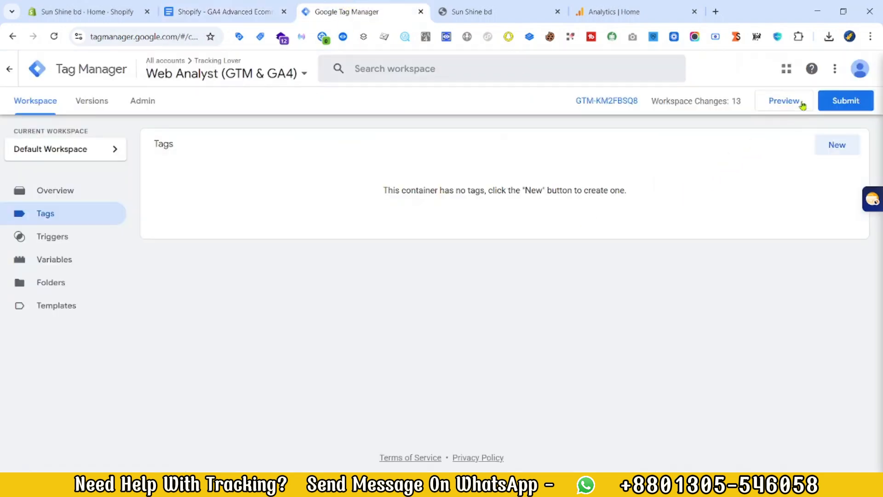
click(788, 101)
click(430, 323)
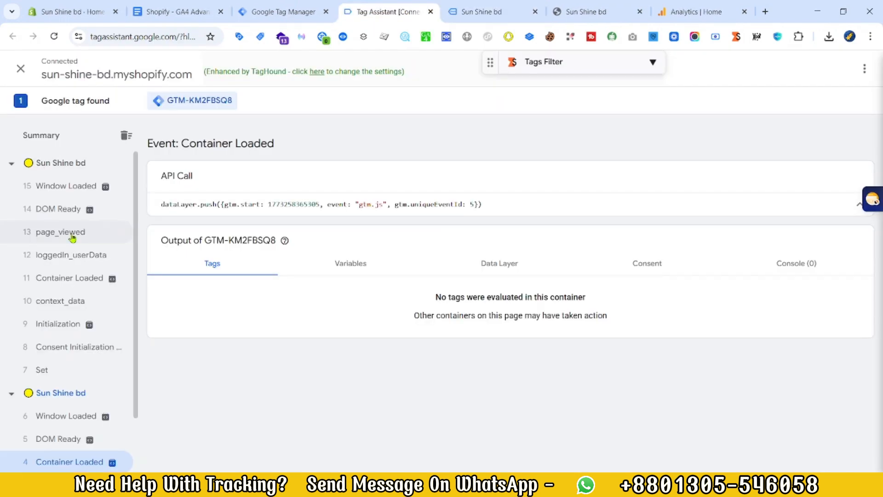
click(72, 234)
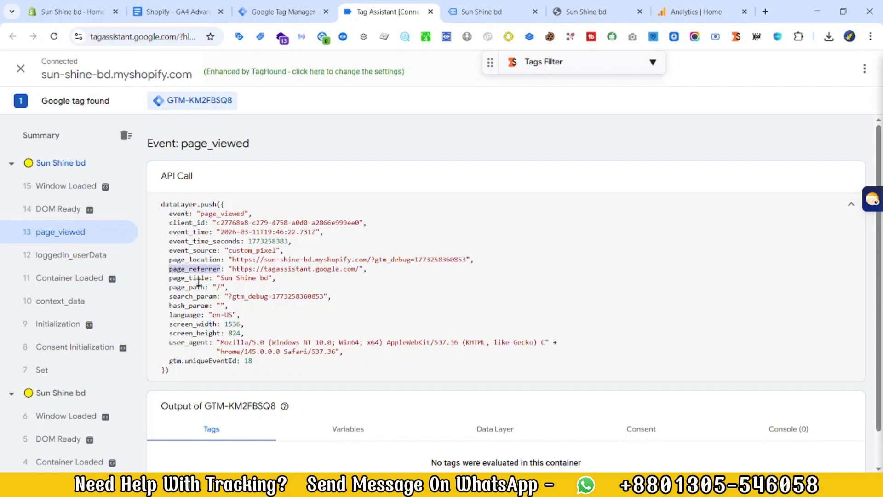
Step: Start a new user-defined variable of type Data Layer Variable in the Tag Manager workspace
click(294, 11)
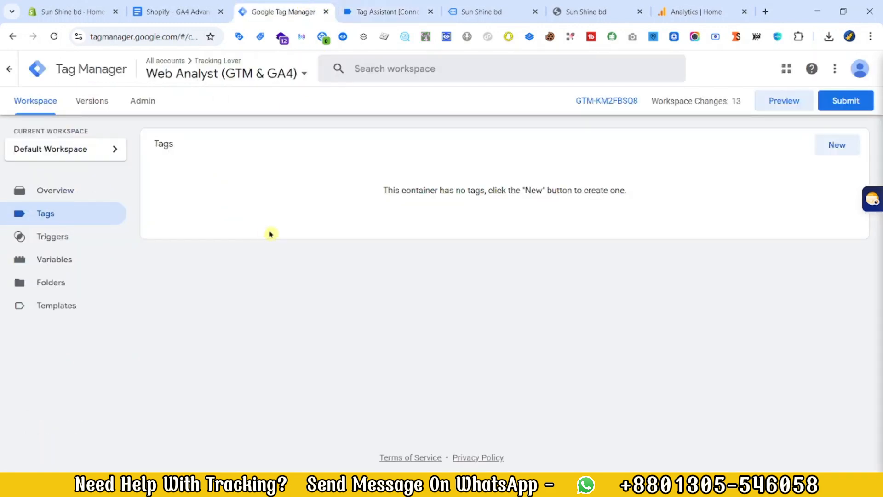
click(75, 261)
scroll(845, 282, down, 3)
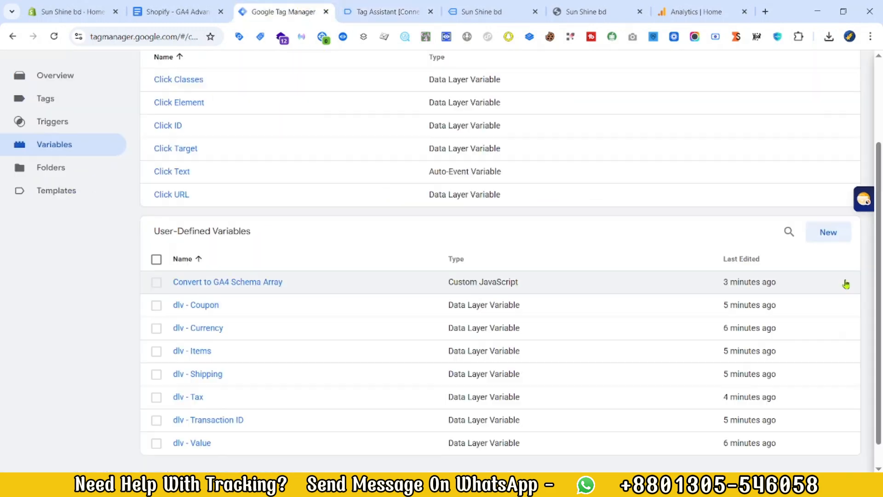
click(827, 236)
click(577, 199)
scroll(676, 351, down, 3)
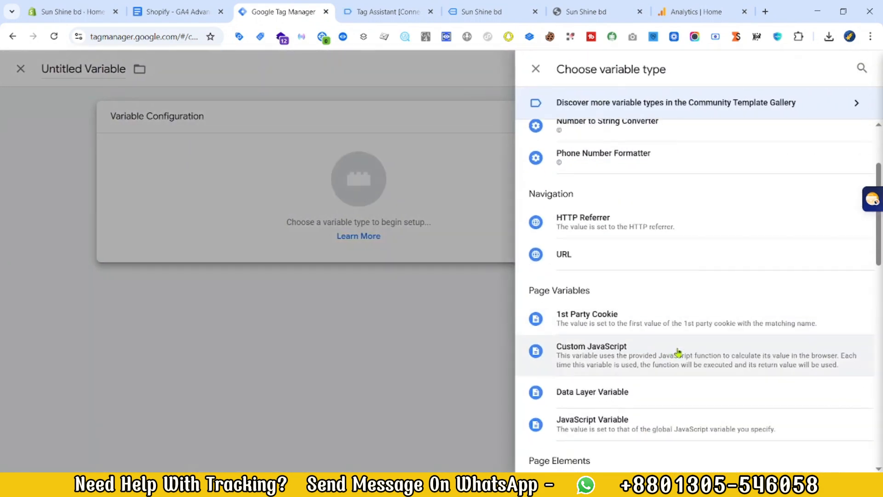
click(567, 390)
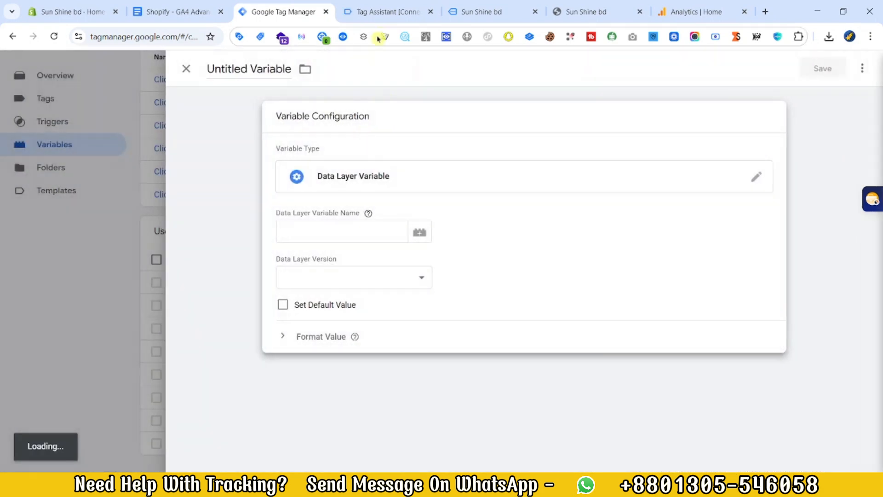
Step: Copy page_location from the tracking document and name the new variable C- page_location
click(188, 11)
double_click(330, 149)
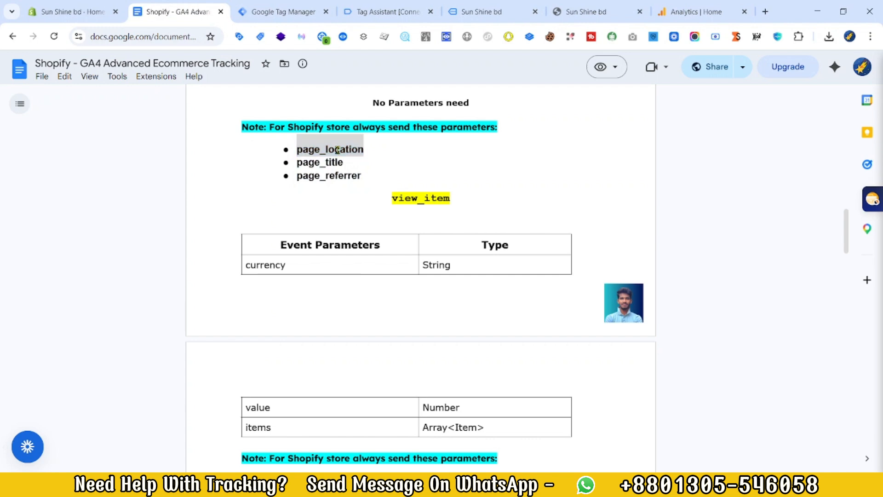
right_click(336, 149)
click(368, 163)
click(320, 5)
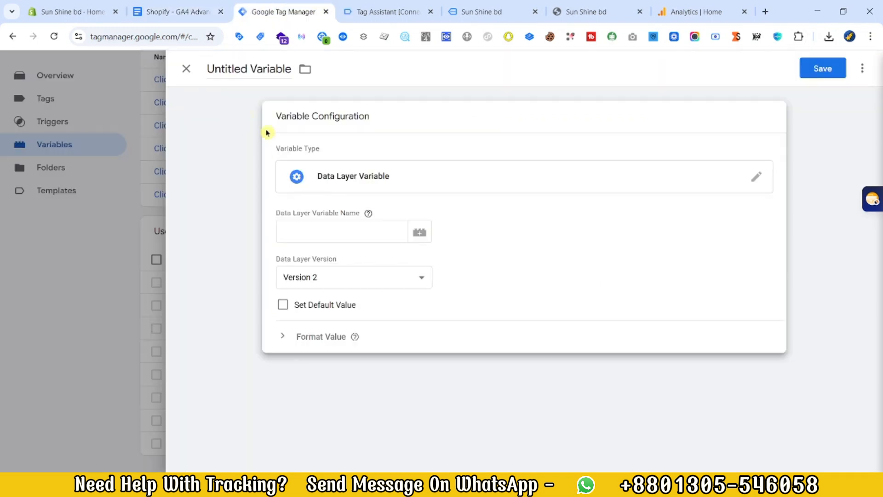
click(250, 71)
key(ctrl+v)
key(Home)
text(C-)
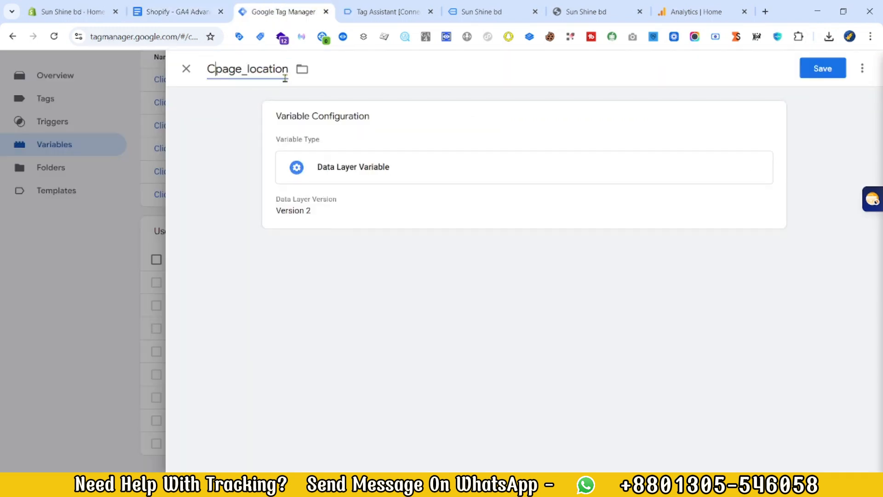
click(483, 230)
Step: Copy page_location from the page_viewed event in Tag Assistant as the data layer variable name and save the variable
click(363, 6)
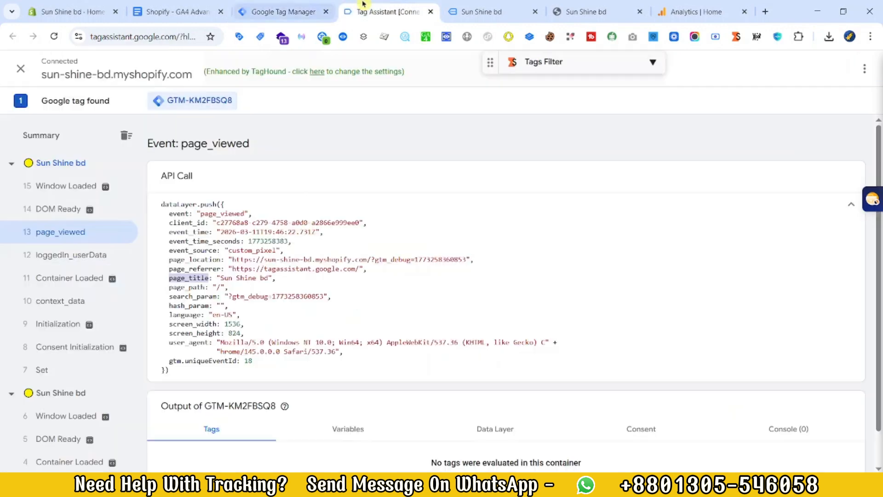
right_click(223, 267)
click(223, 272)
key(ctrl+shift+Tab)
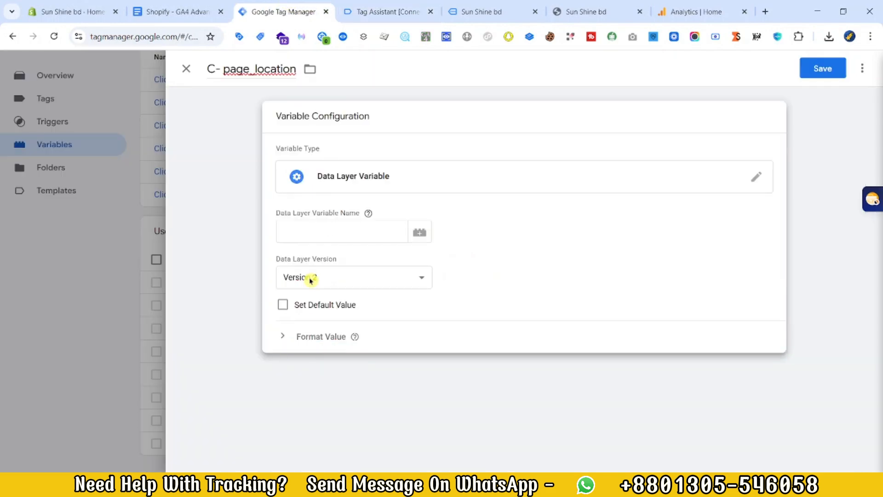
click(320, 230)
click(364, 233)
key(ctrl+v)
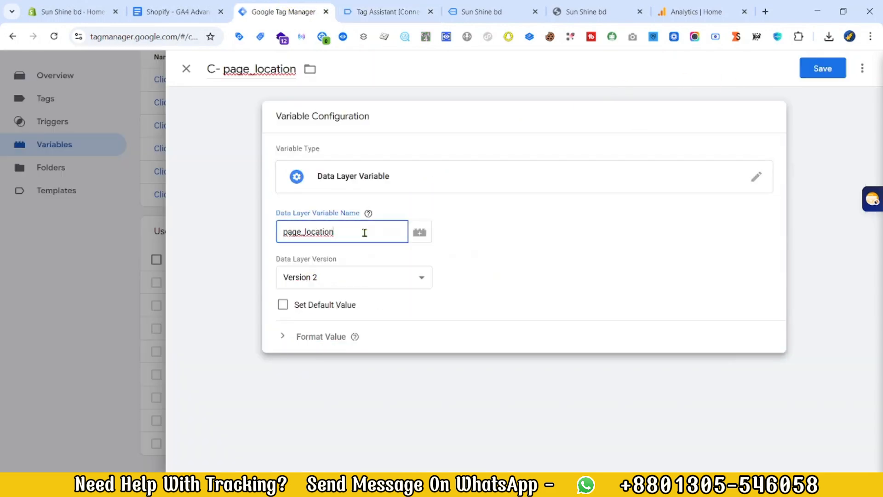
click(821, 69)
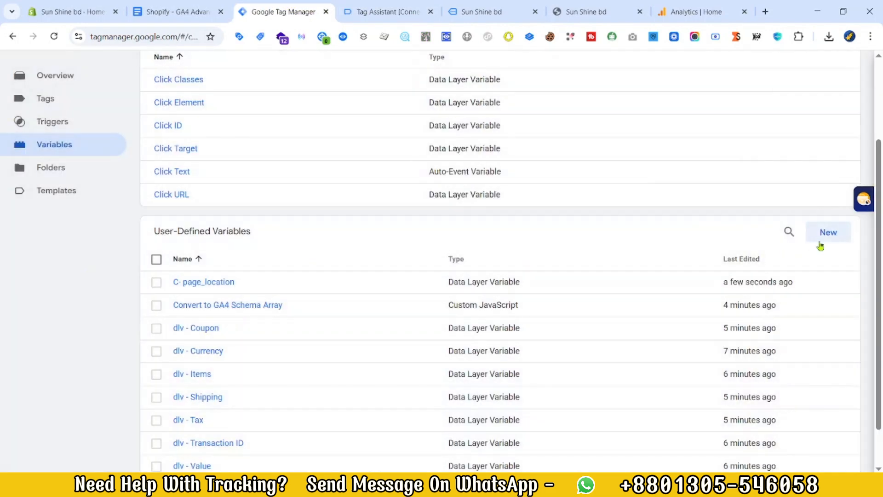
Step: Start another user-defined variable of type Data Layer Variable for the page title
click(827, 232)
click(801, 238)
scroll(645, 365, down, 2)
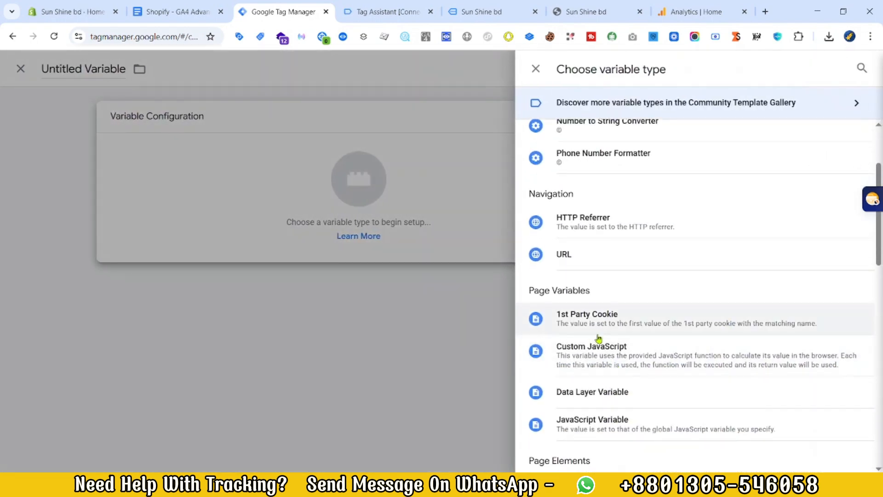
click(588, 396)
click(341, 232)
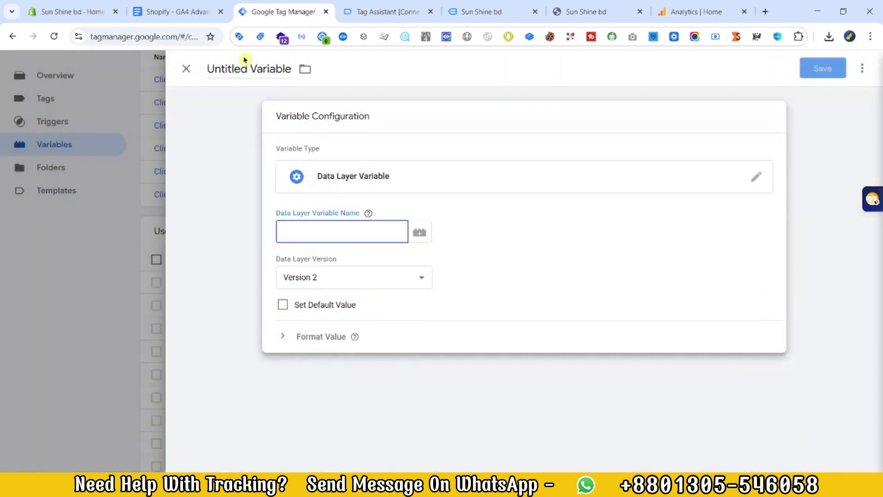
Step: Check the page title key in the page_viewed event and name the variable C- page_title
double_click(249, 69)
triple_click(249, 68)
key(ctrl+v)
click(359, 5)
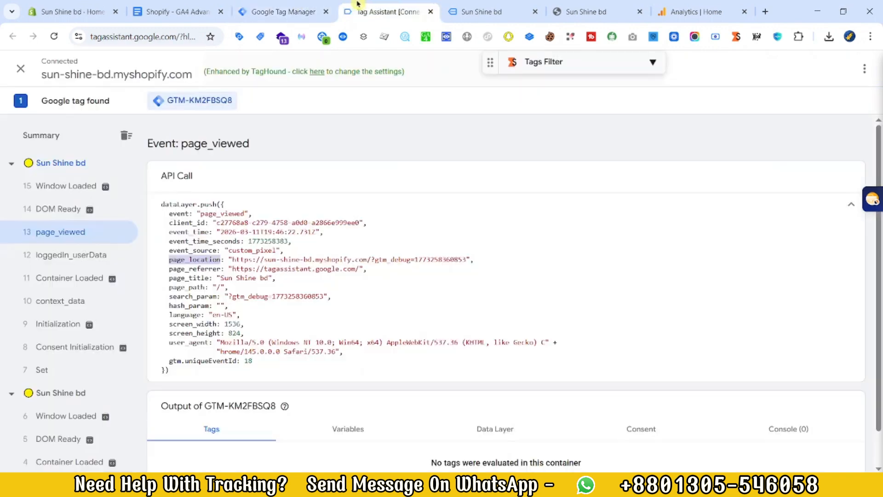
click(207, 4)
click(288, 4)
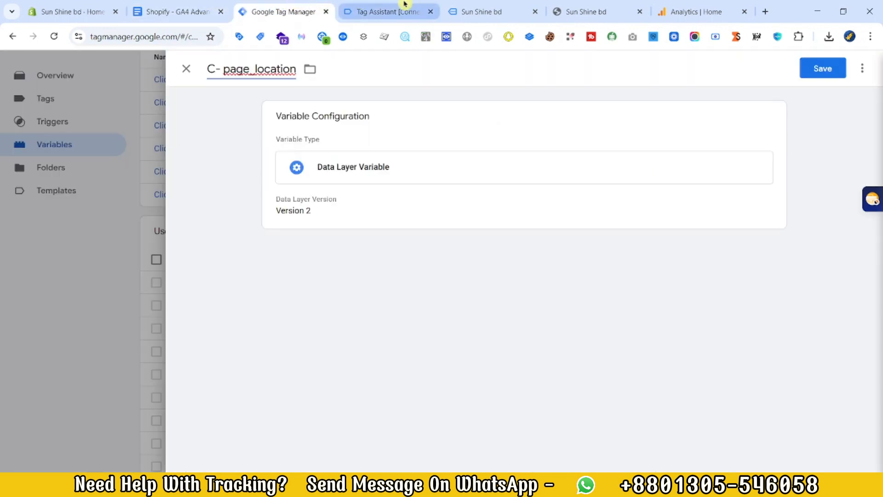
click(403, 5)
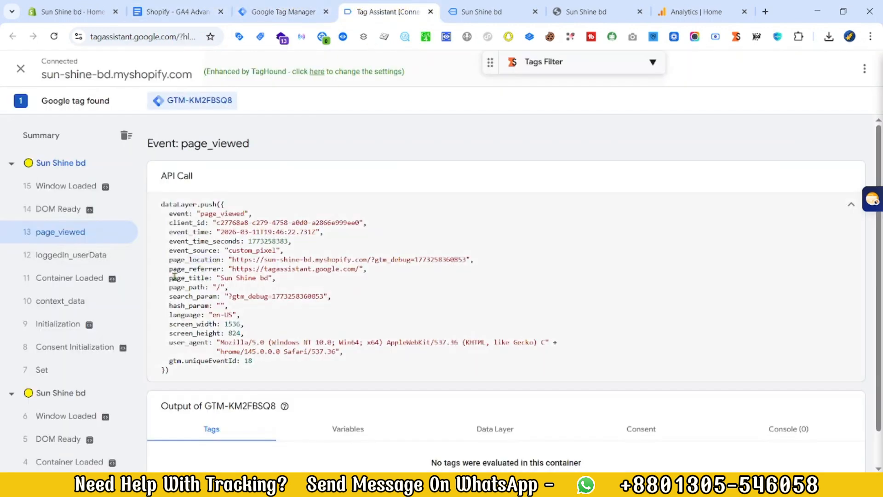
click(276, 11)
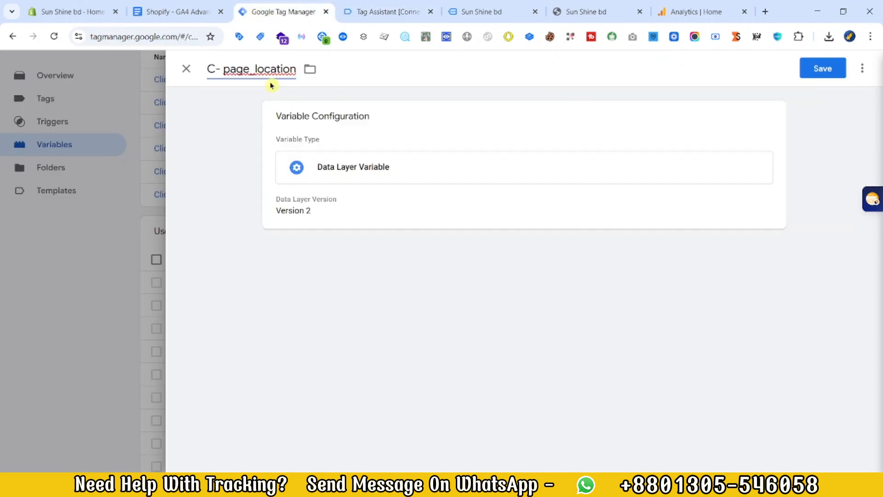
double_click(231, 69)
text(page_title)
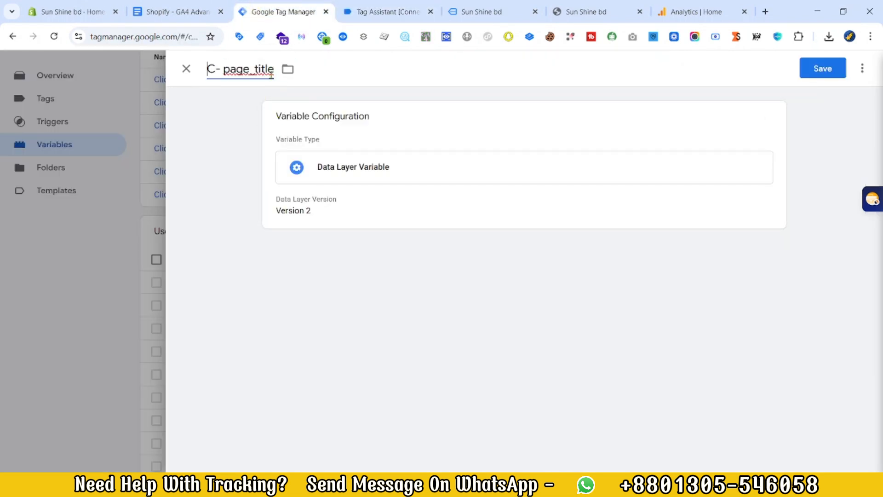
Step: Set the data layer variable name to page_title and save the variable
click(347, 167)
click(320, 232)
click(843, 79)
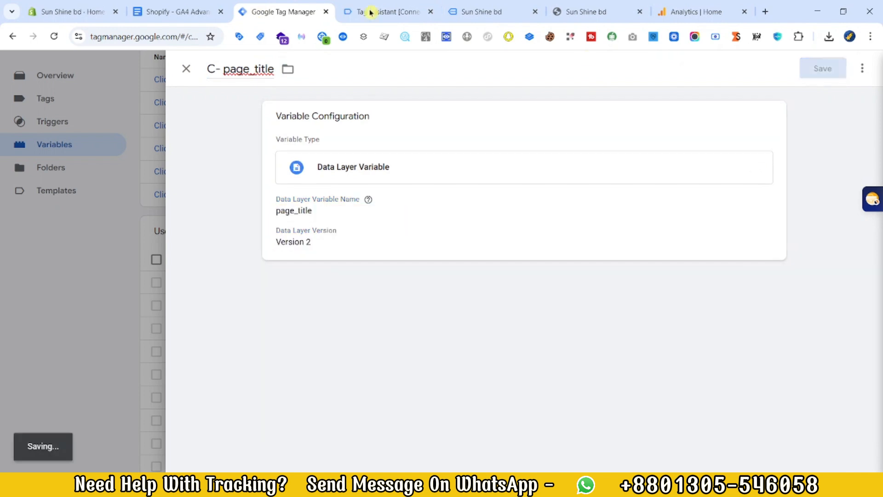
Step: Copy page_referrer from the page_viewed event in Tag Assistant and start a new Data Layer Variable for it
click(149, 11)
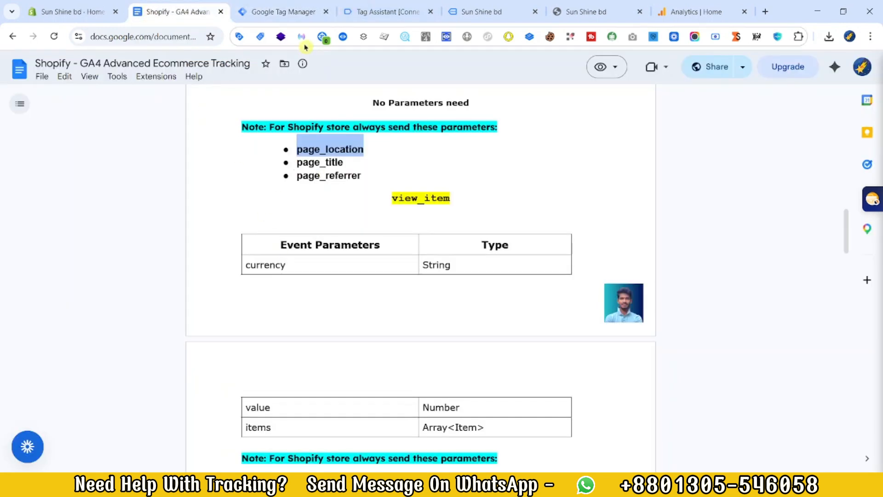
click(285, 12)
click(395, 11)
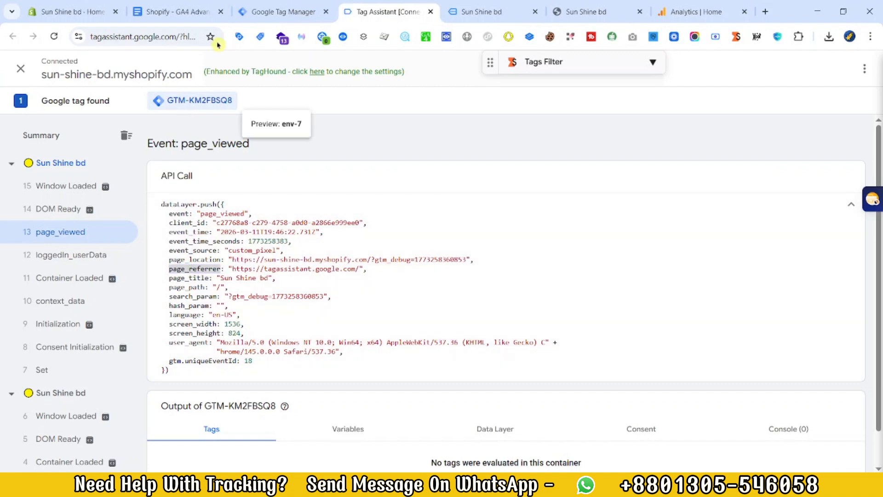
click(279, 11)
click(828, 232)
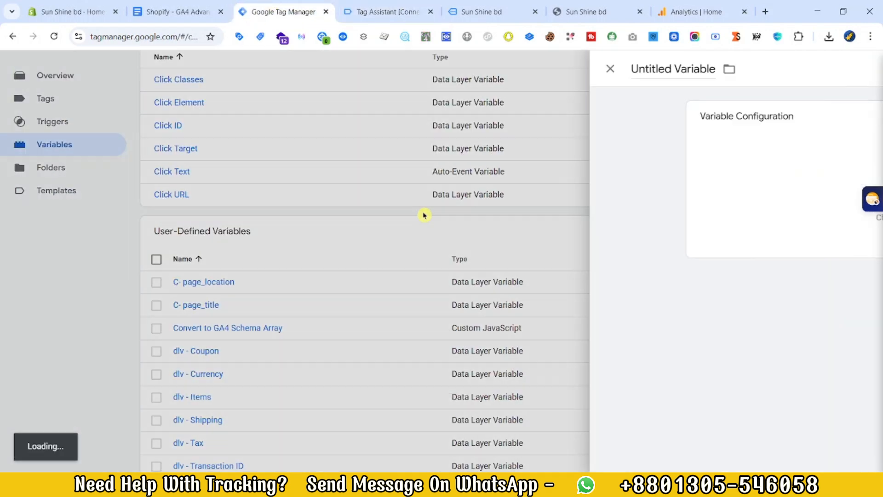
click(759, 161)
scroll(736, 322, down, 4)
click(671, 334)
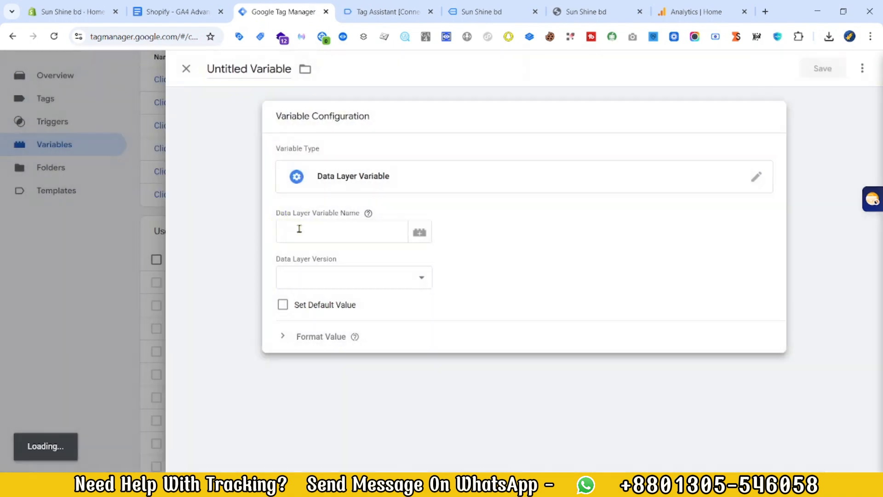
Step: Set the data layer variable name to page_referrer, name the variable C- page_referrer and save it
click(268, 68)
key(ctrl+v)
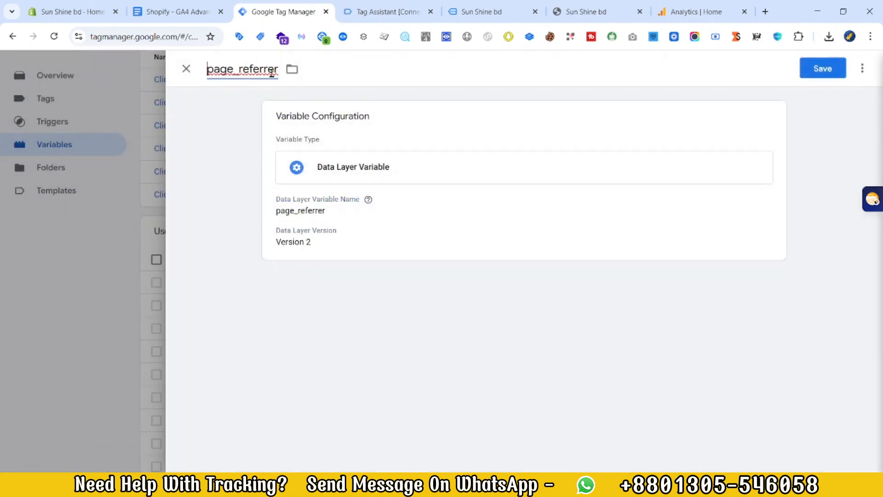
key(Home)
text(C)
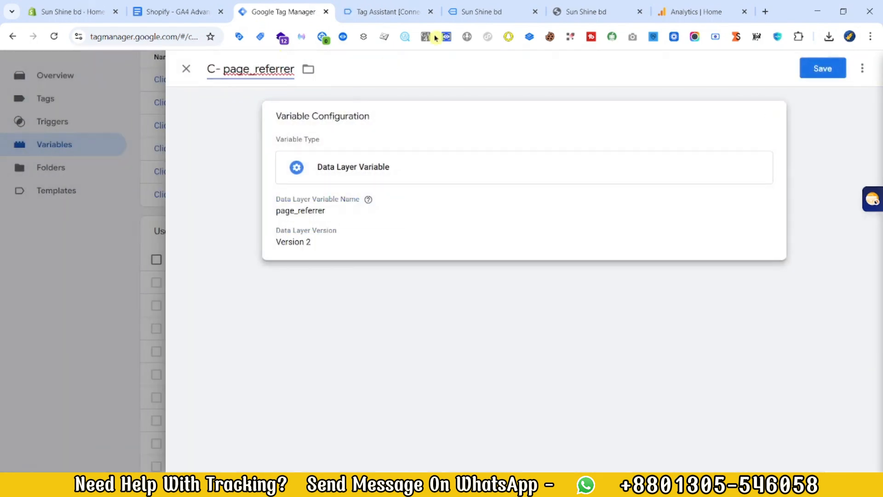
click(823, 69)
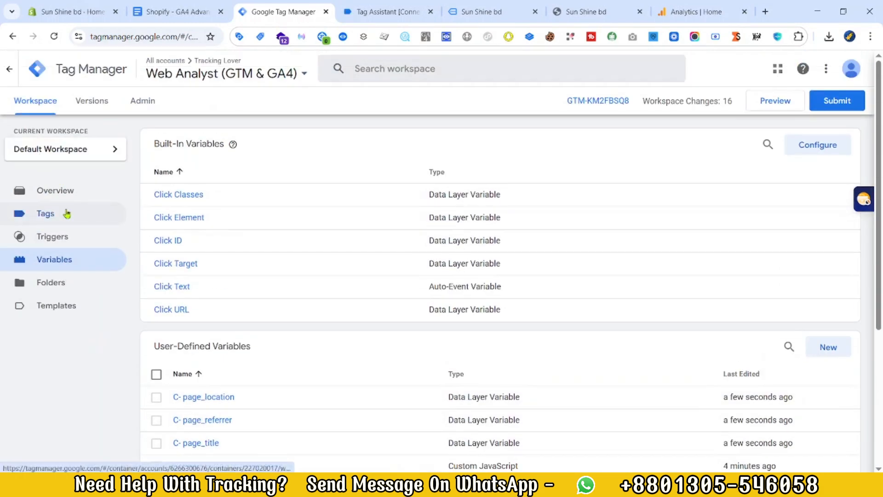
Step: Start a new tag in the workspace with the Google Analytics tag type Google Tag
click(64, 213)
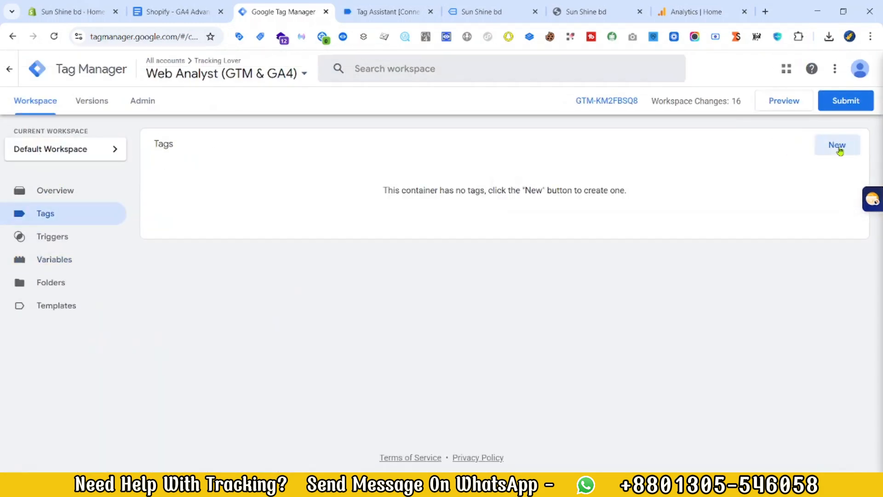
click(839, 145)
click(646, 258)
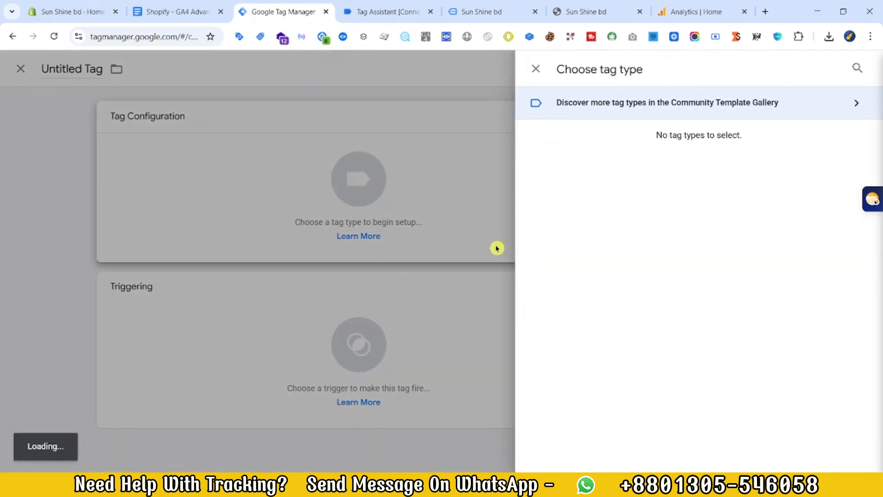
click(659, 167)
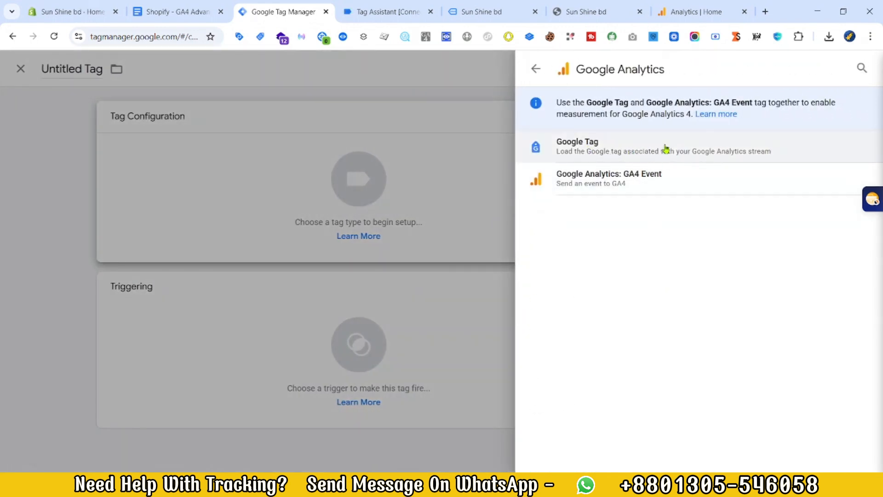
click(608, 150)
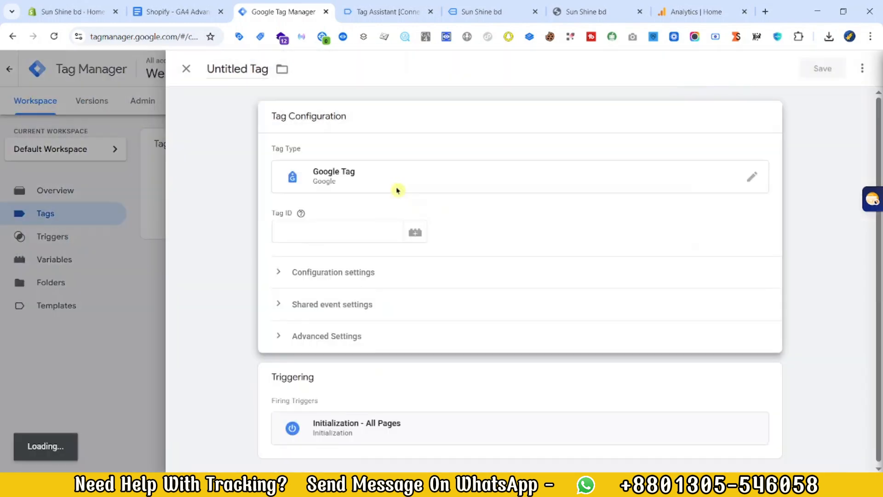
Step: Start a new variable of type Constant for the Google Tag's Tag ID
click(308, 236)
click(416, 239)
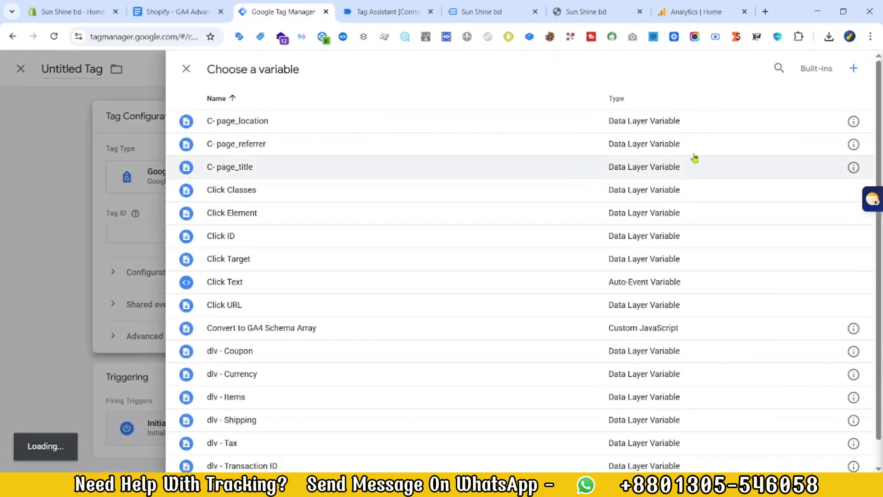
click(855, 67)
click(647, 145)
scroll(667, 271, down, 5)
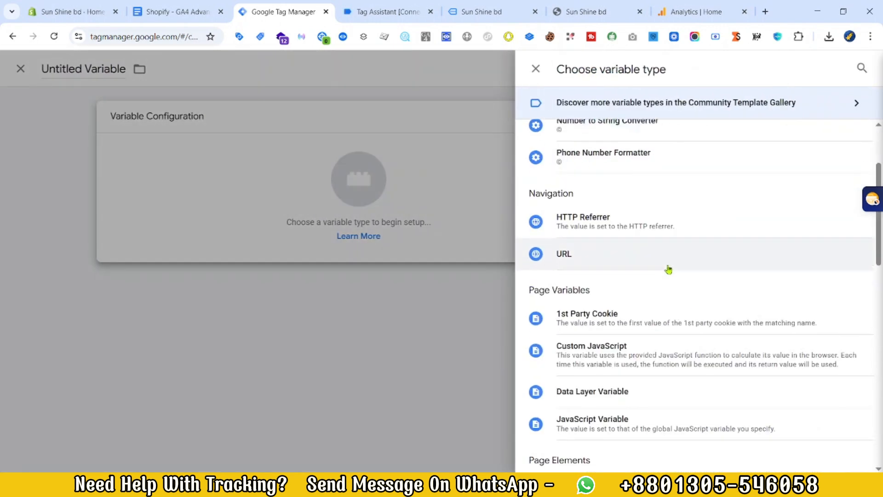
scroll(607, 377, down, 4)
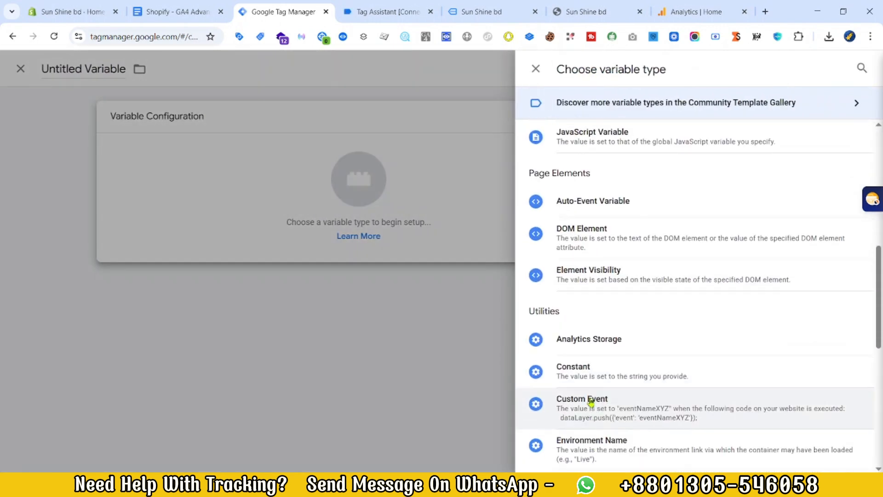
click(611, 370)
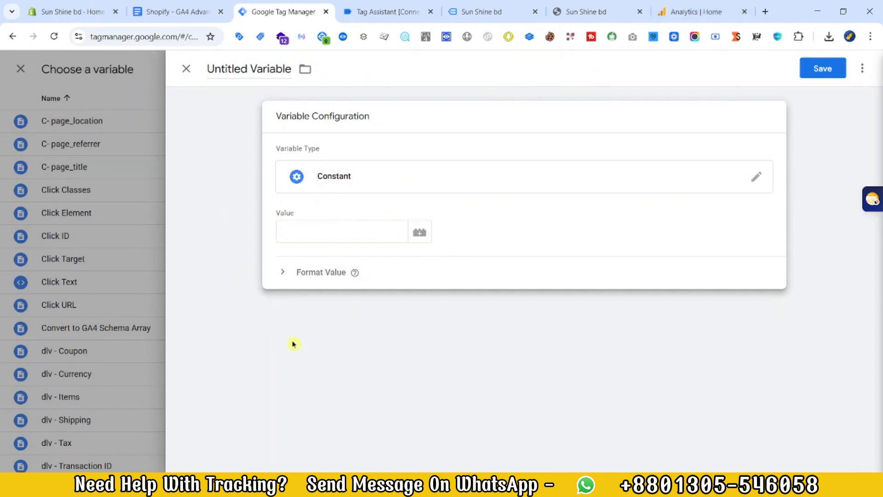
Step: Switch to Google Analytics, open the property's web data stream from the admin settings and copy its measurement ID
click(690, 11)
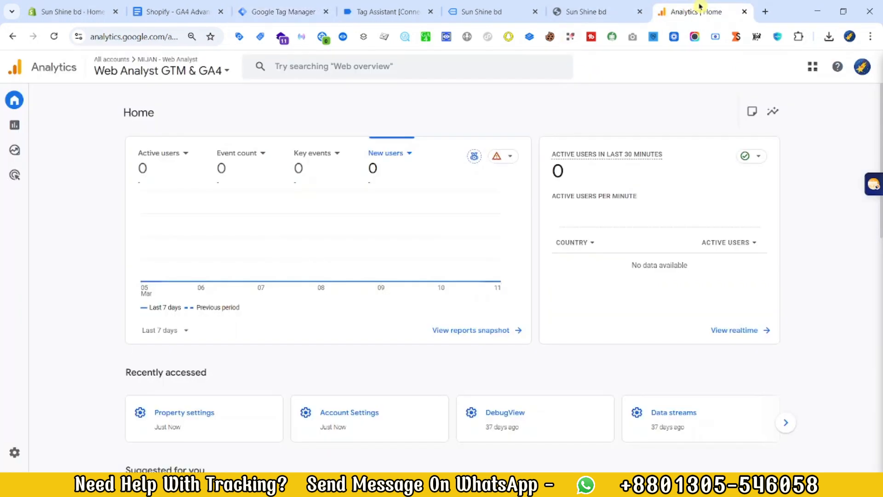
mouse_move(19, 236)
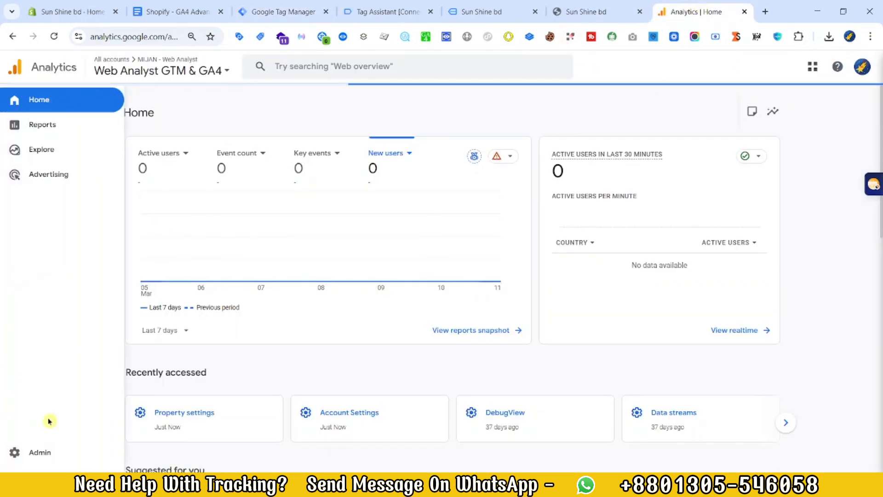
click(27, 457)
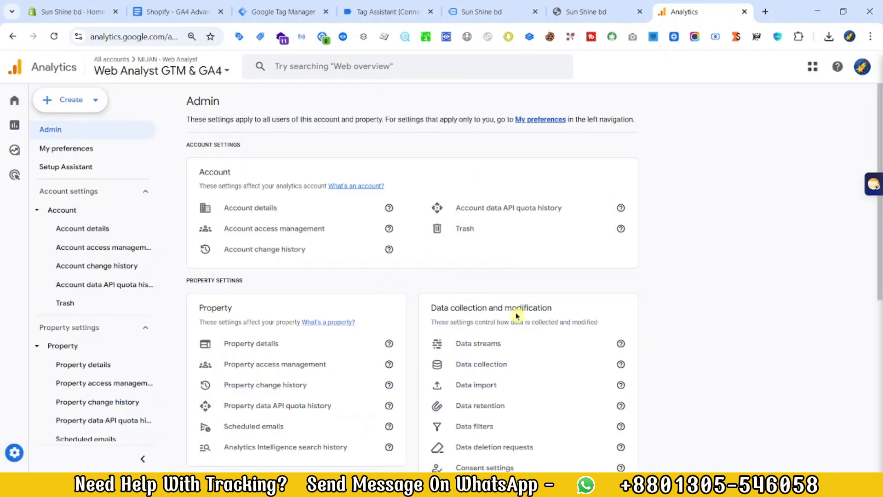
click(502, 350)
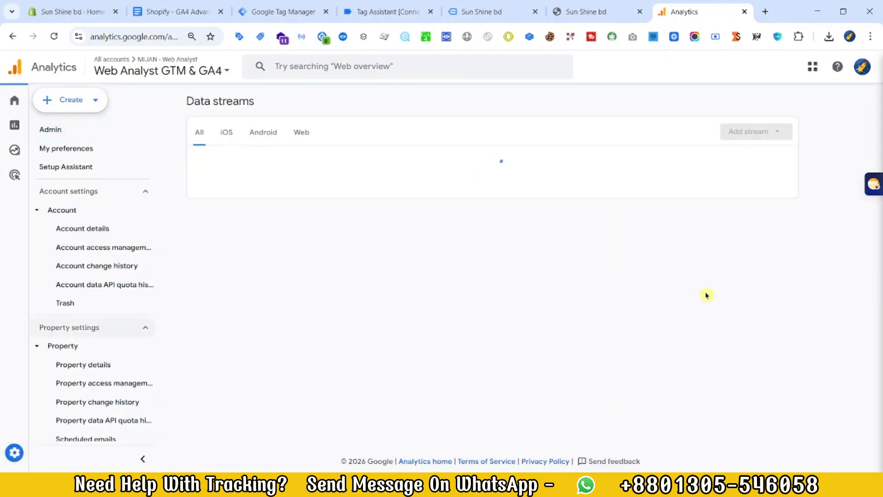
click(770, 171)
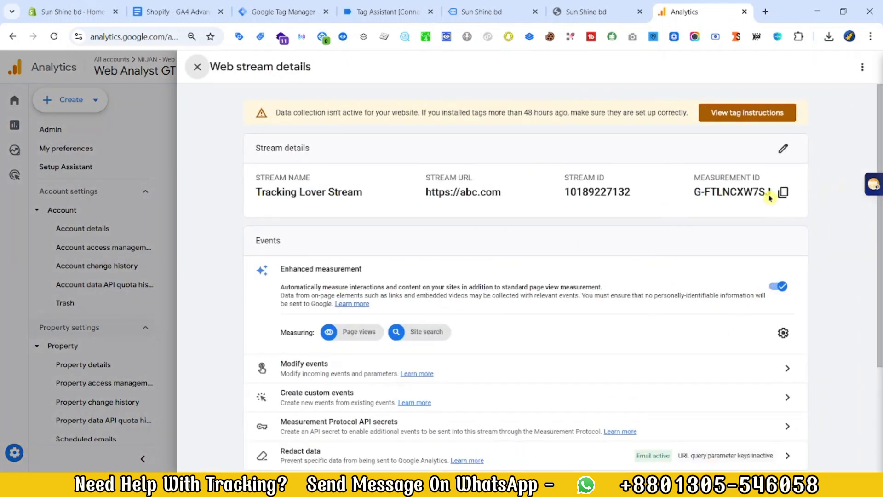
click(784, 193)
Step: Back in Tag Manager, paste the measurement ID as the constant's value, name the variable GA4 Measurement ID and save it
click(278, 11)
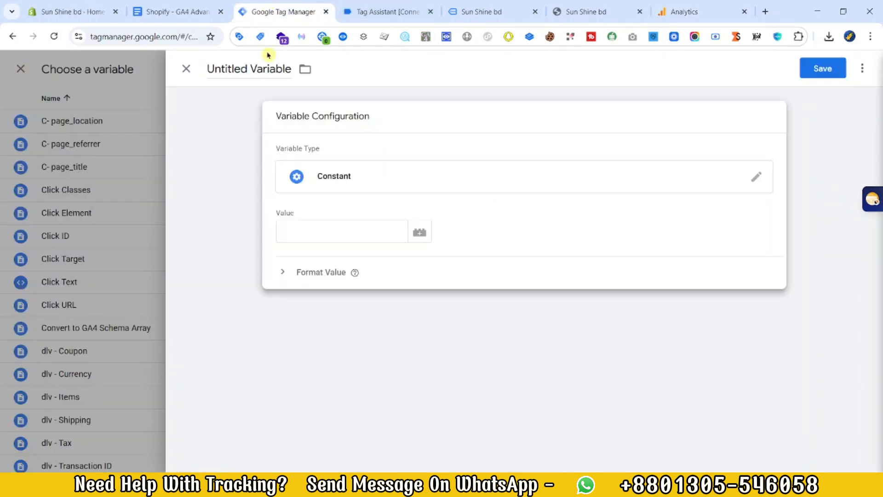
click(331, 237)
key(ctrl+v)
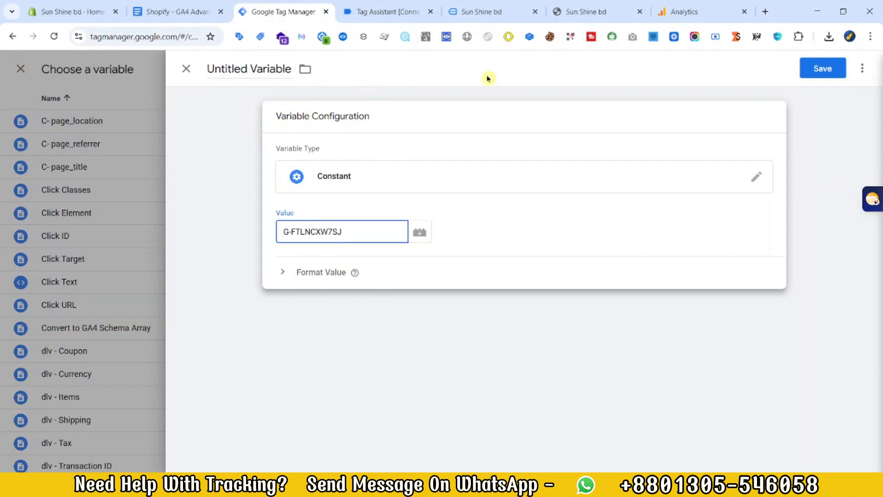
click(817, 69)
text(GA)
click(511, 236)
click(536, 238)
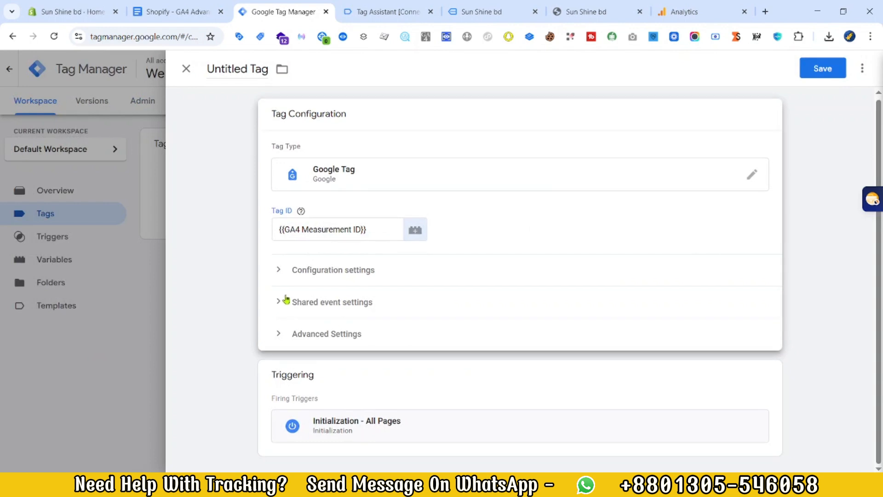
Step: Add the configuration parameter send_page_view with the value false to the Google Tag
click(279, 271)
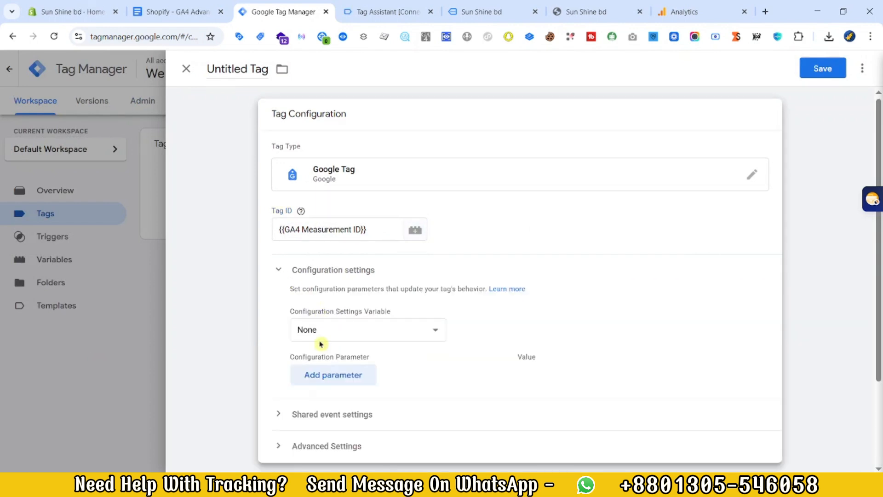
click(313, 375)
text(s)
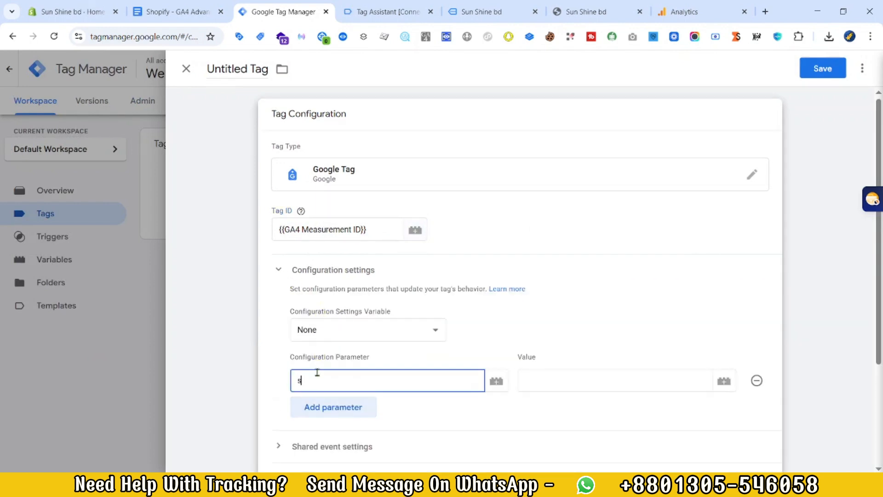
text(e)
click(339, 405)
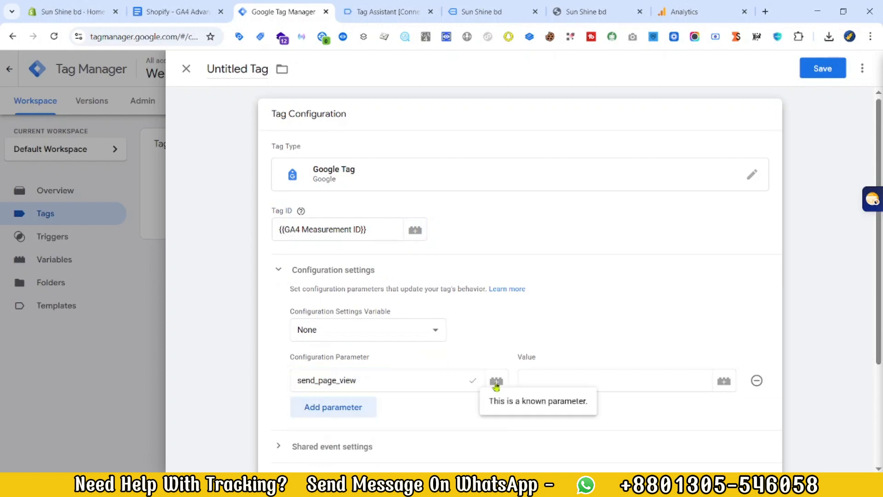
click(549, 380)
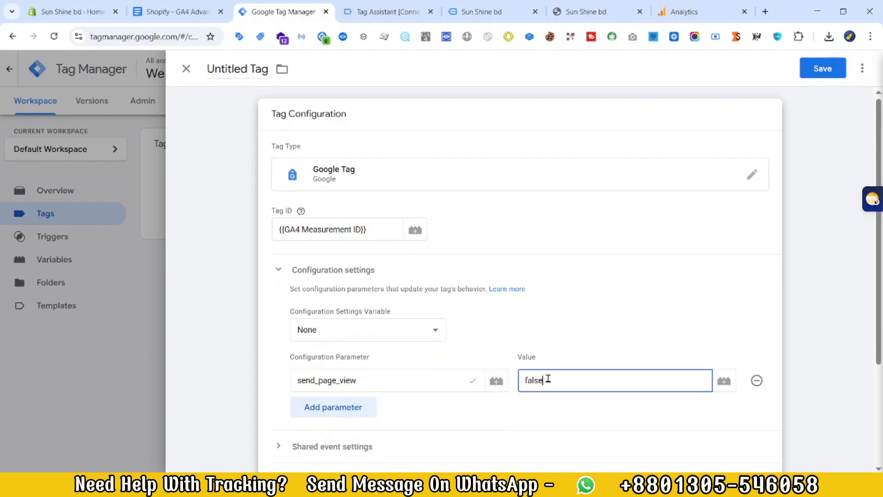
text(false)
Step: Save the tag under the name Google Tag
scroll(460, 386, down, 3)
click(823, 68)
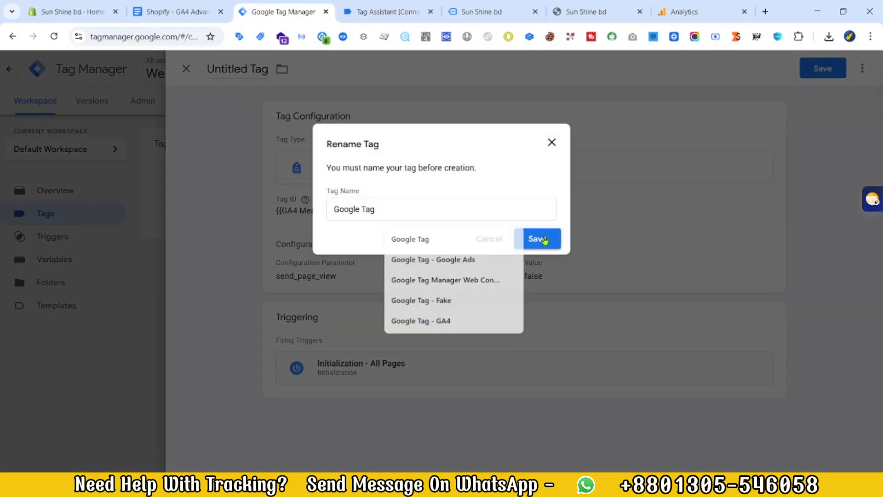
click(543, 238)
Step: Create a new Google Analytics: GA4 Event tag and set its measurement ID to {{GA4 Measurement ID}}
click(827, 152)
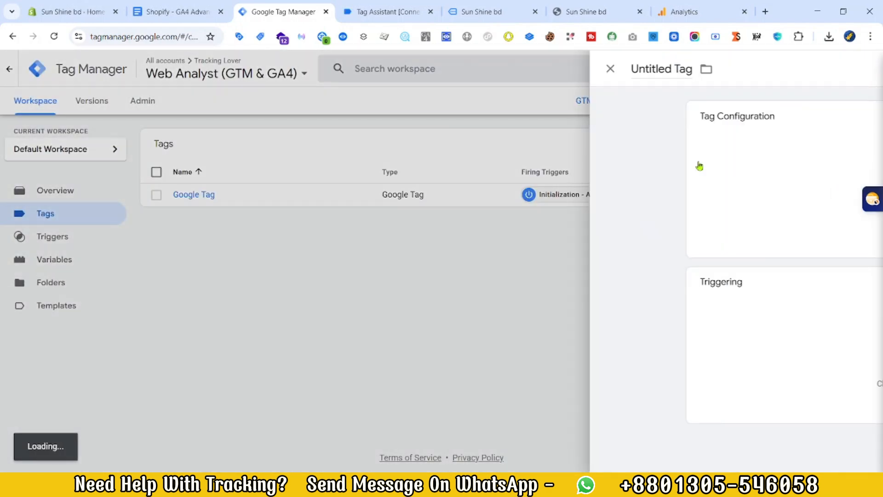
click(635, 155)
click(601, 167)
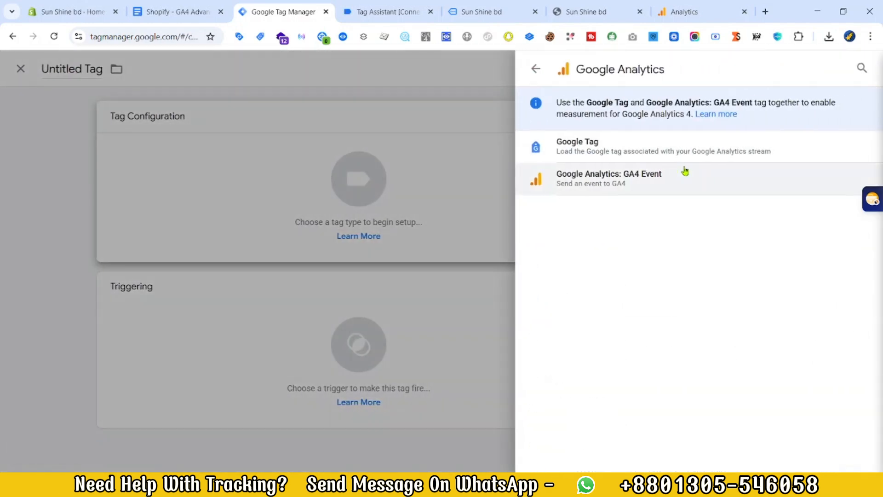
click(646, 174)
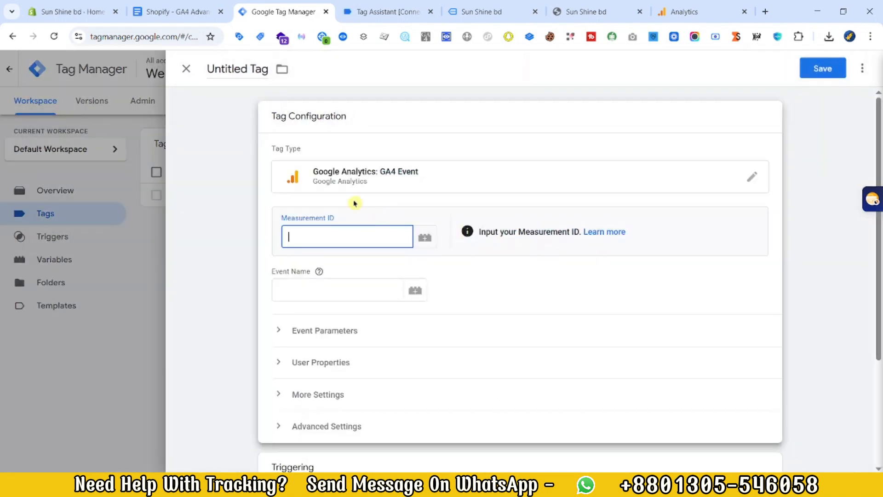
text({{mea)
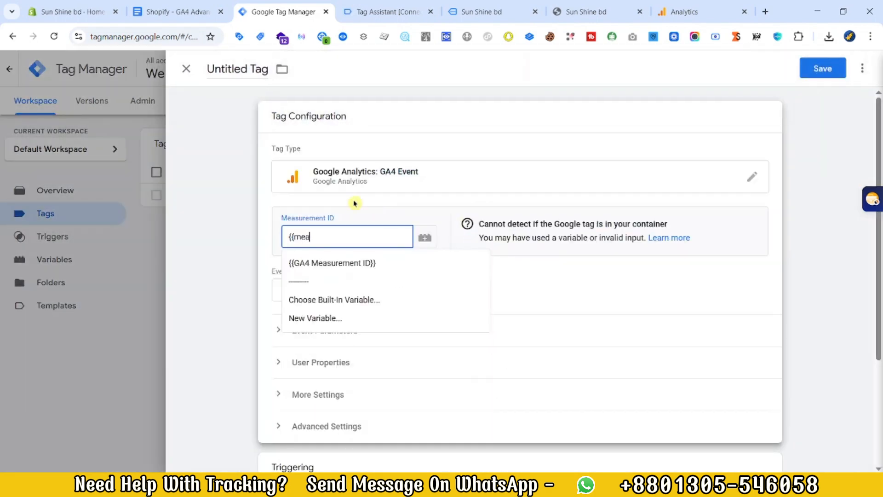
key(Return)
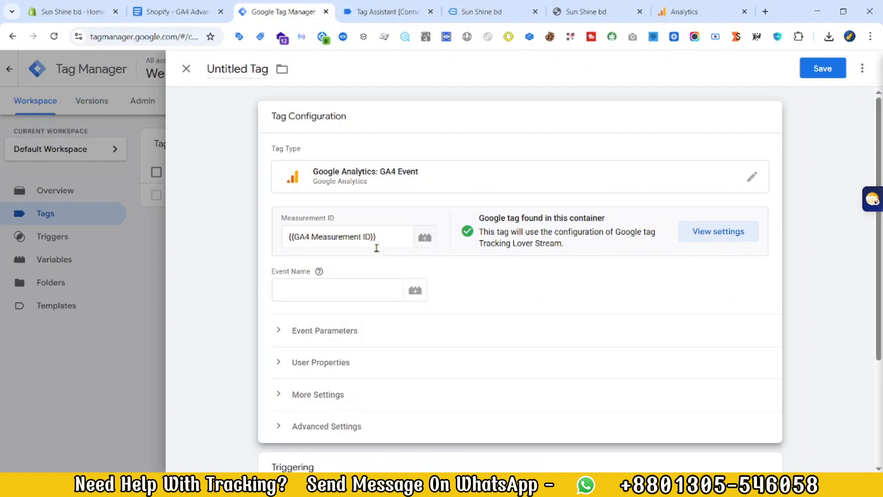
click(690, 14)
click(253, 11)
Step: Copy page_view from the Shopify - GA4 Advanced Ecommerce Tracking document and enter it as the tag's event name
click(297, 297)
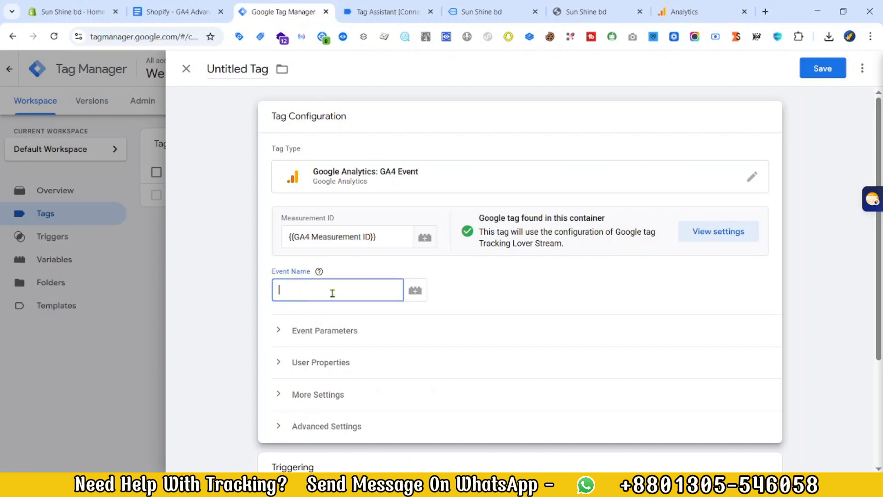
click(190, 7)
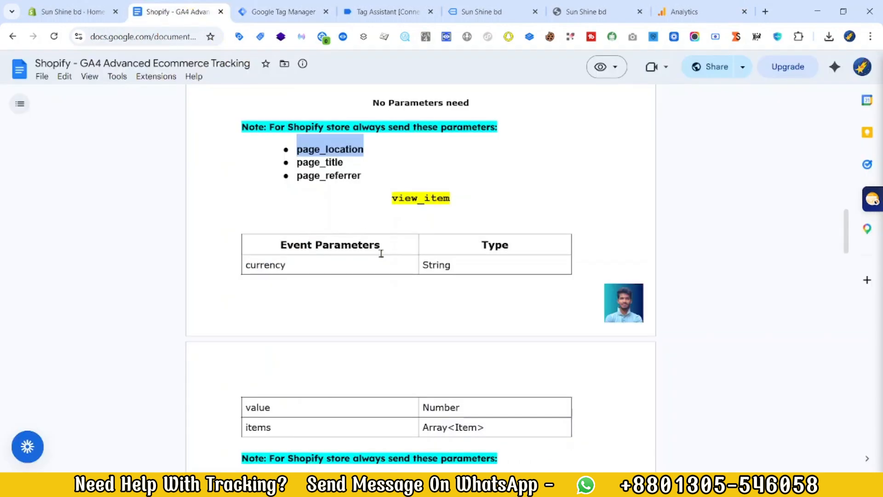
scroll(362, 130, up, 3)
double_click(425, 189)
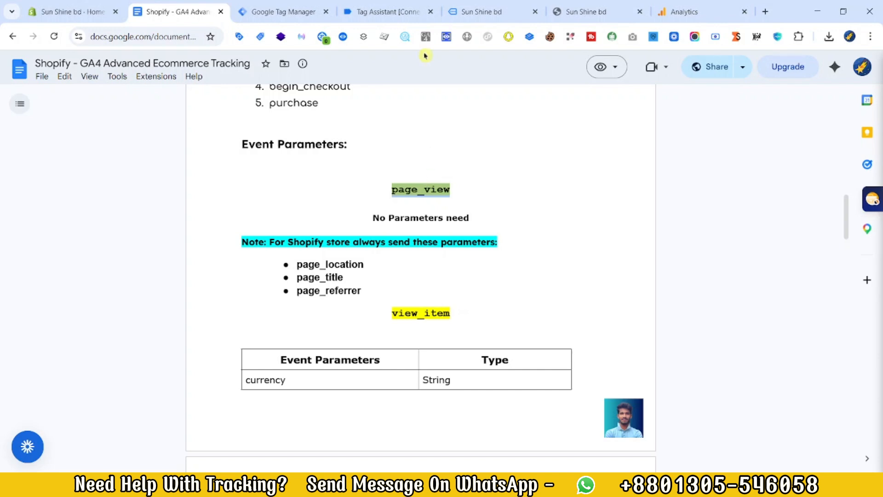
key(ctrl+Tab)
mouse_move(321, 275)
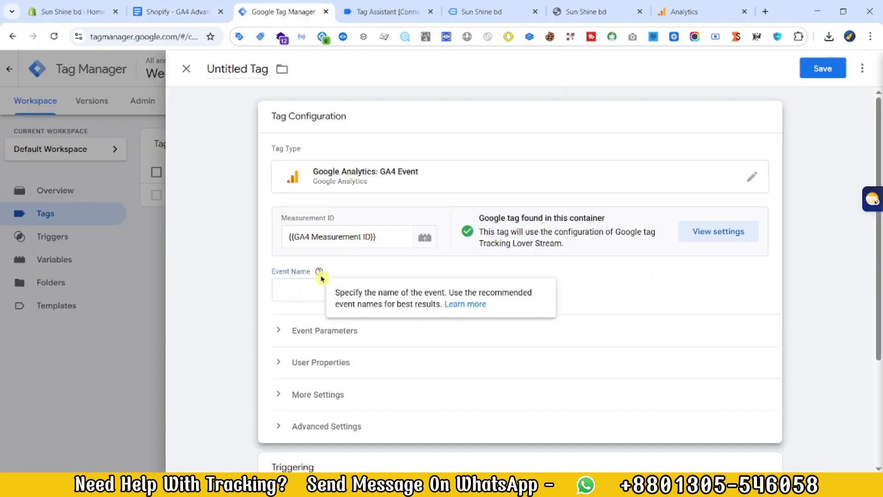
click(377, 296)
Step: Add three event parameter rows and name the first one page_location, copied from the tracking document
scroll(317, 294, down, 1)
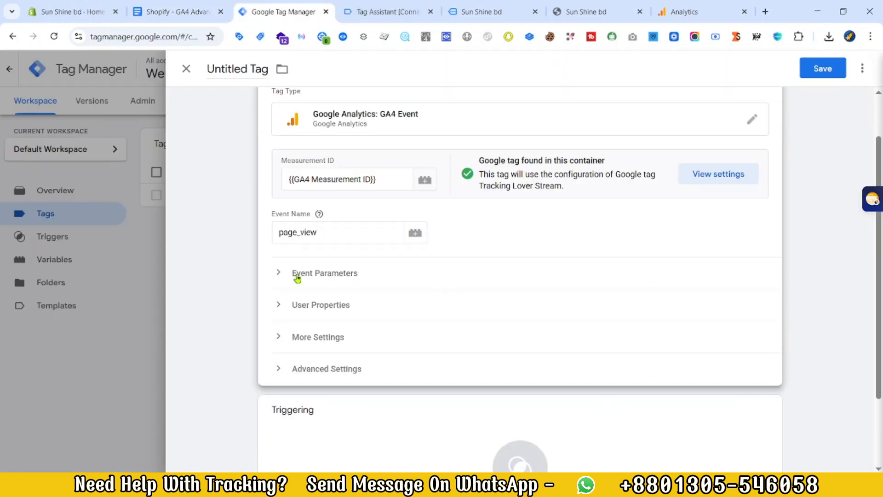
click(296, 274)
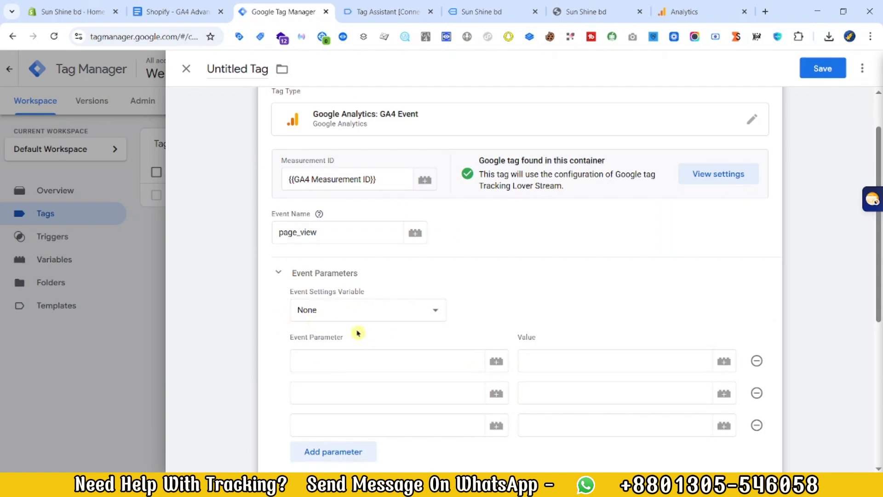
click(346, 367)
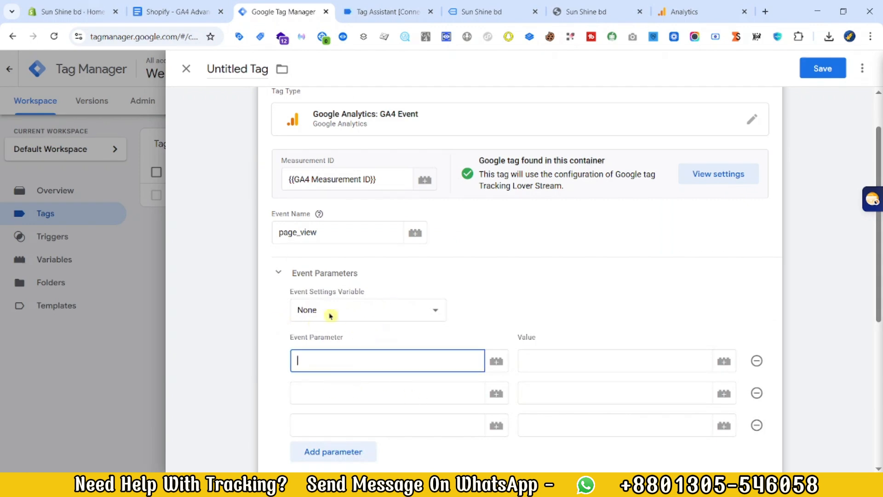
click(175, 11)
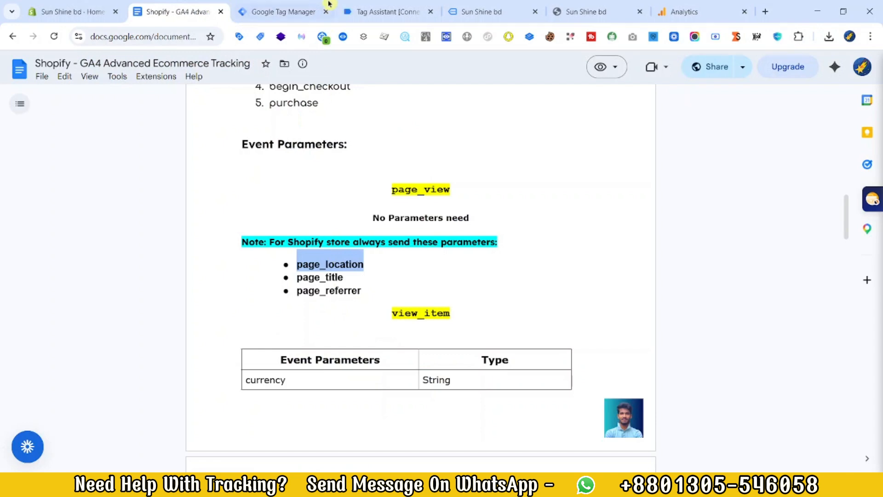
click(329, 3)
text(page_location)
Step: Name the second and third event parameters page_title and page_referrer, copying both names from the tracking document
click(191, 6)
click(279, 12)
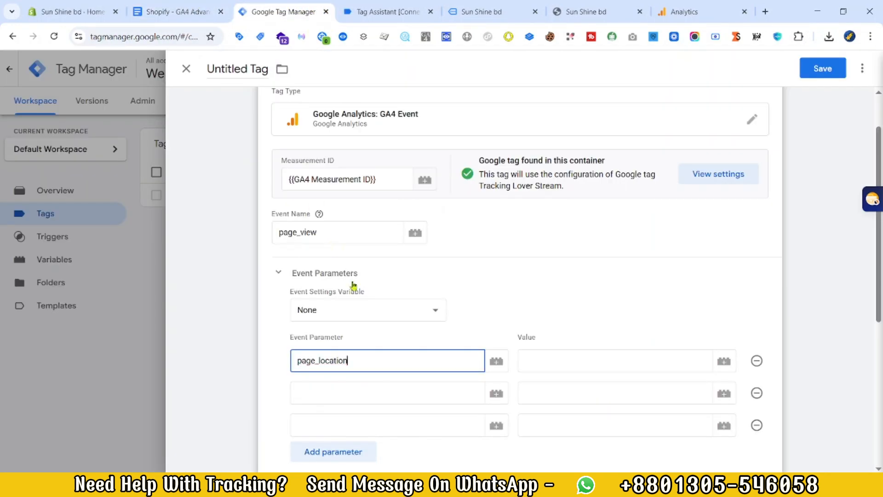
click(341, 394)
text(page_title)
click(192, 8)
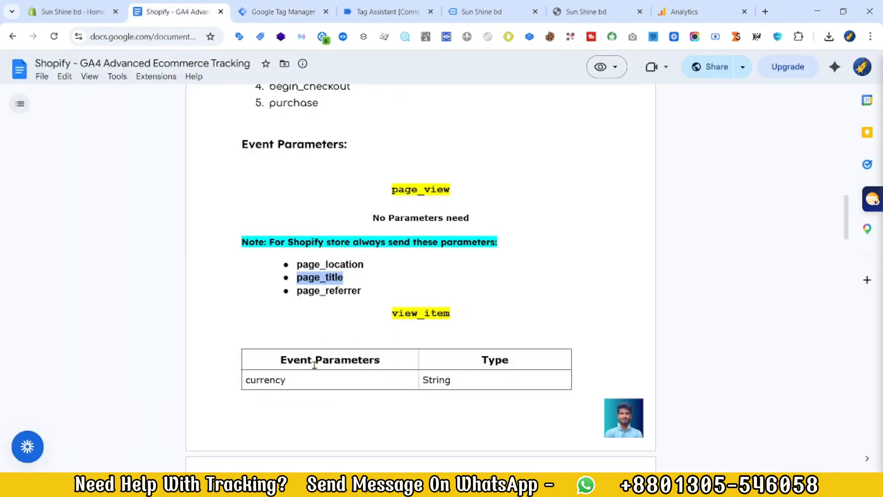
double_click(308, 290)
key(ctrl+c)
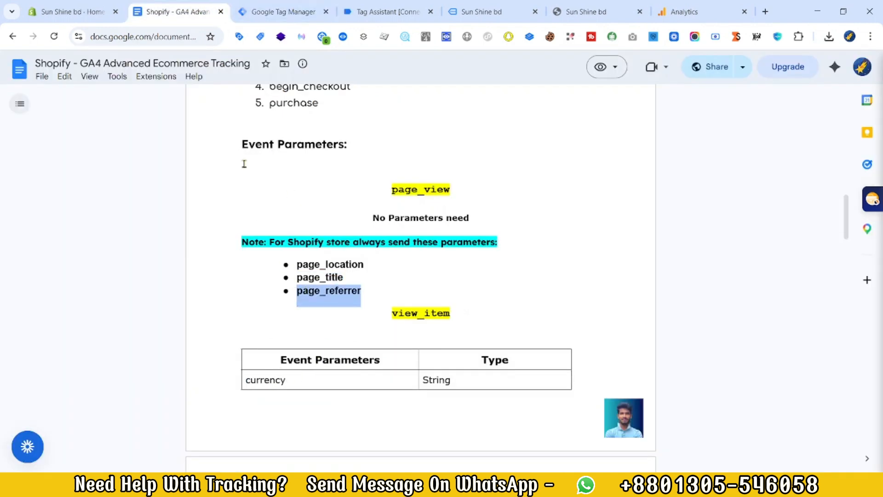
click(278, 12)
click(328, 424)
key(ctrl+v)
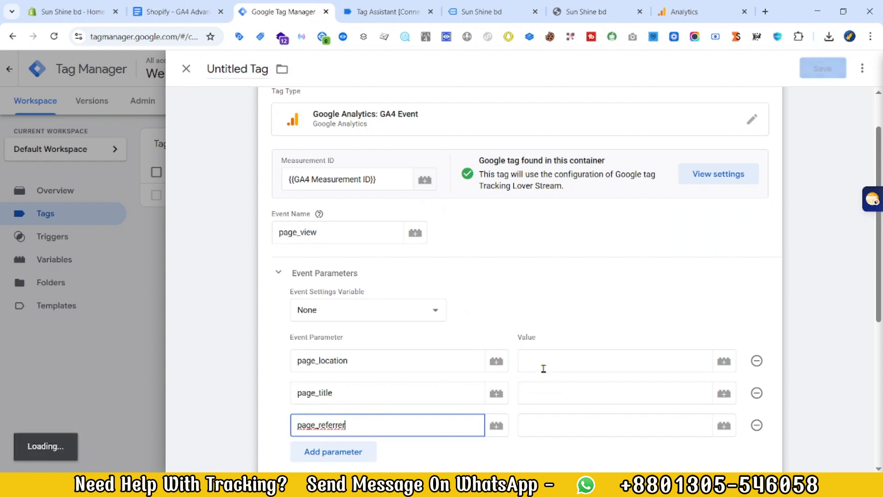
Step: Set the parameter values of page_location, page_title and page_referrer to {{C- page_location}}, {{C- page_title}} and {{C- page_referrer}}
click(541, 359)
text({{)
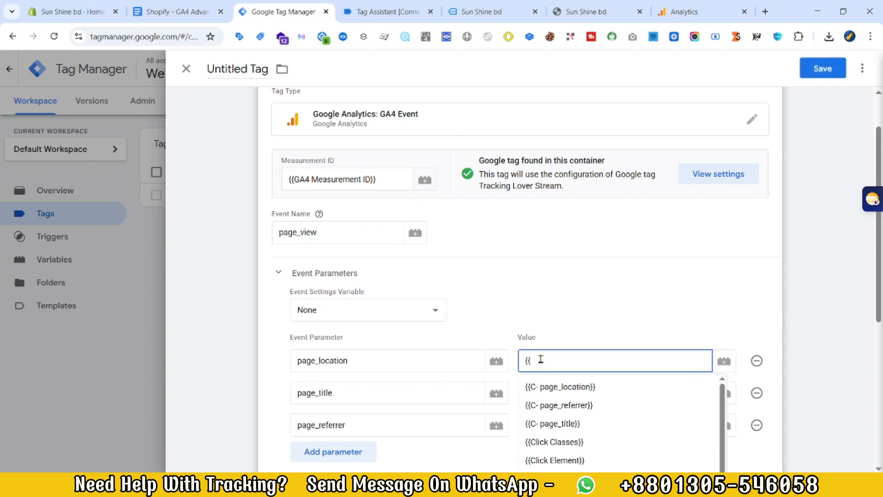
click(578, 386)
click(582, 386)
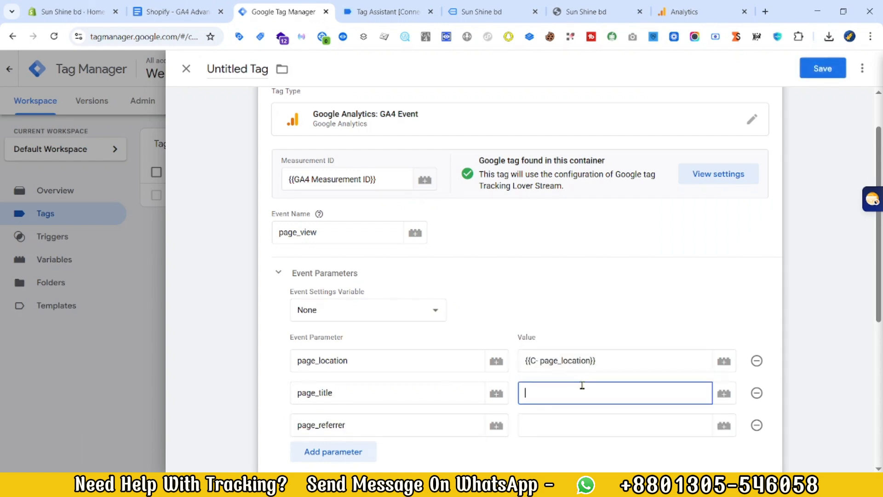
text({{)
click(587, 456)
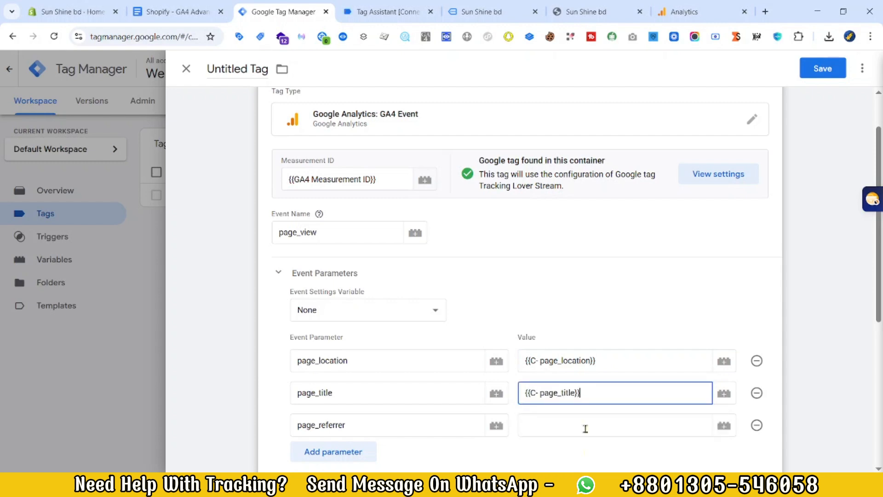
click(581, 423)
text({{re)
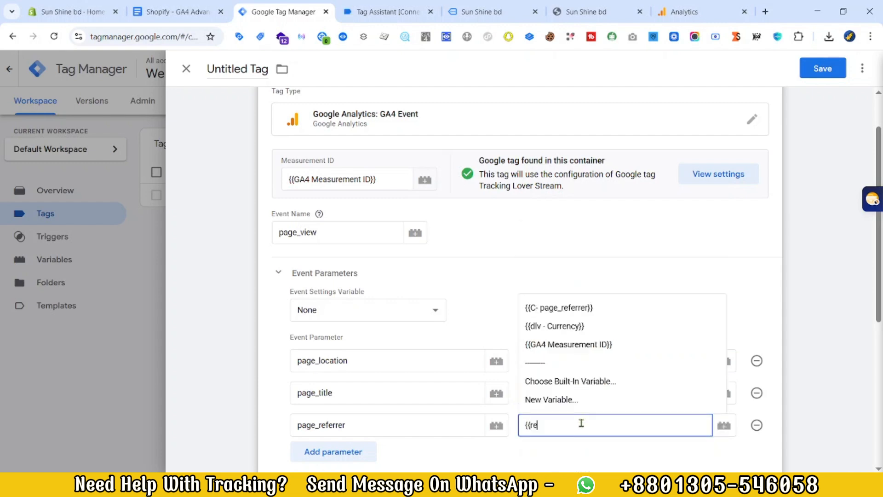
click(592, 308)
Step: Assign the Event - PageView custom event as the page_view tag's firing trigger
scroll(494, 357, down, 5)
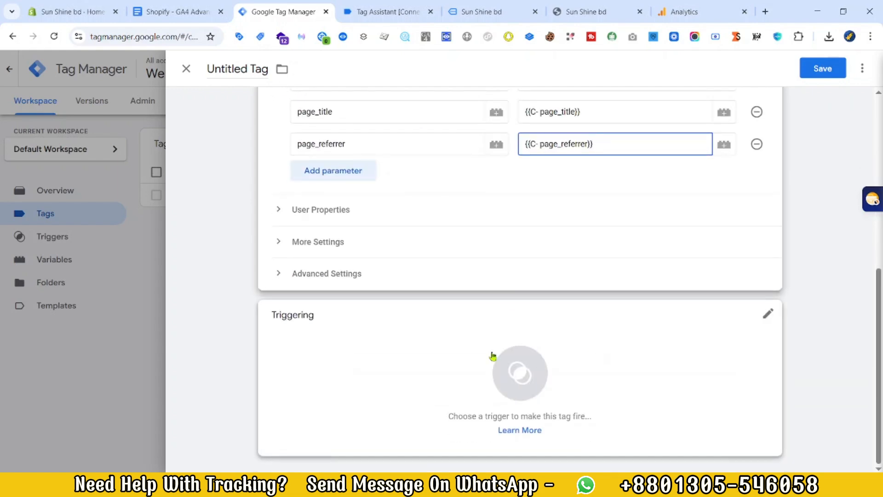
click(477, 349)
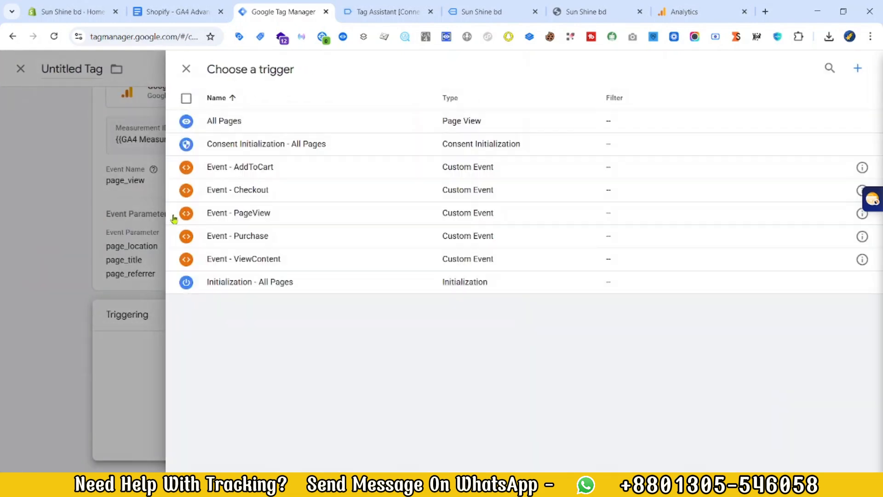
click(290, 216)
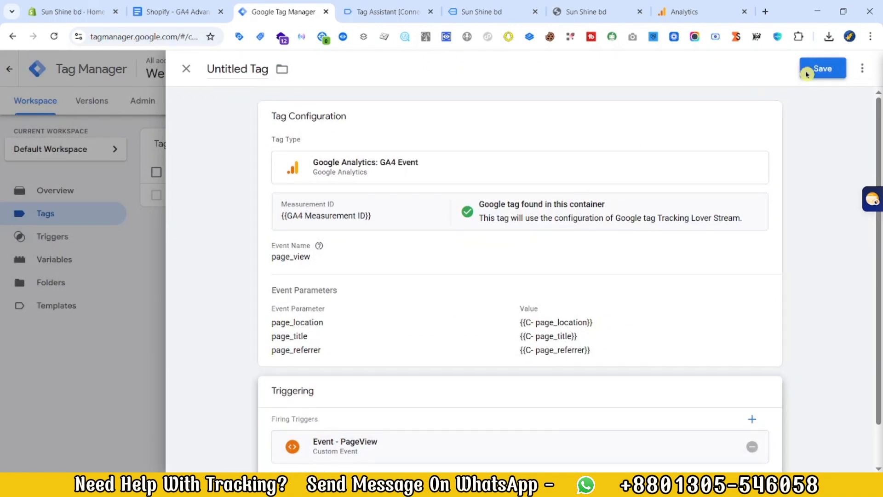
Step: Save the page_view tag under the name GA4 Event - PageView || TAG
click(807, 72)
click(485, 208)
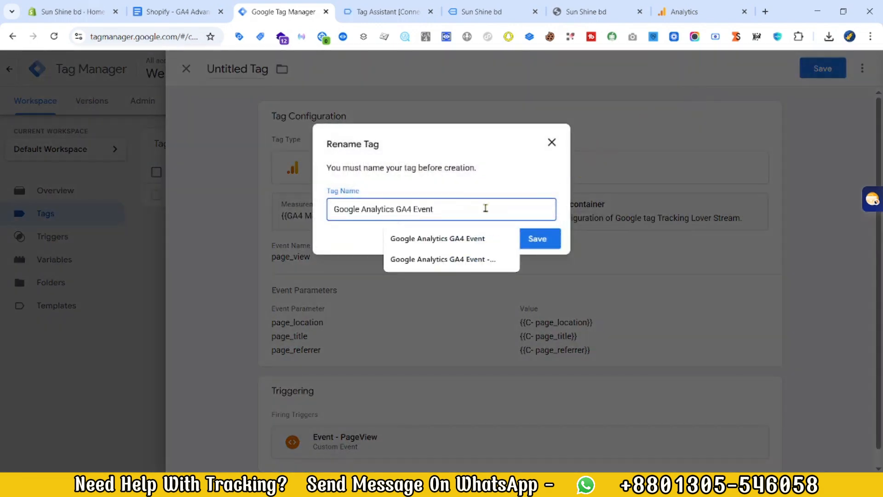
key(ctrl+a)
key(BackSpace)
text(GA)
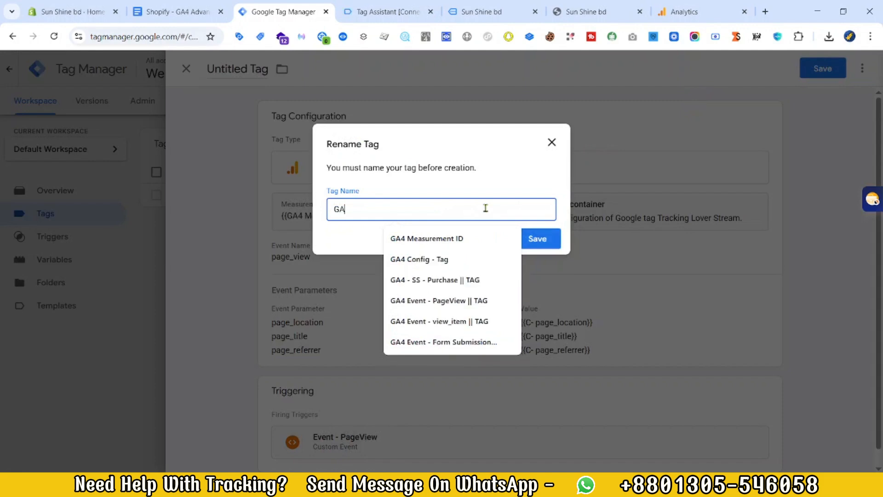
click(483, 301)
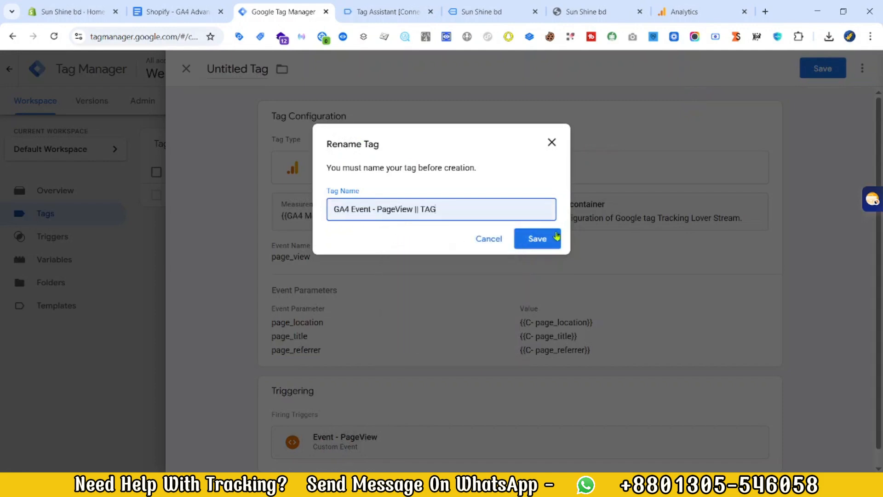
click(543, 241)
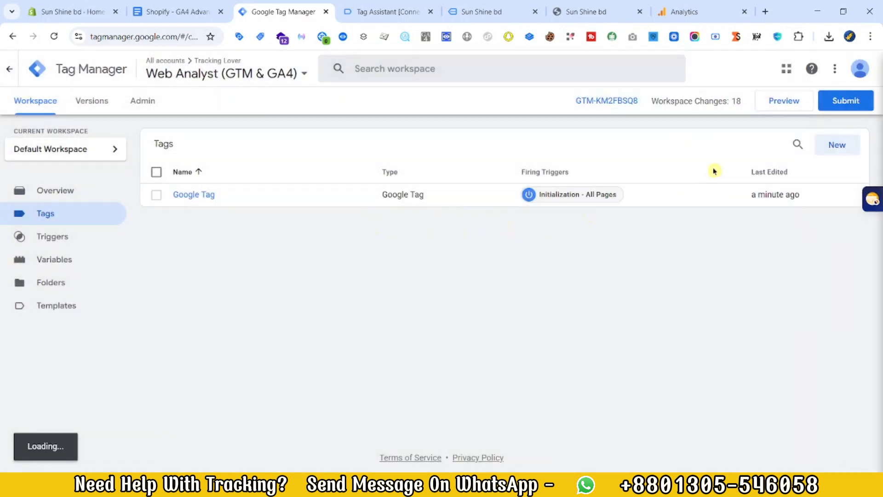
Step: Create another Google Analytics: GA4 Event tag and set its measurement ID to {{GA4 Measurement ID}}
click(837, 147)
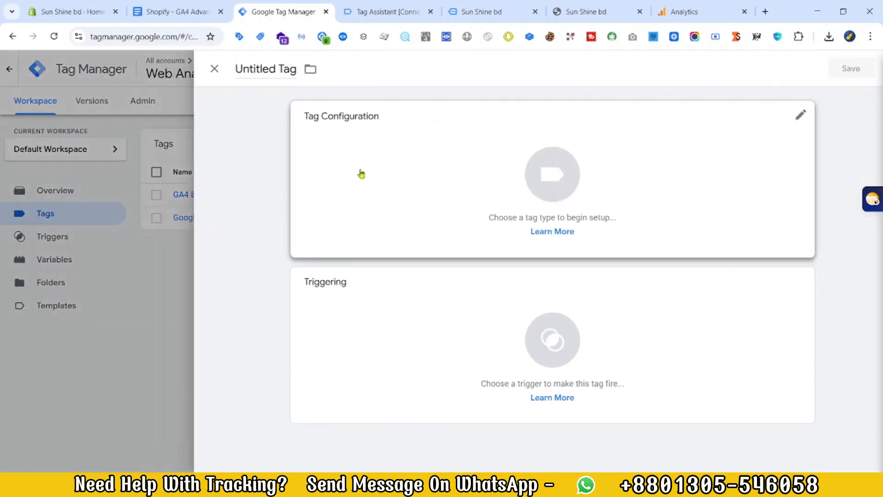
click(388, 171)
click(662, 167)
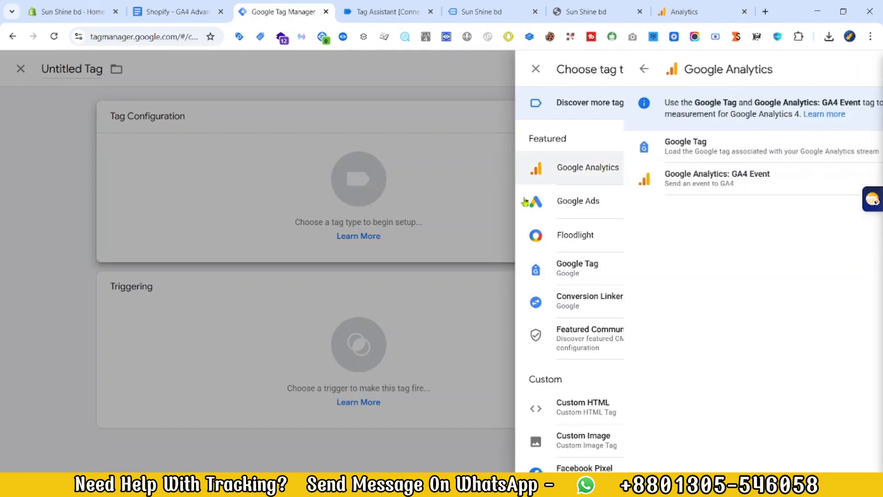
click(637, 172)
click(344, 235)
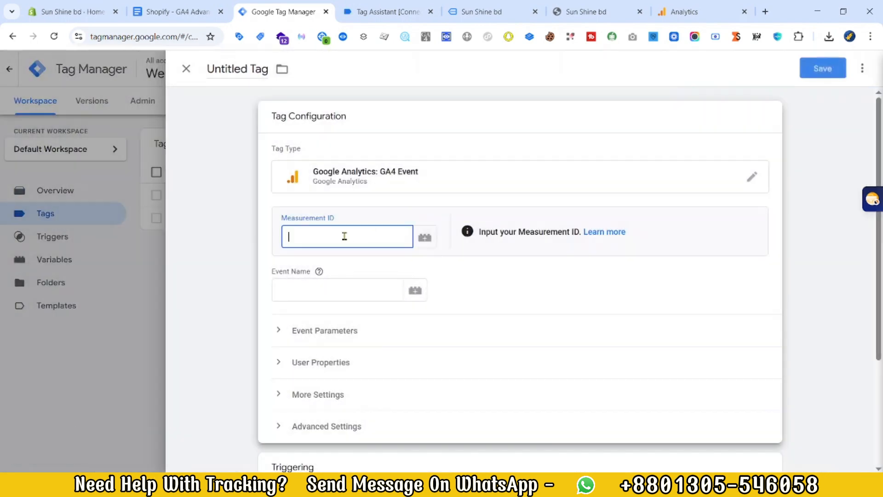
text({{me)
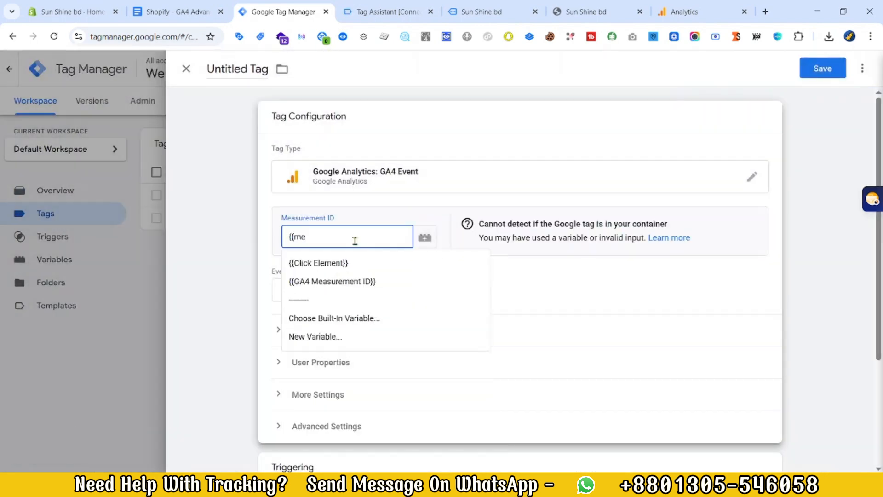
click(363, 287)
Step: Copy view_item from the Shopify - GA4 Advanced Ecommerce Tracking document and enter it as the new tag's event name
click(180, 12)
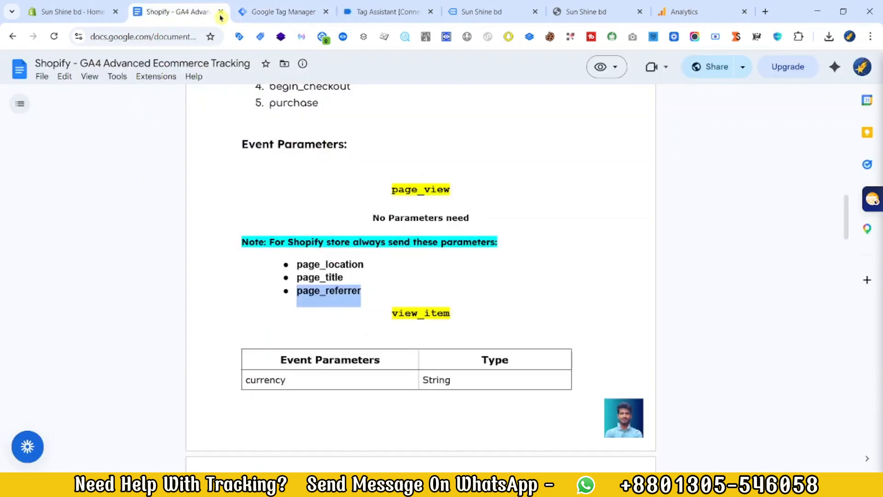
scroll(348, 205, down, 3)
double_click(405, 199)
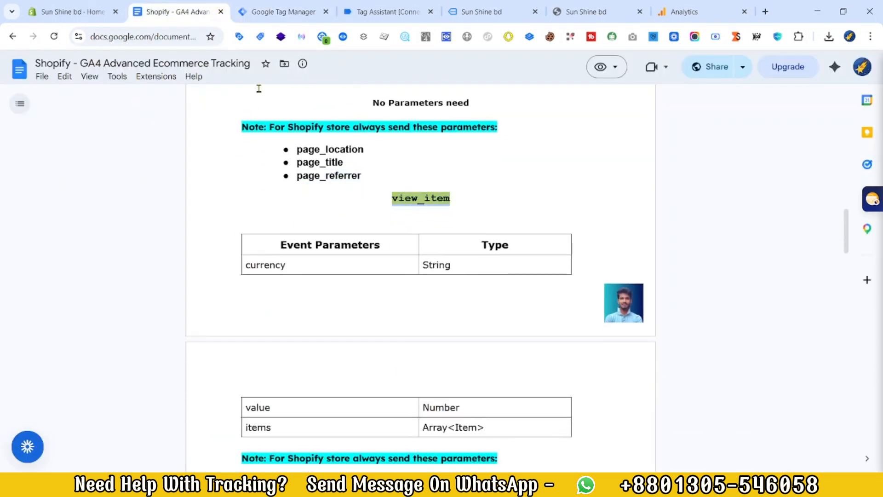
click(276, 11)
Step: Expand the view_item tag's event parameters and add three empty parameter rows
click(295, 331)
scroll(306, 394, down, 3)
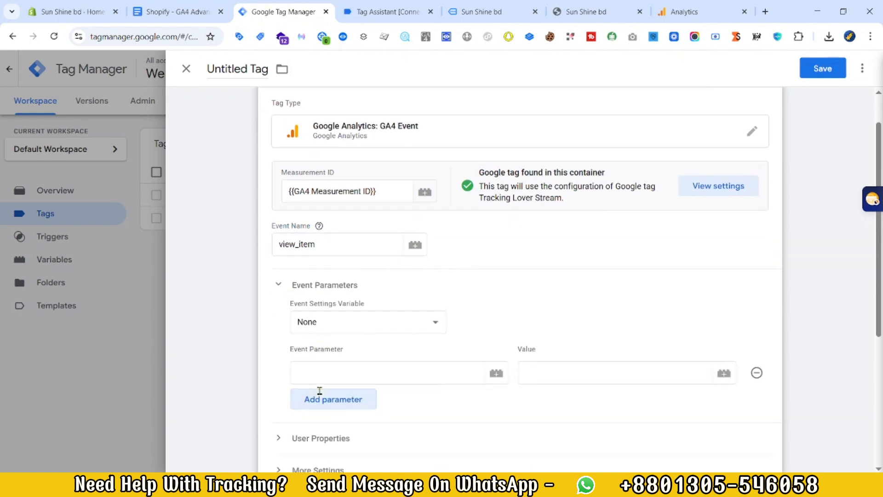
click(329, 329)
click(327, 361)
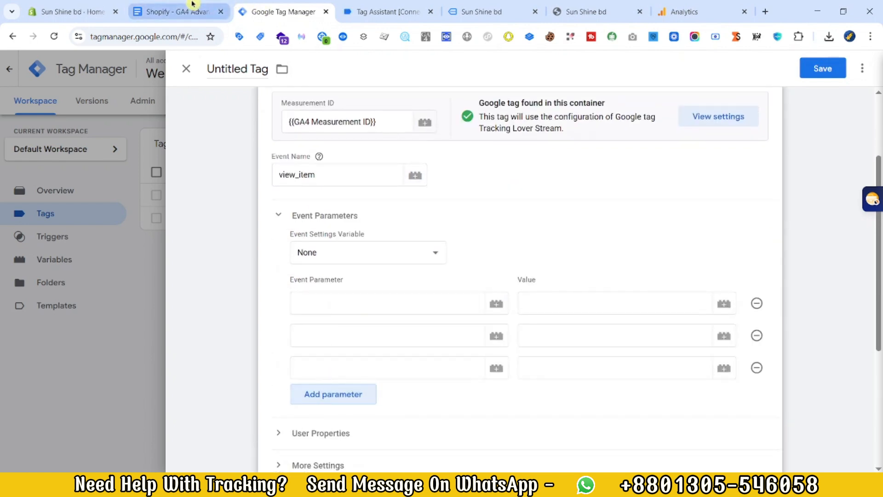
Step: Name the first view_item event parameter page_location, copied from the tracking document's view_item section
click(170, 12)
scroll(365, 309, down, 2)
scroll(328, 198, down, 4)
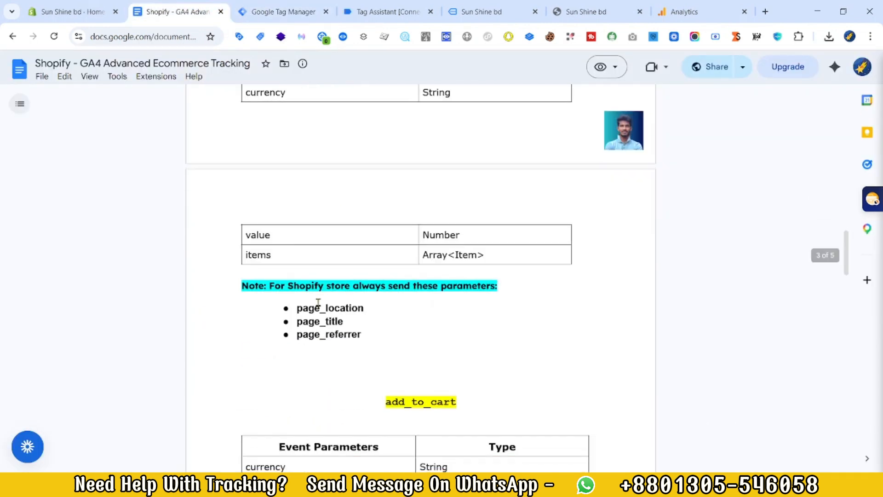
scroll(310, 306, up, 6)
scroll(319, 306, down, 4)
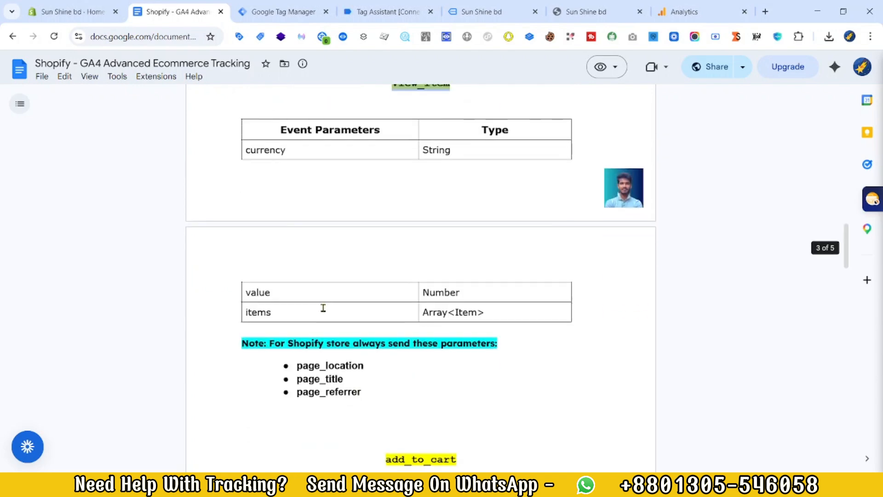
double_click(318, 368)
key(ctrl+Tab)
key(ctrl+shift+Tab)
Step: Copy page_title and page_referrer from the tracking document as the names of the view_item tag's second and third parameters
double_click(325, 379)
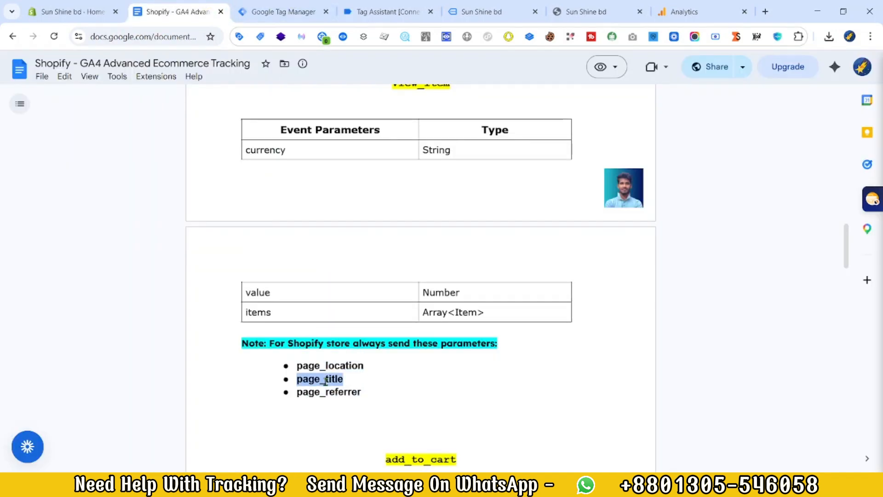
key(ctrl+Tab)
key(ctrl+v)
key(ctrl+shift+Tab)
double_click(329, 392)
key(ctrl+c)
key(ctrl+Tab)
click(369, 361)
key(ctrl+v)
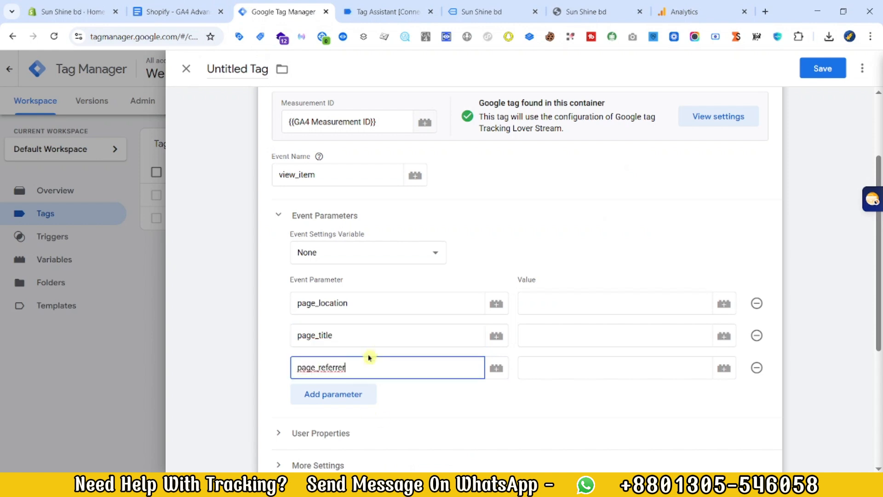
Step: Add five more empty event parameter rows below page_referrer
click(367, 394)
click(363, 427)
scroll(361, 437, down, 3)
click(365, 343)
click(363, 375)
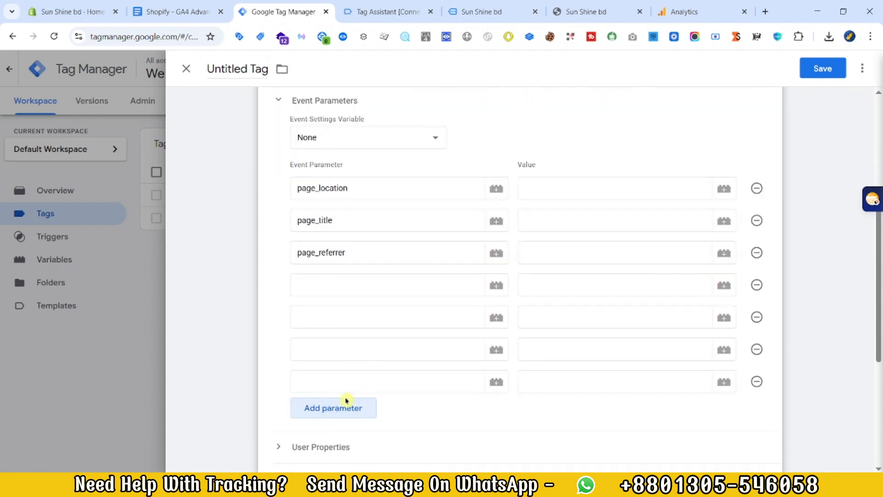
click(361, 406)
Step: Copy currency from the view_item table in the tracking document and enter it as the fourth event parameter's name
click(198, 4)
scroll(270, 283, up, 3)
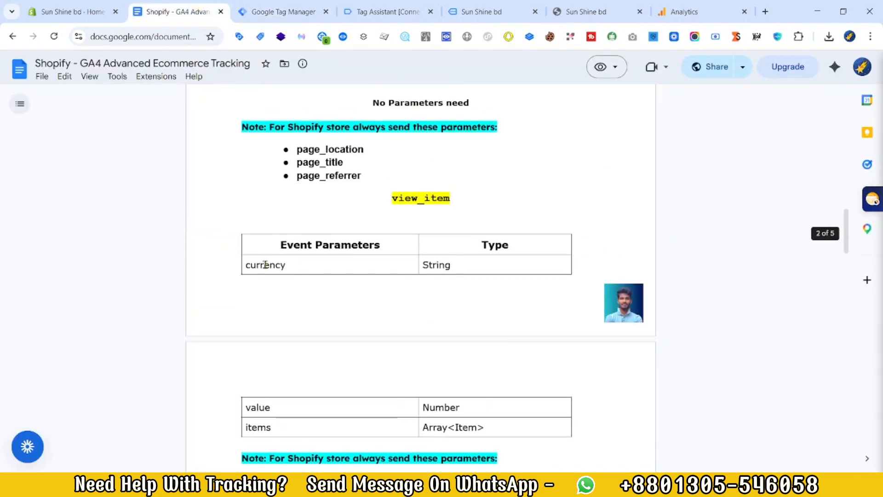
double_click(266, 264)
key(ctrl+c)
click(276, 11)
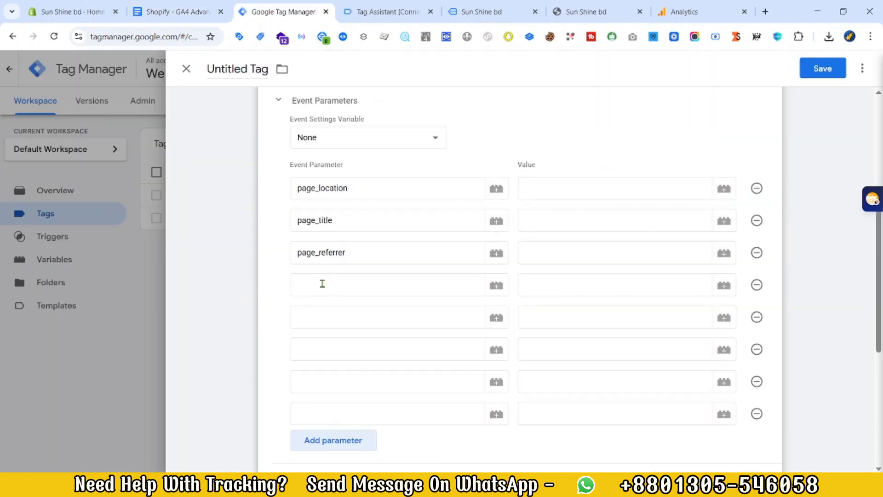
click(321, 282)
key(ctrl+v)
Step: Name the fifth and sixth event parameters value and items, copied from the tracking document, and remove the two leftover empty rows
click(184, 4)
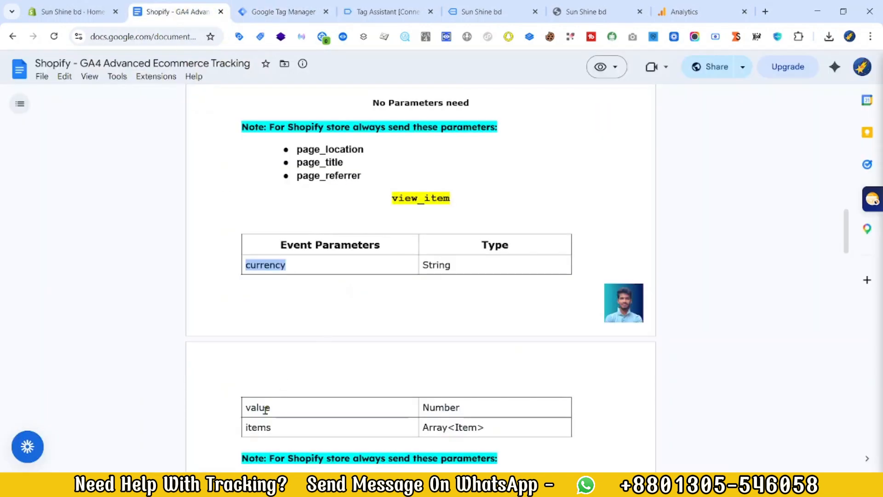
click(258, 12)
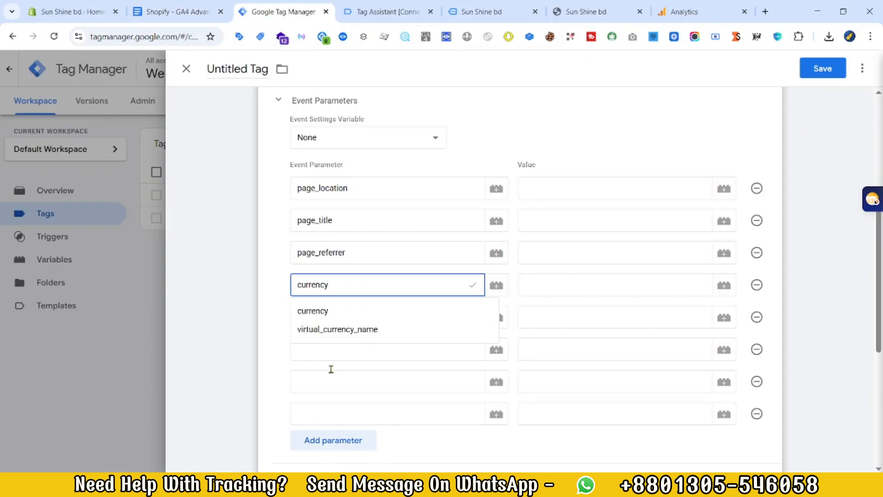
click(327, 317)
key(ctrl+v)
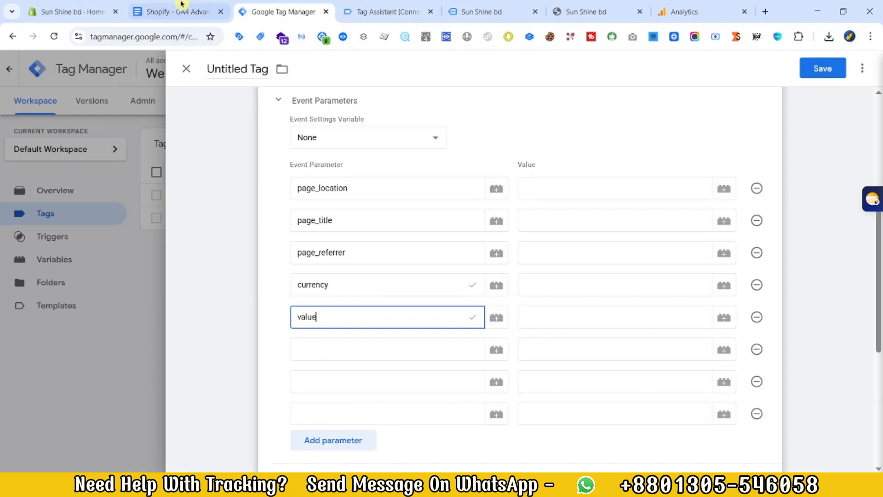
click(183, 9)
scroll(291, 421, down, 3)
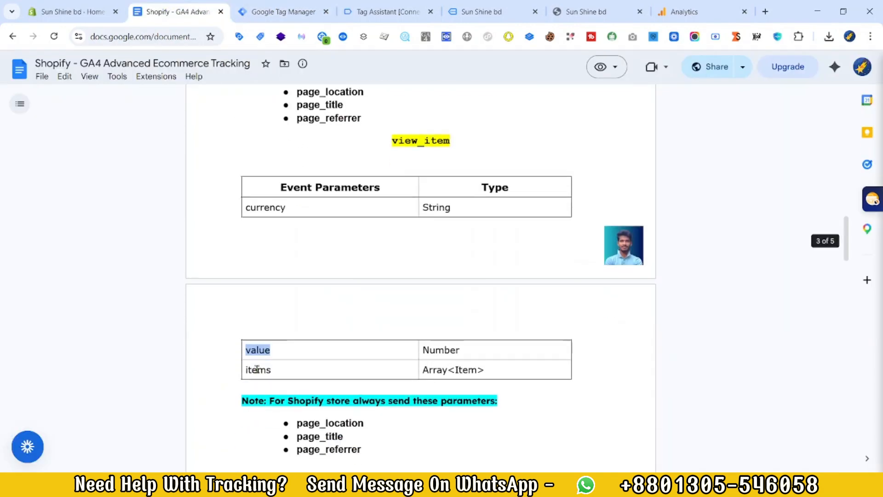
click(279, 22)
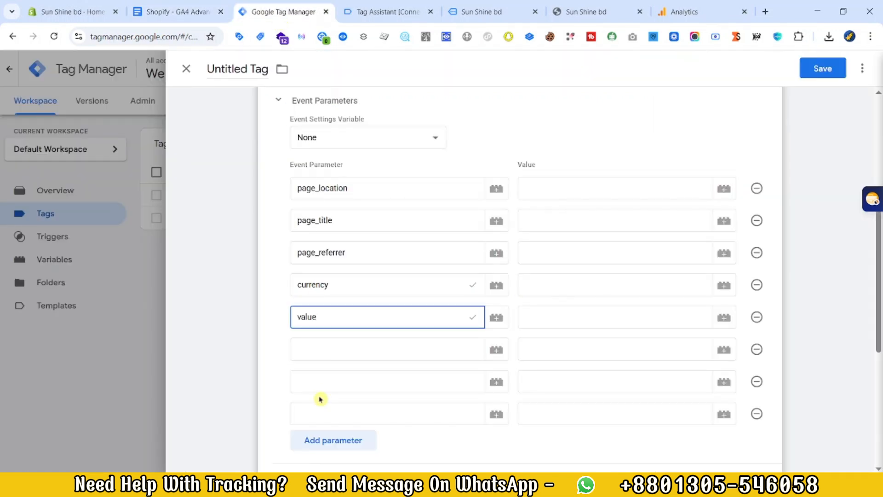
click(334, 348)
click(756, 382)
click(757, 382)
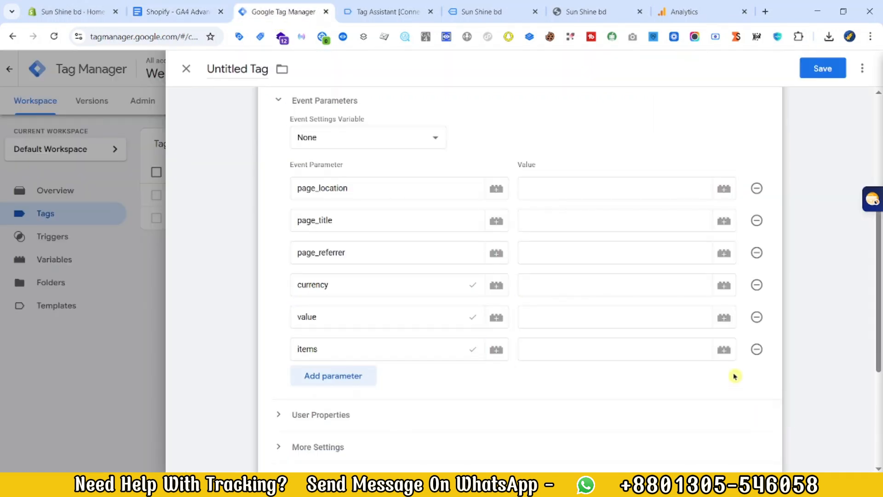
Step: Set the view_item tag's page_location, page_title and page_referrer values to {{C- page_location}}, {{C- page_title}} and {{C- page_referrer}}
click(537, 187)
text({{)
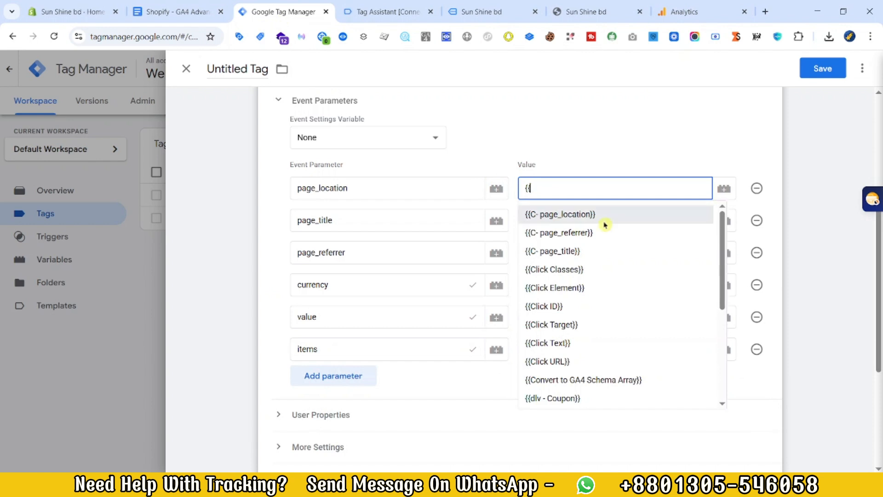
click(552, 215)
click(609, 221)
text({{)
click(598, 283)
click(562, 253)
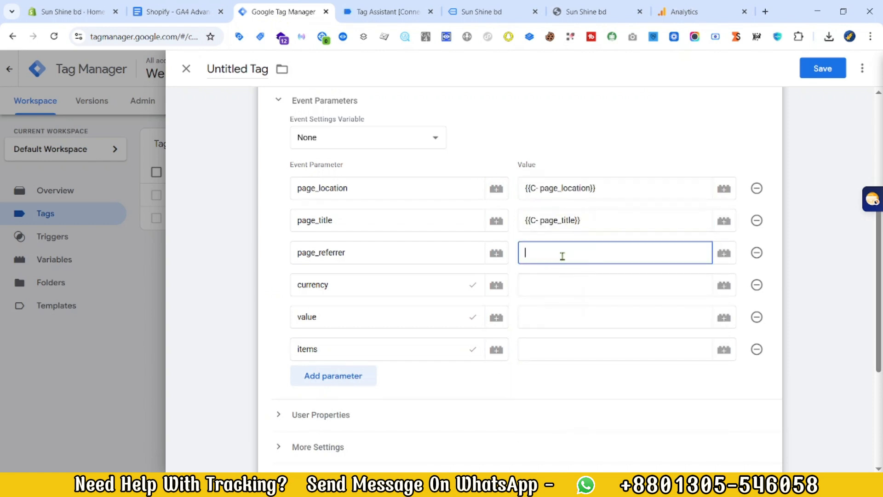
text({{re)
click(559, 278)
Step: Set the currency, value and items parameters to {{dlv - Currency}}, {{dlv - Value}} and {{dlv - Items}}
click(556, 284)
text({{dur)
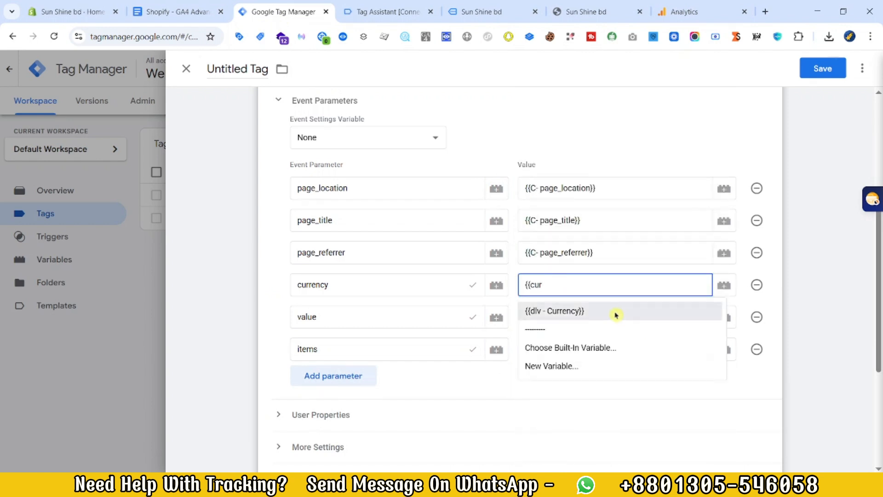
click(615, 313)
click(570, 313)
text({{va)
click(581, 343)
click(575, 344)
text({{ite)
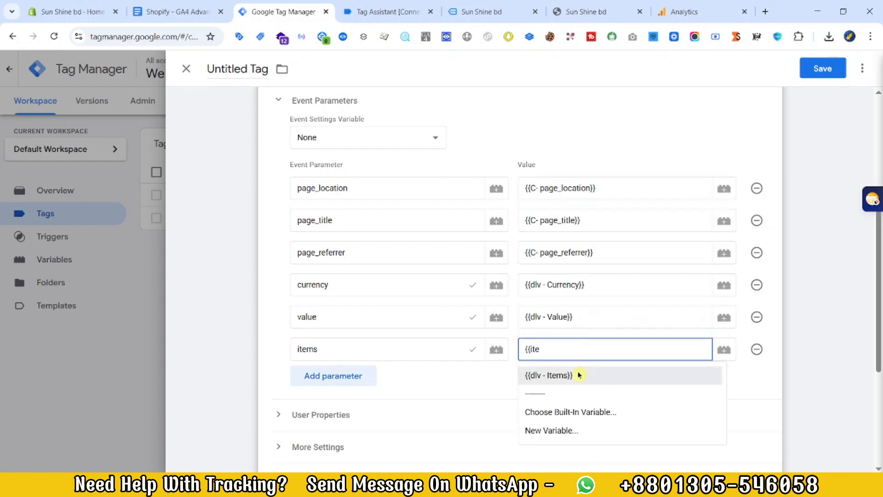
click(578, 373)
Step: Assign the Event - ViewContent trigger and save the tag as GA4 Event - view_item || TAG
scroll(529, 371, down, 5)
click(489, 366)
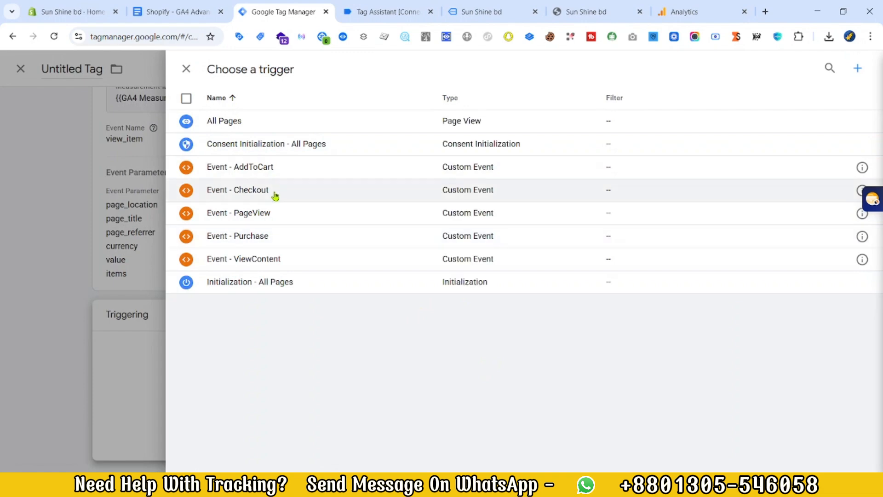
click(276, 258)
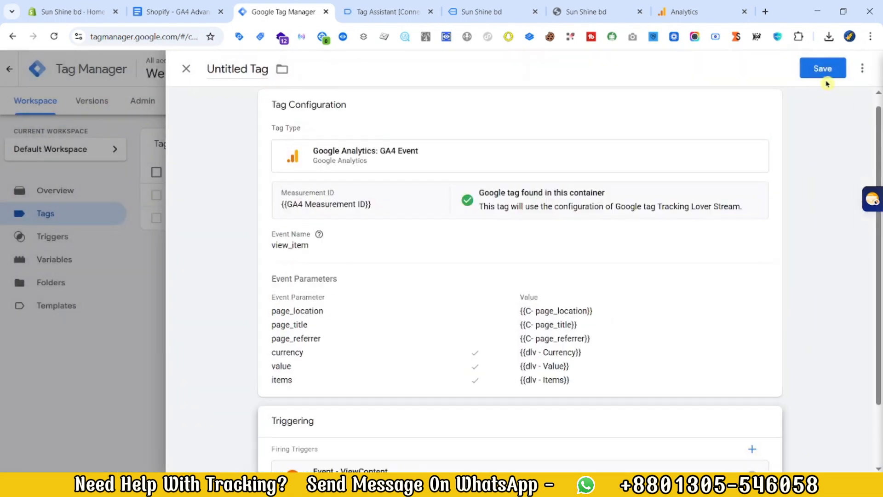
click(823, 73)
text(GA4 Event - view_item || TAG)
click(456, 322)
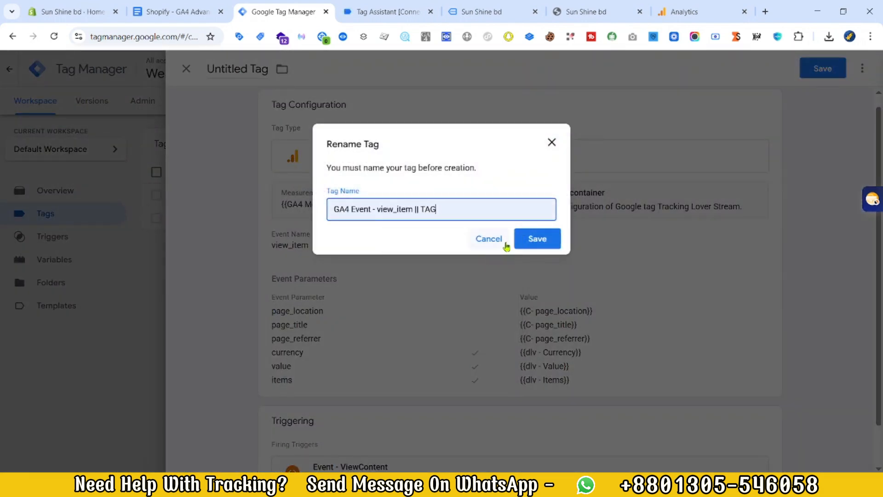
click(537, 239)
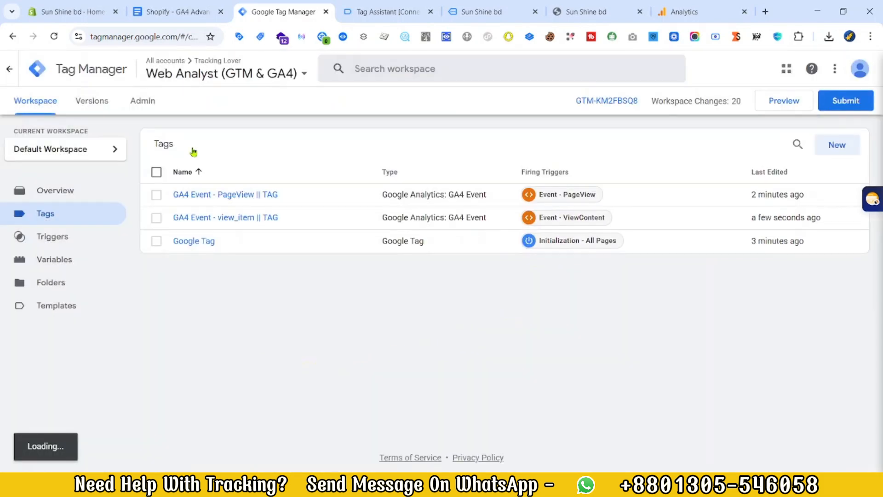
Step: Check the add_to_cart parameters in the tracking document and duplicate the GA4 Event - view_item || TAG tag
click(196, 10)
scroll(345, 321, down, 4)
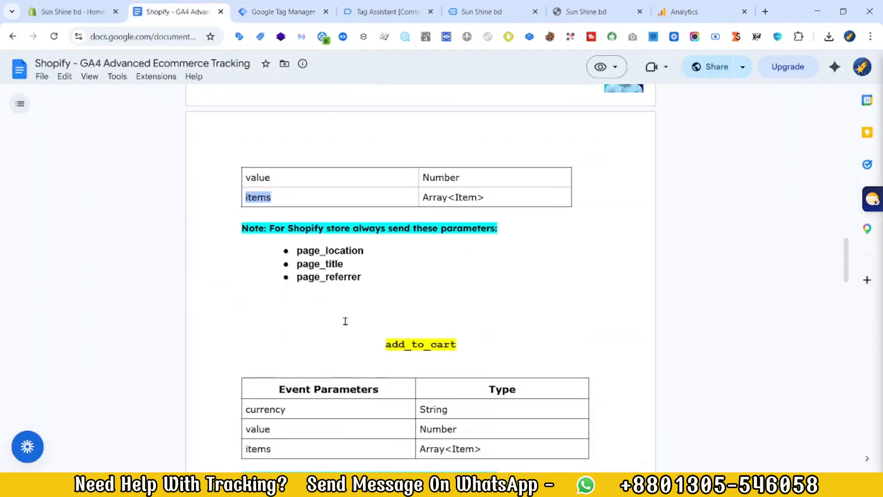
scroll(345, 321, down, 1)
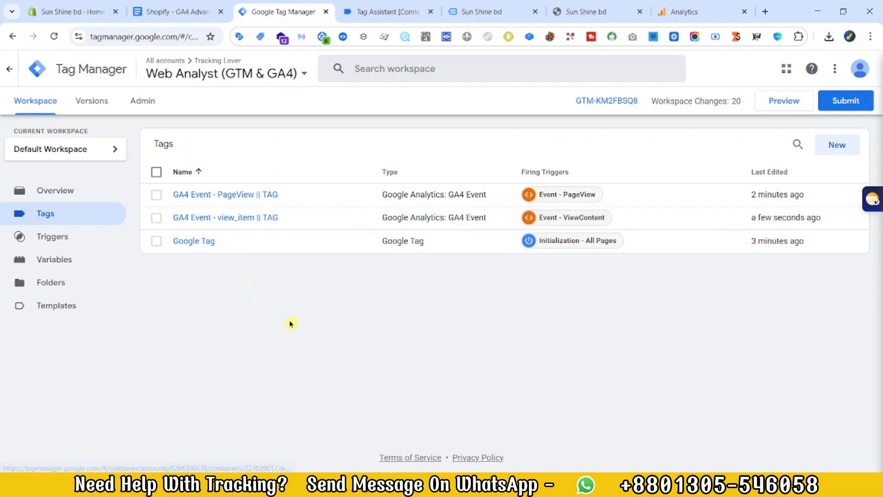
click(228, 218)
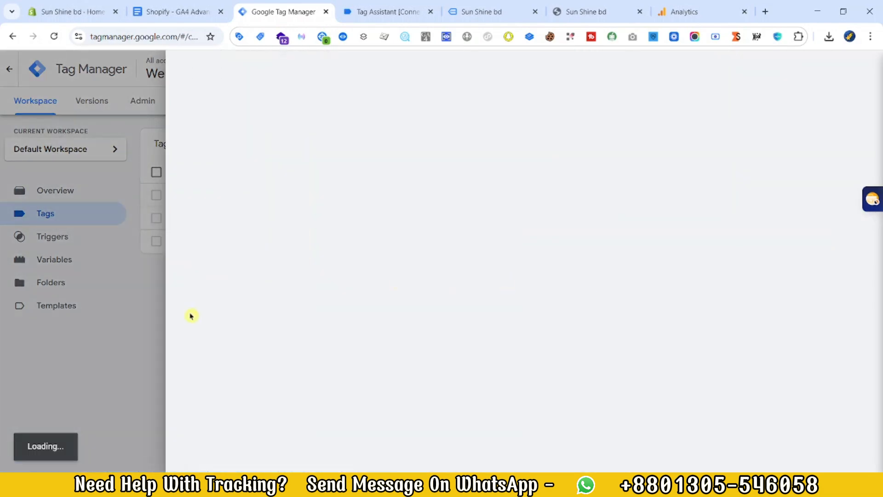
click(863, 68)
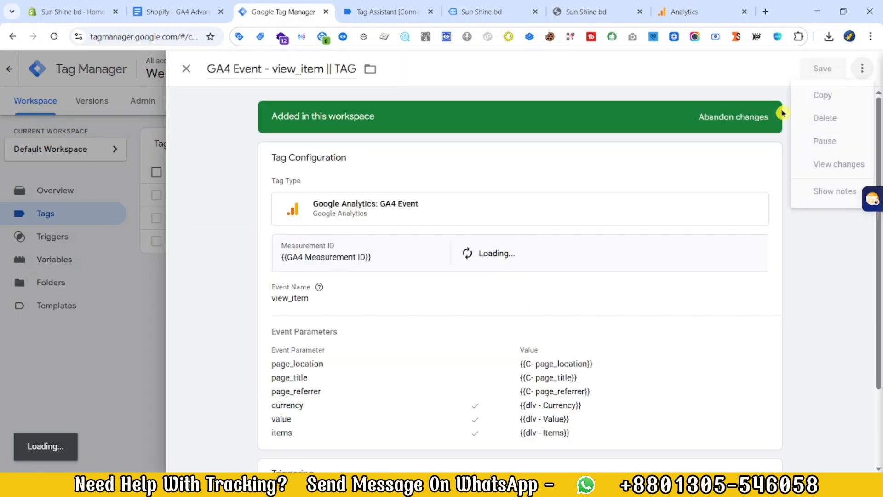
click(838, 96)
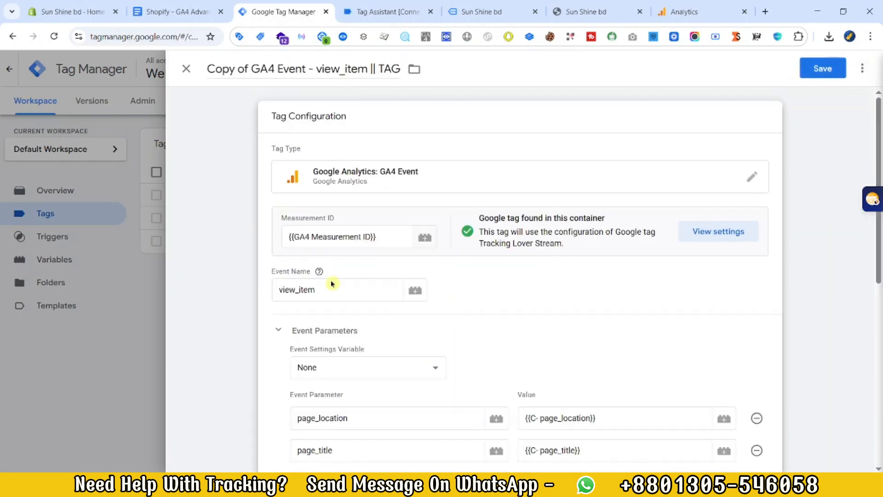
Step: Copy add_to_cart from the tracking document and use it as the duplicated tag's event name
click(177, 11)
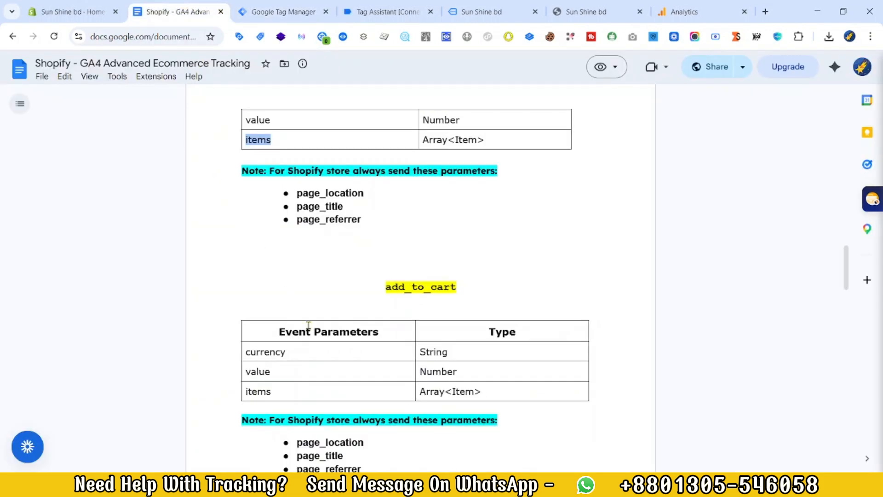
scroll(308, 325, down, 3)
double_click(414, 173)
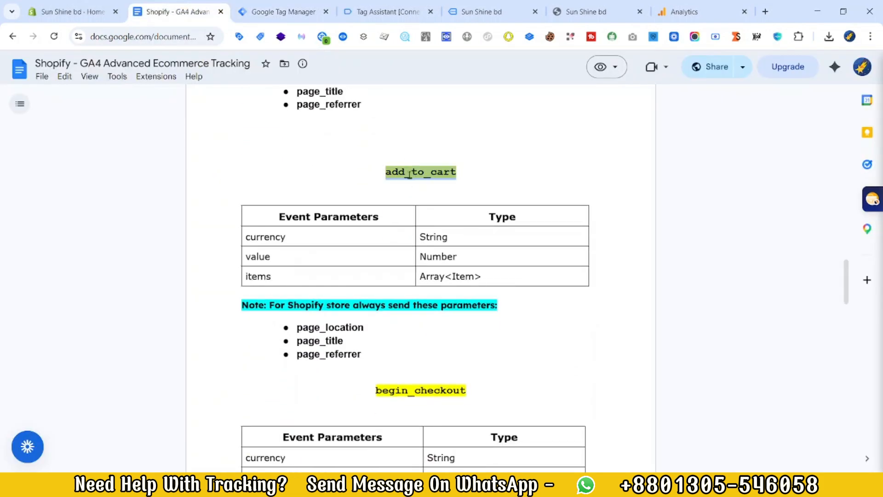
click(276, 12)
double_click(301, 291)
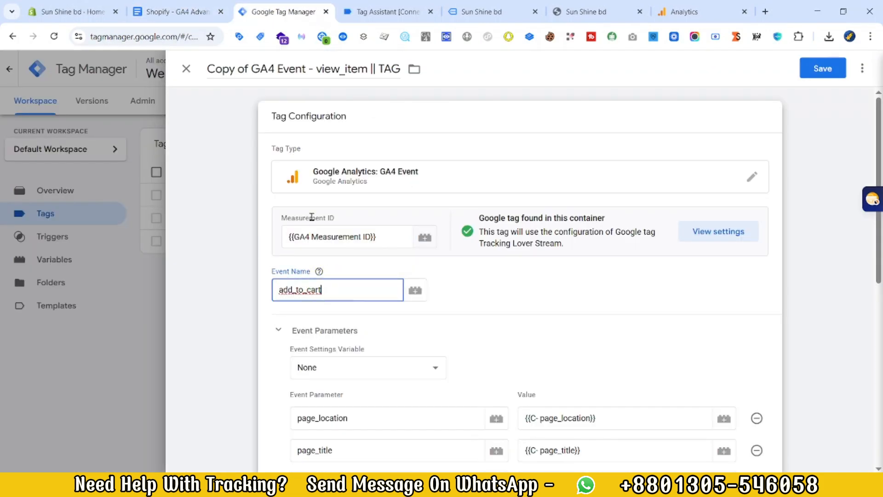
Step: Rename the duplicated tag to GA4 Event - AddToCart || TAG
click(254, 69)
key(BackSpace)
key(BackSpace)
key(BackSpace)
key(BackSpace)
key(BackSpace)
key(BackSpace)
key(BackSpace)
key(BackSpace)
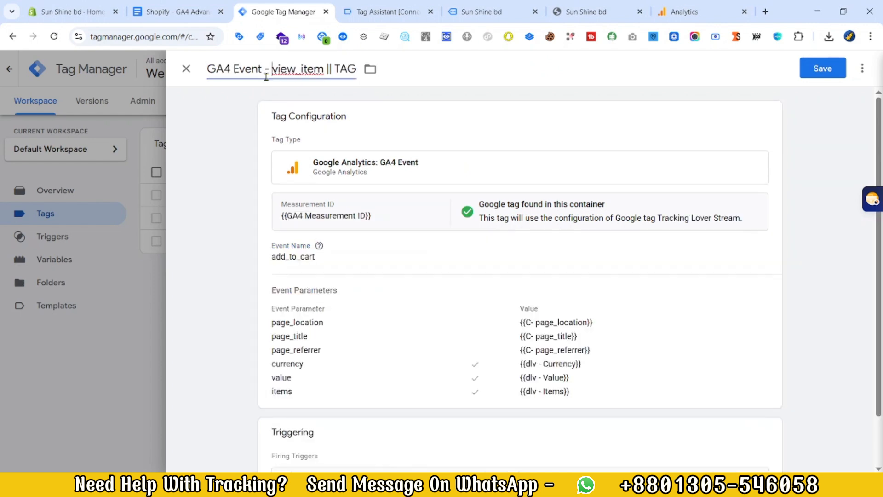
key(ctrl+Delete)
text(AddToCart)
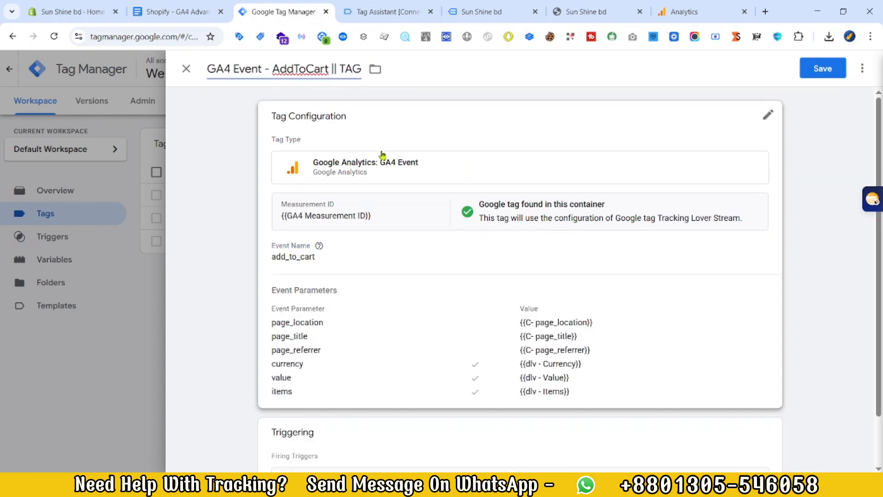
Step: Replace the tag's ViewContent trigger with Event - AddToCart and save the tag
scroll(460, 322, down, 1)
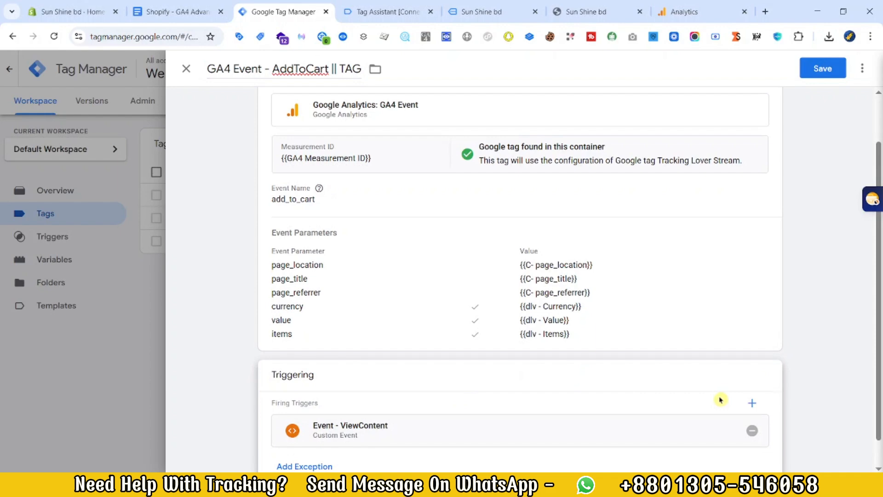
click(748, 424)
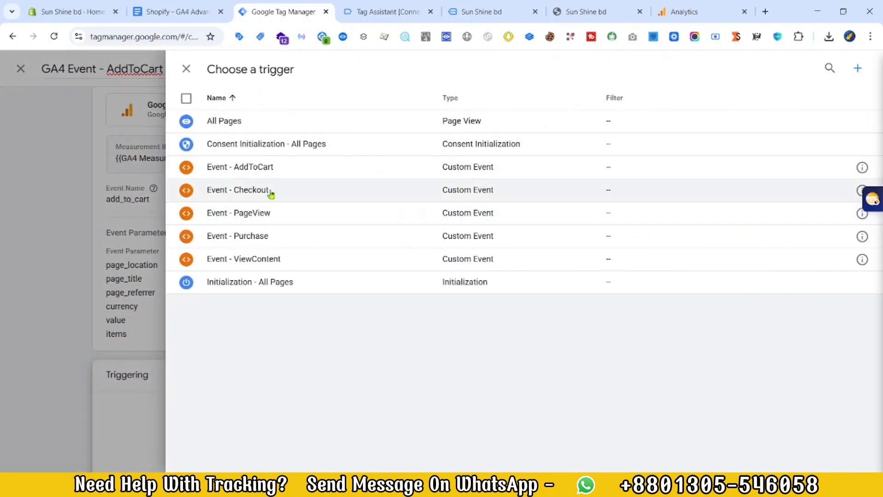
click(280, 169)
click(815, 67)
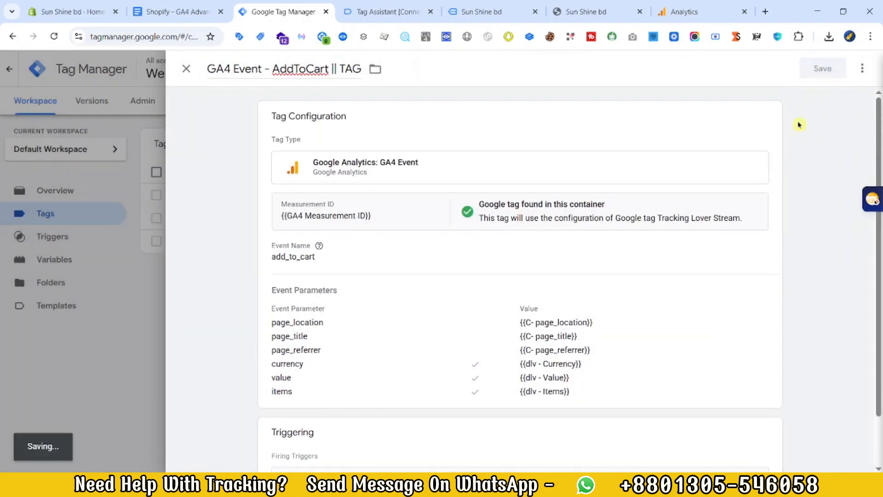
Step: Check the begin_checkout parameters in the tracking document and duplicate the GA4 Event - AddToCart || TAG tag
click(175, 12)
scroll(403, 254, down, 4)
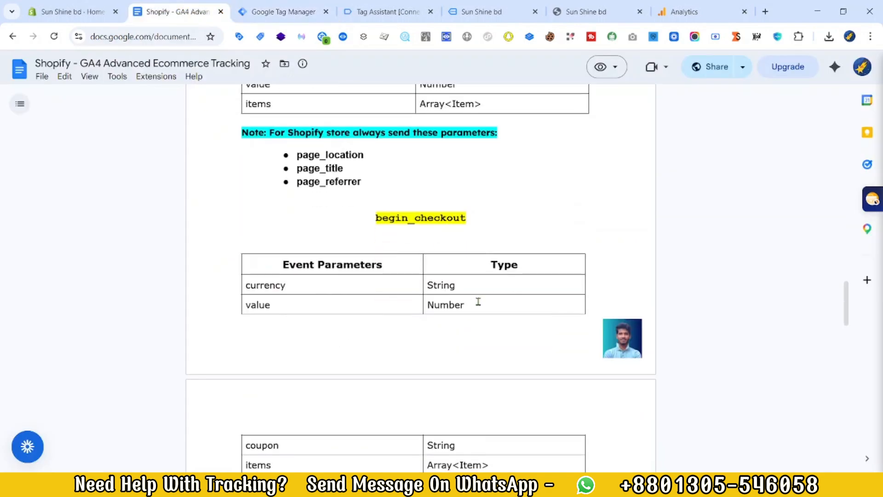
scroll(460, 294, down, 3)
click(258, 12)
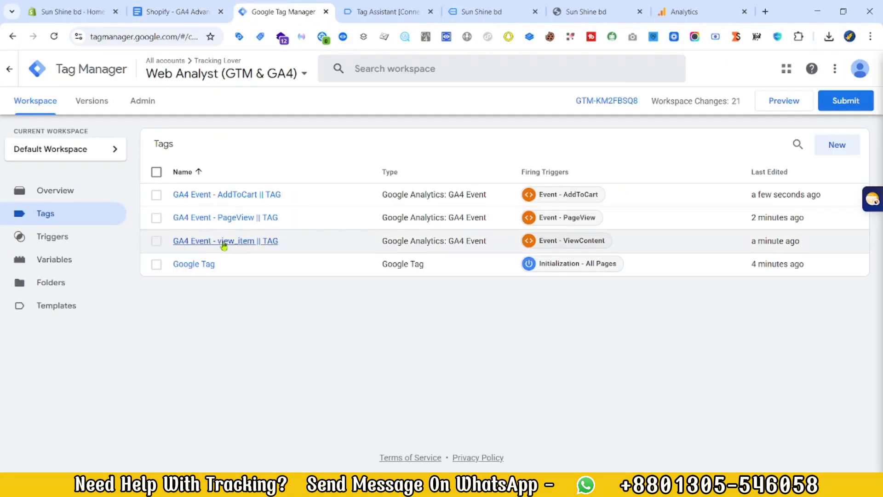
click(270, 193)
click(862, 68)
click(823, 92)
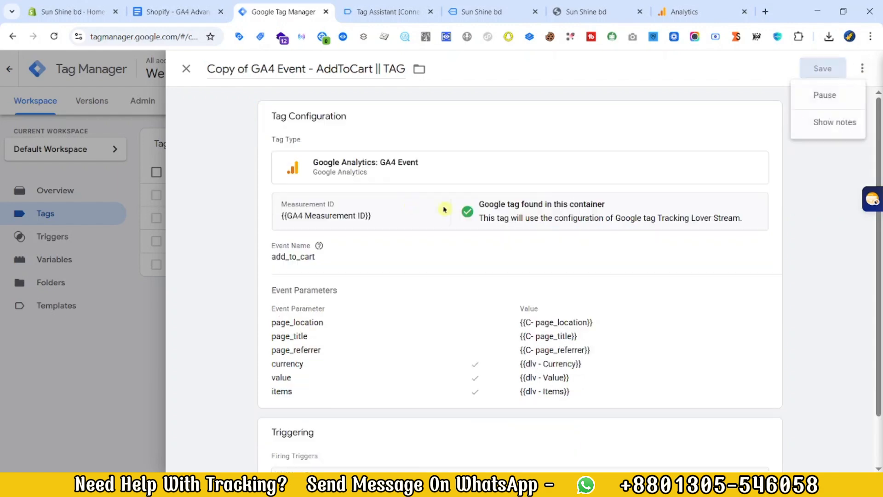
Step: Replace the copied AddToCart tag's event name with begin_checkout, copied from the tracking document
click(444, 209)
scroll(343, 205, down, 2)
click(173, 6)
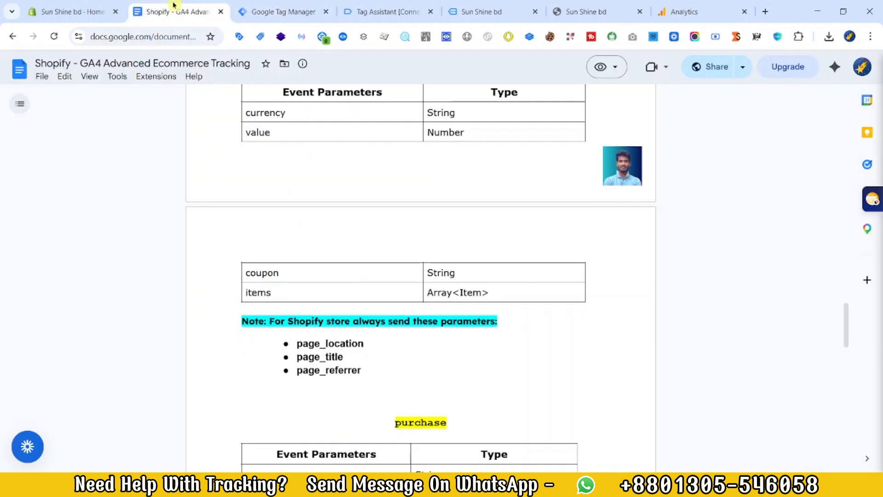
scroll(394, 412, up, 4)
double_click(415, 216)
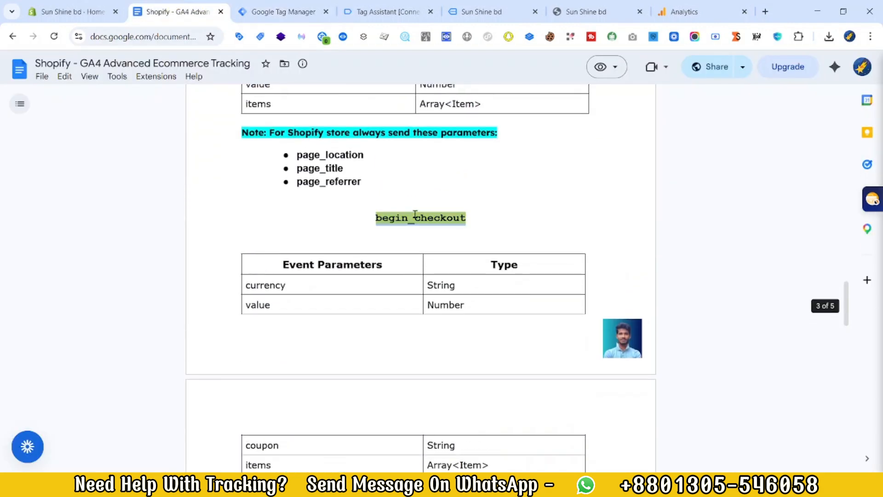
click(270, 6)
scroll(382, 228, up, 2)
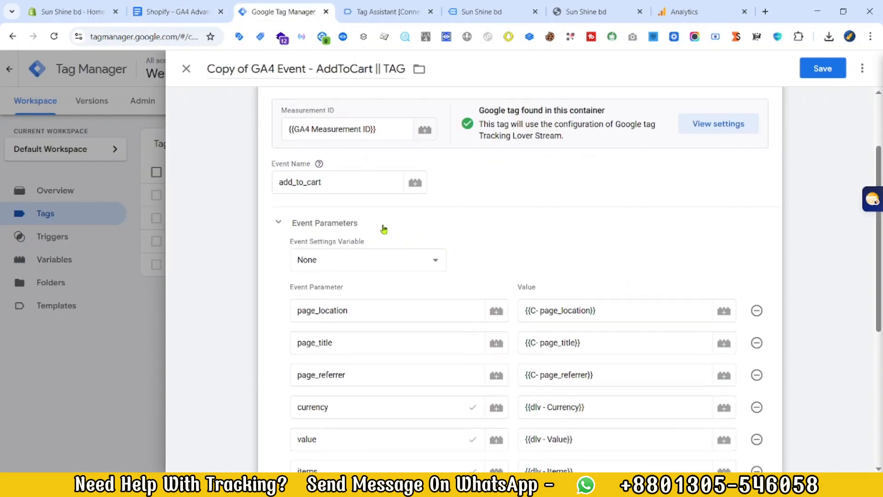
double_click(327, 234)
Step: Replace the begin_checkout tag's AddToCart trigger with Event - Checkout
scroll(473, 311, down, 4)
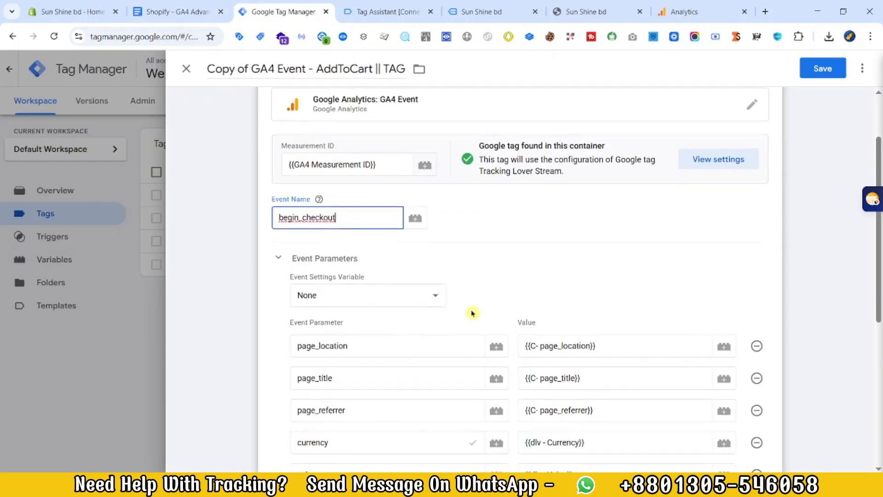
scroll(503, 322, up, 1)
scroll(503, 316, down, 4)
click(416, 383)
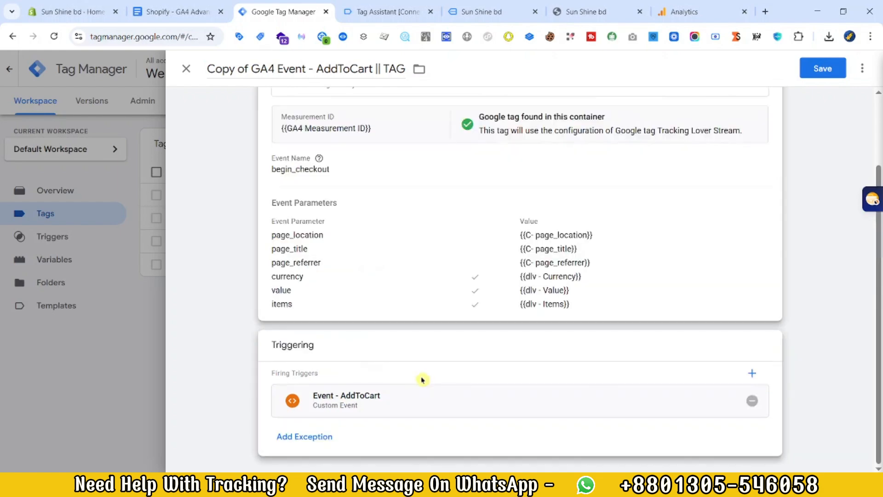
click(750, 401)
click(517, 407)
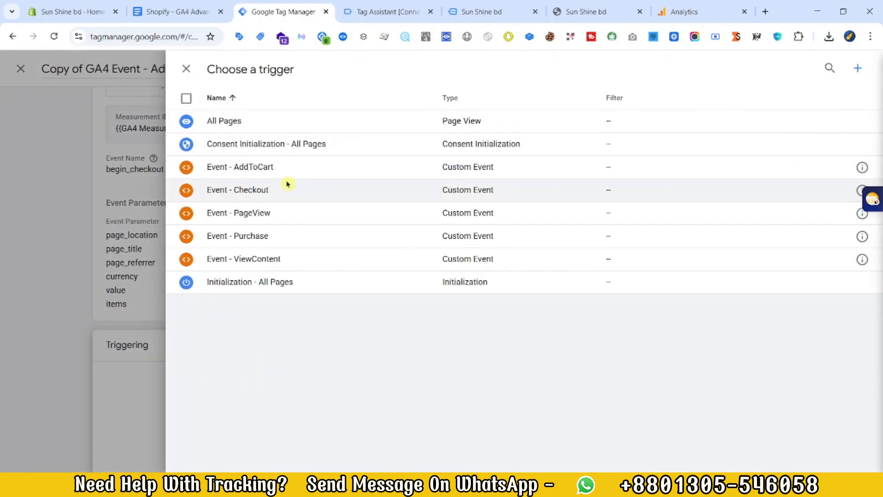
click(288, 185)
Step: Rename the begin_checkout tag to GA4 Event - Checkout || TAG and save it
click(253, 68)
key(ctrl+BackSpace)
key(ctrl+BackSpace)
key(ctrl+Right)
key(ctrl+Right)
key(ctrl+Right)
key(ctrl+Right)
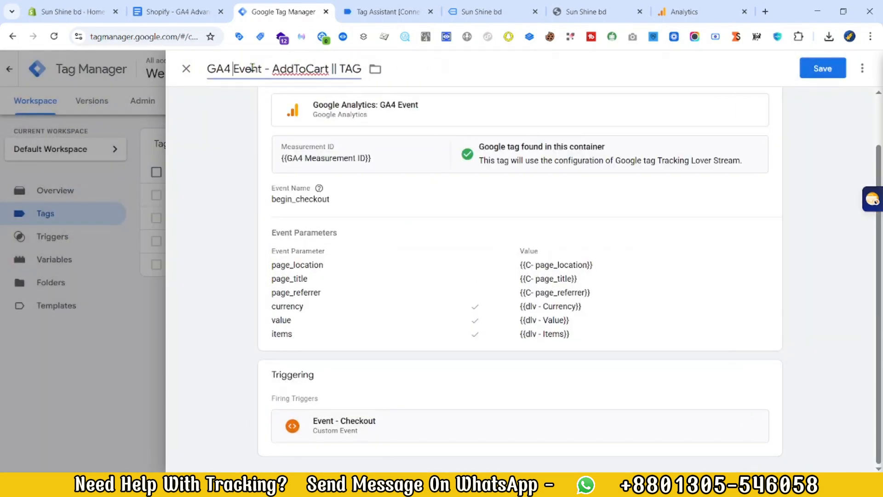
key(ctrl+BackSpace)
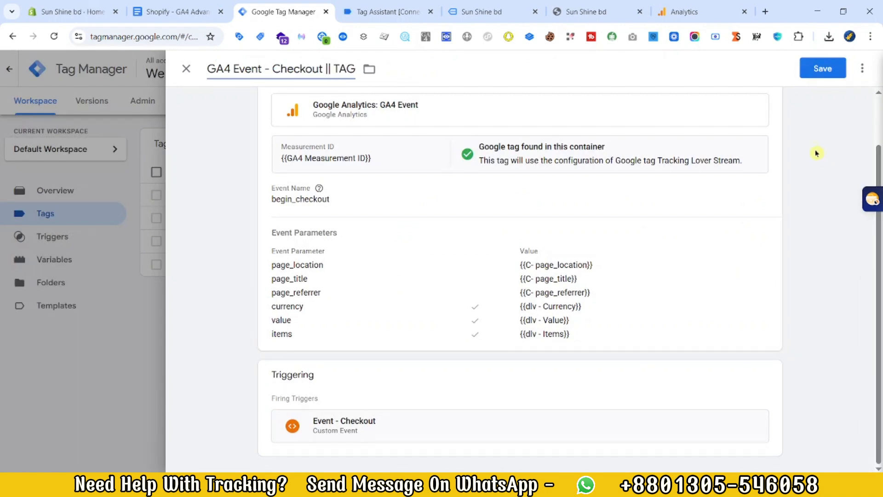
click(820, 79)
Step: Check the purchase parameters in the tracking document and duplicate the GA4 Event - Checkout || TAG tag
click(184, 12)
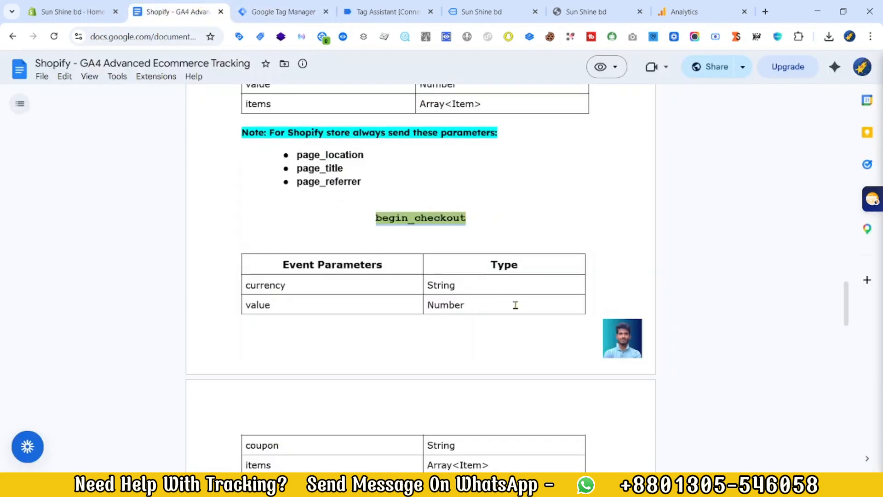
scroll(483, 302, down, 4)
click(284, 12)
click(243, 218)
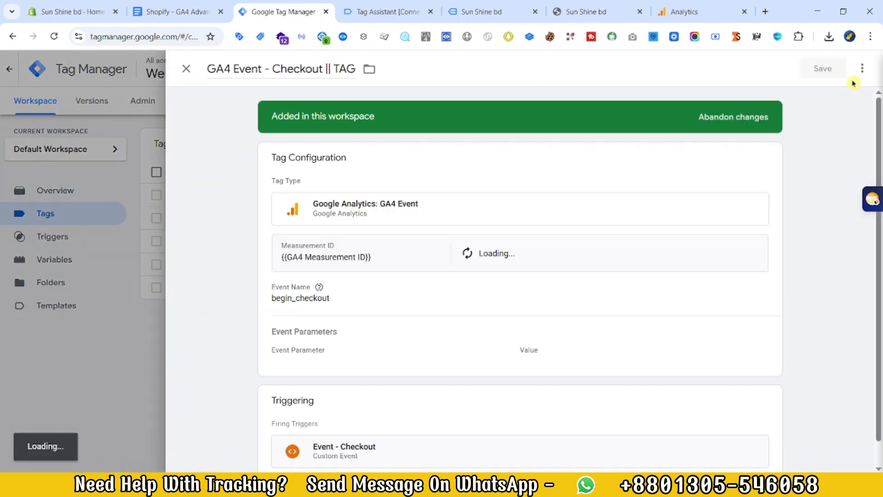
click(862, 69)
click(824, 95)
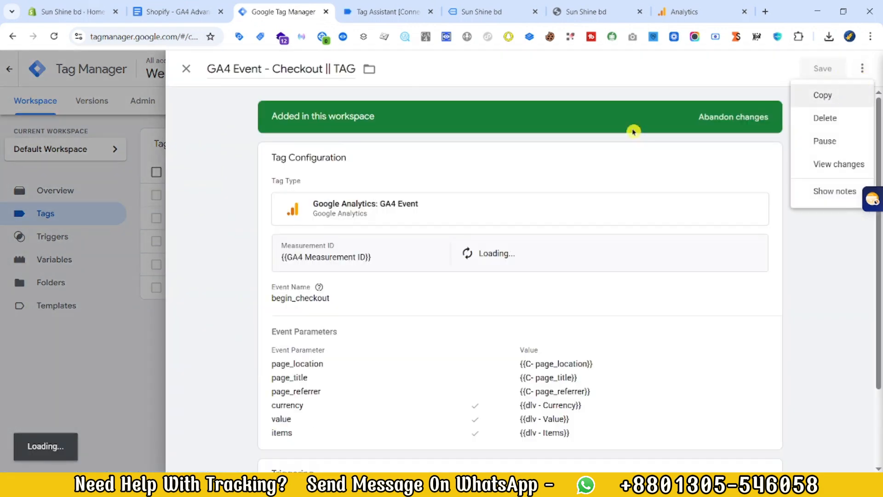
Step: Replace the copied Checkout tag's event name with purchase, copied from the tracking document
click(175, 12)
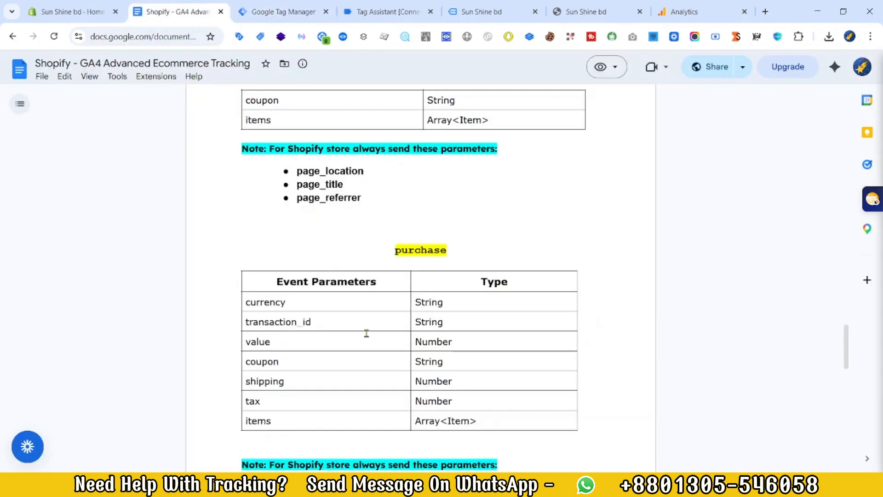
double_click(412, 249)
key(ctrl+c)
click(283, 11)
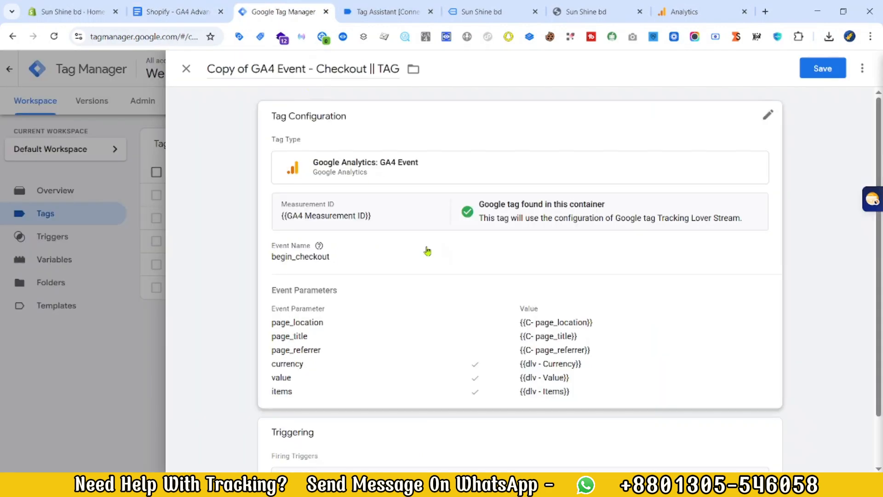
click(387, 265)
double_click(326, 288)
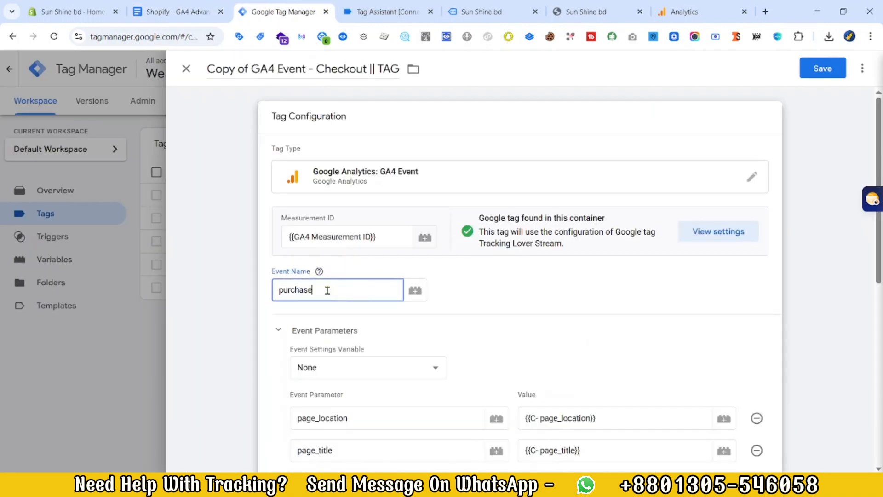
Step: Add three empty event parameter rows below items in the copied tag, checking the purchase parameters in the tracking document
scroll(327, 290, down, 5)
click(308, 375)
click(327, 405)
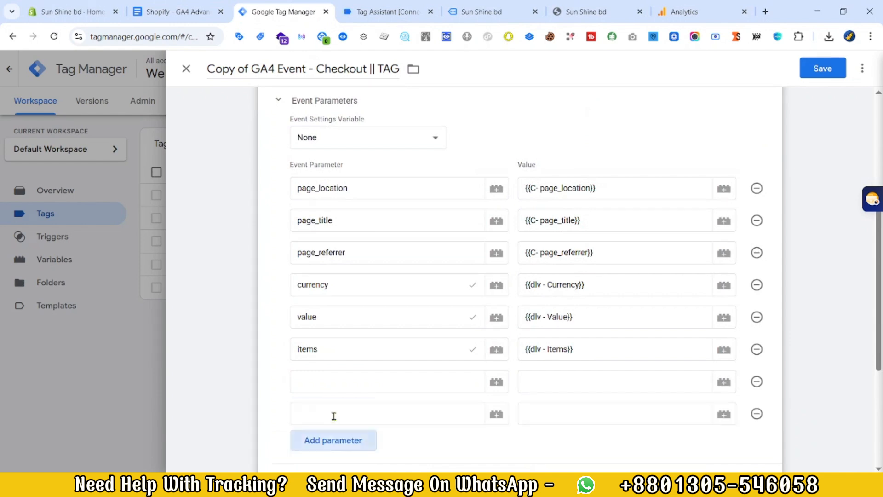
click(335, 435)
scroll(336, 435, down, 3)
click(175, 11)
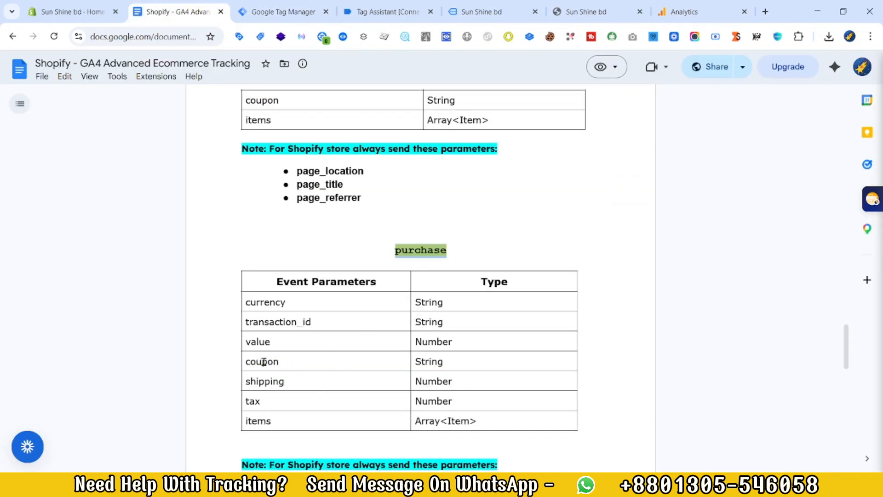
click(276, 11)
Step: Name the first empty event parameter transaction_id, copied from the purchase table in the tracking document
click(175, 11)
double_click(277, 324)
click(277, 12)
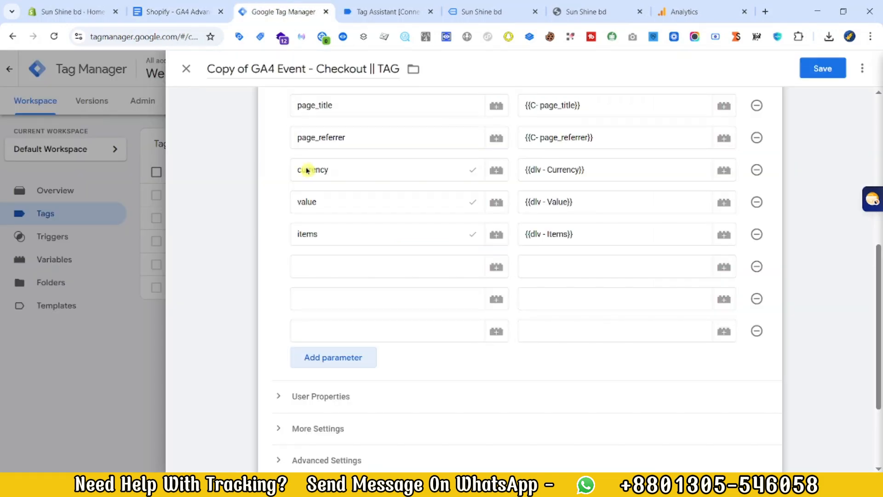
click(326, 268)
key(ctrl+v)
Step: Name the two remaining empty event parameters coupon and shipping, copied from the tracking document
click(203, 13)
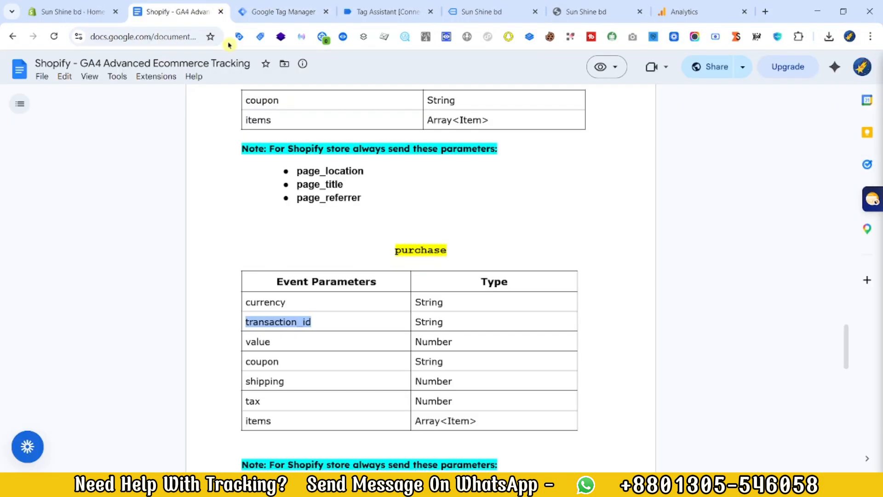
key(ctrl+Tab)
click(339, 297)
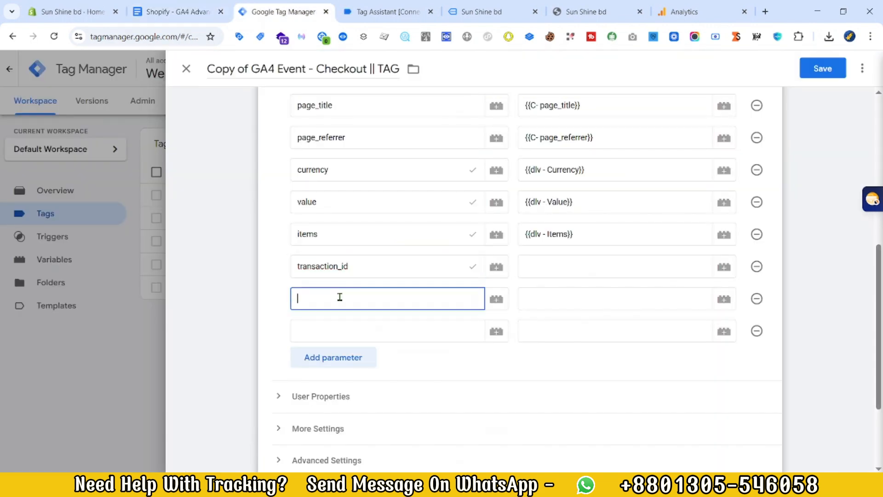
click(194, 5)
double_click(269, 322)
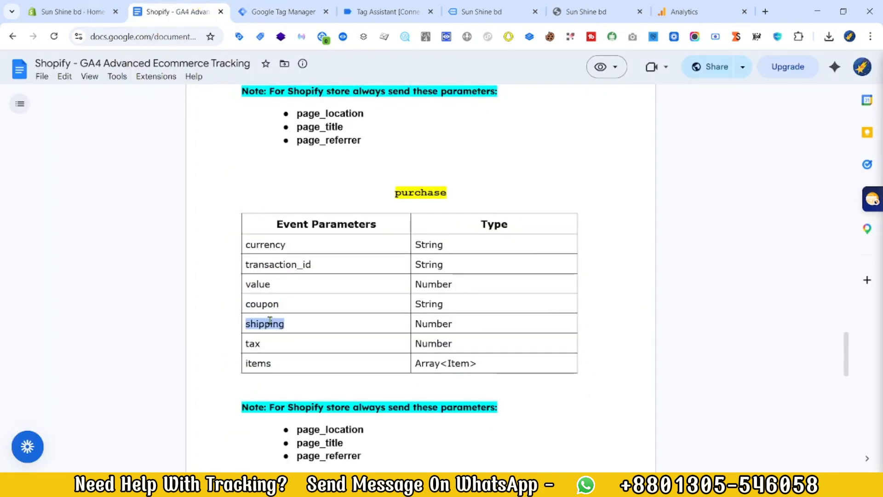
click(276, 12)
click(315, 334)
key(ctrl+v)
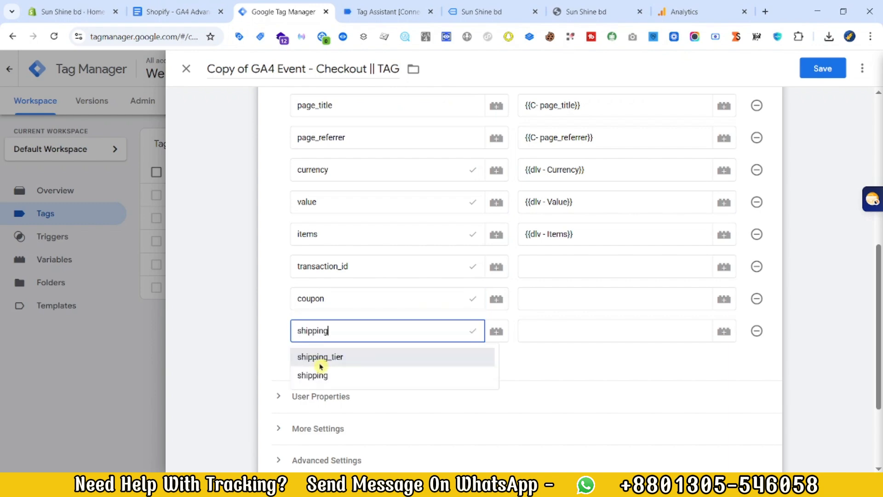
Step: Add a tax event parameter below shipping, copying its name from the tracking document
click(178, 11)
double_click(253, 346)
click(276, 11)
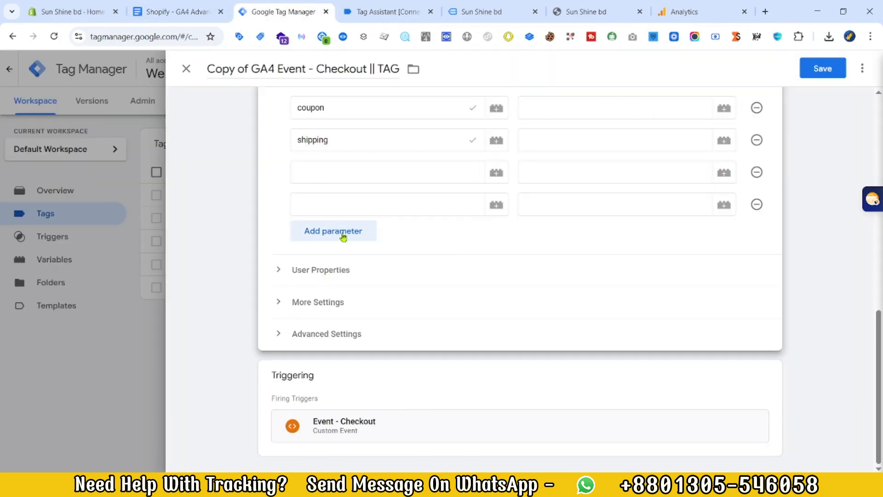
click(360, 177)
key(ctrl+v)
click(179, 12)
click(276, 11)
Step: Set the transaction_id value to {{dlv - Transaction ID}} and the coupon value to {{dlv - Coupon}}
scroll(521, 322, up, 6)
click(522, 362)
text({{ter)
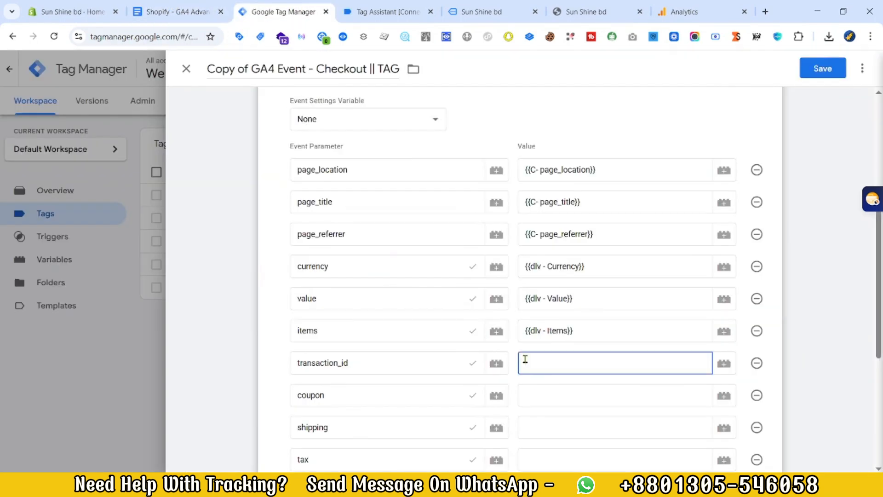
key(BackSpace)
key(BackSpace)
text(ra)
click(569, 391)
click(585, 395)
text({{cou)
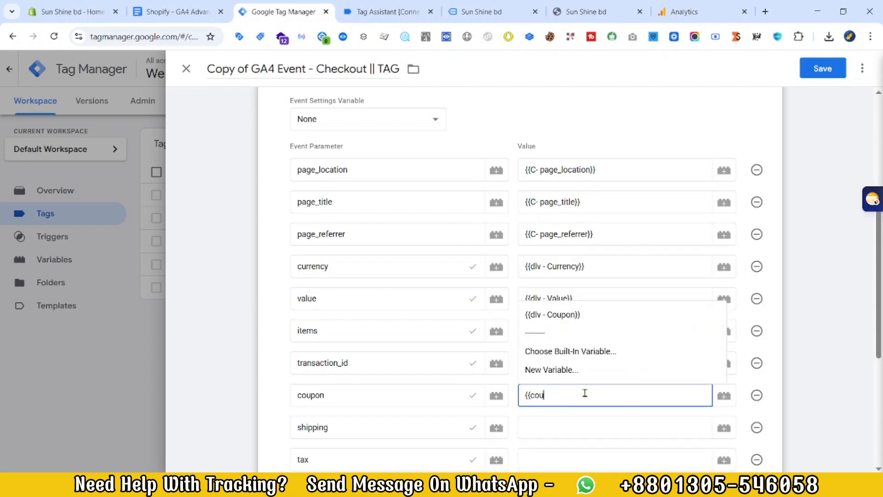
click(571, 315)
Step: Set the shipping value to {{dlv - Shipping}} and the tax value to {{dlv - Tax}}
click(558, 427)
text({{shi)
click(561, 345)
scroll(561, 347, down, 3)
click(560, 349)
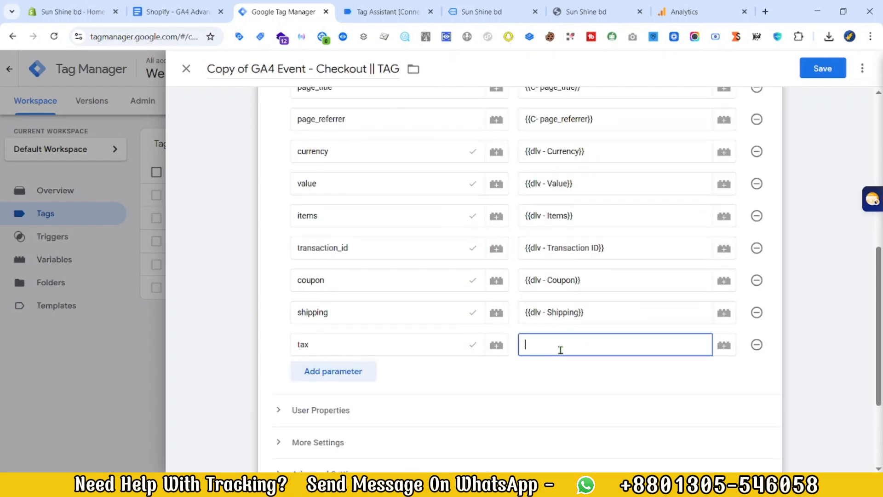
text({{ta)
click(545, 389)
Step: Replace the copied tag's Event - Checkout trigger with Event - Purchase
scroll(475, 303, down, 3)
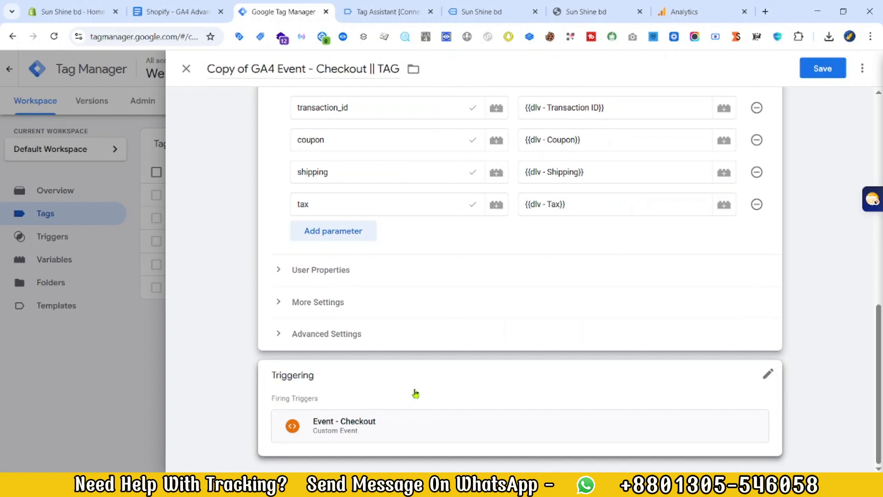
click(416, 393)
click(754, 431)
click(516, 429)
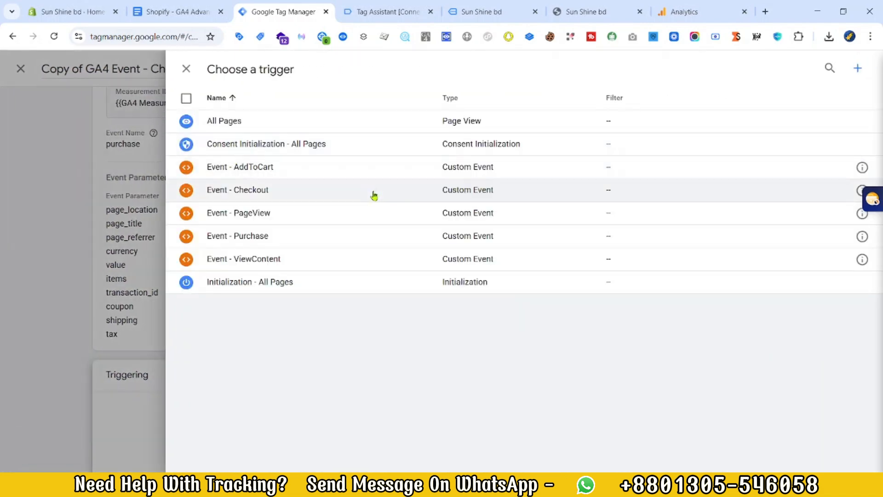
click(279, 243)
Step: Rename the copied tag to GA4 Event - Purchase || TAG and save it
scroll(405, 194, up, 3)
click(253, 70)
key(BackSpace)
key(BackSpace)
key(BackSpace)
key(BackSpace)
key(BackSpace)
key(BackSpace)
key(BackSpace)
key(BackSpace)
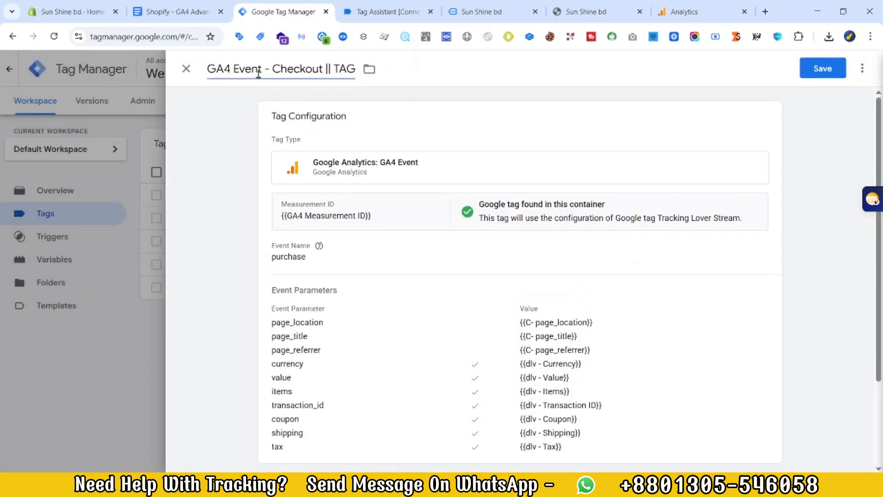
key(ctrl+Delete)
text(Purchas)
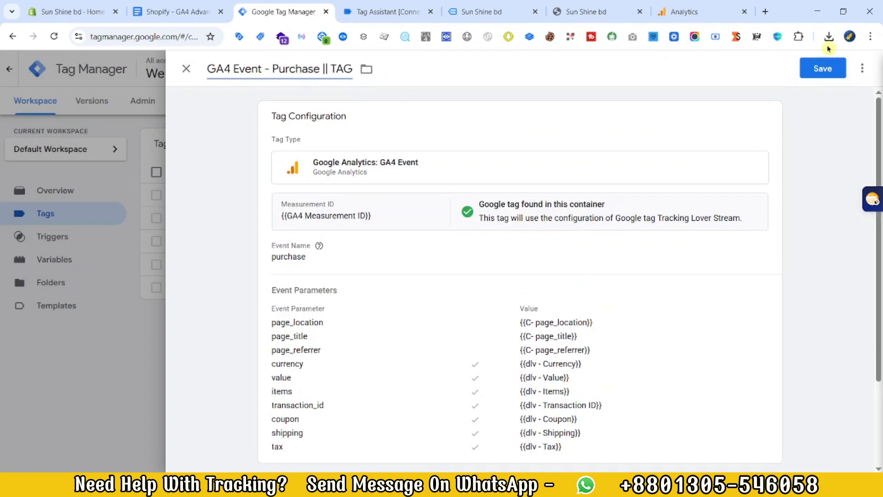
click(823, 69)
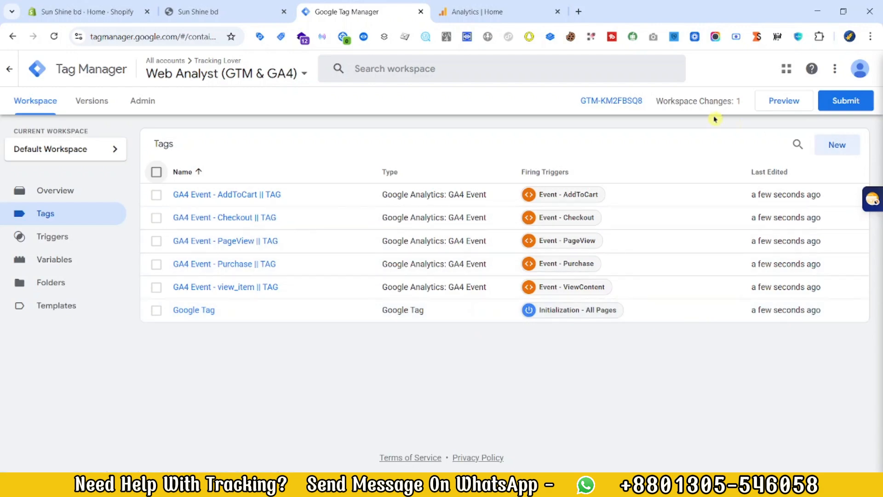
Step: Preview the container on the Sun Shine bd store, dismiss the store's preview bar, and inspect the page_viewed event in Tag Assistant
click(768, 102)
click(436, 329)
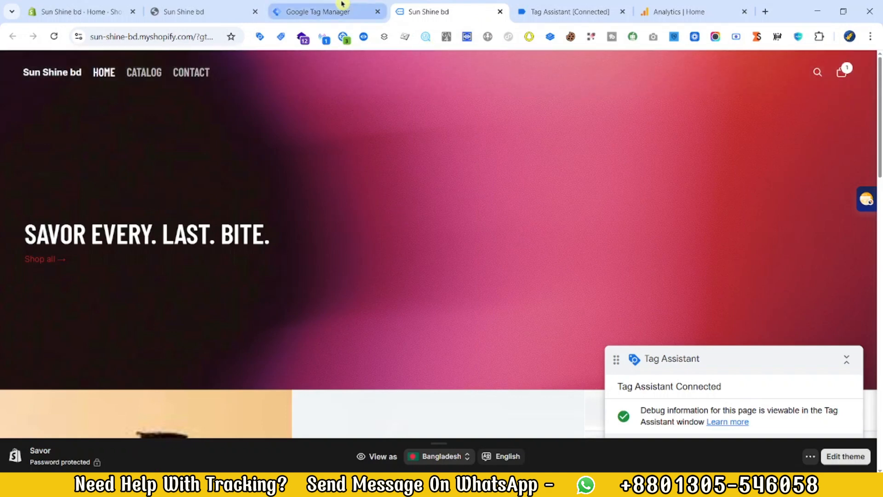
click(811, 456)
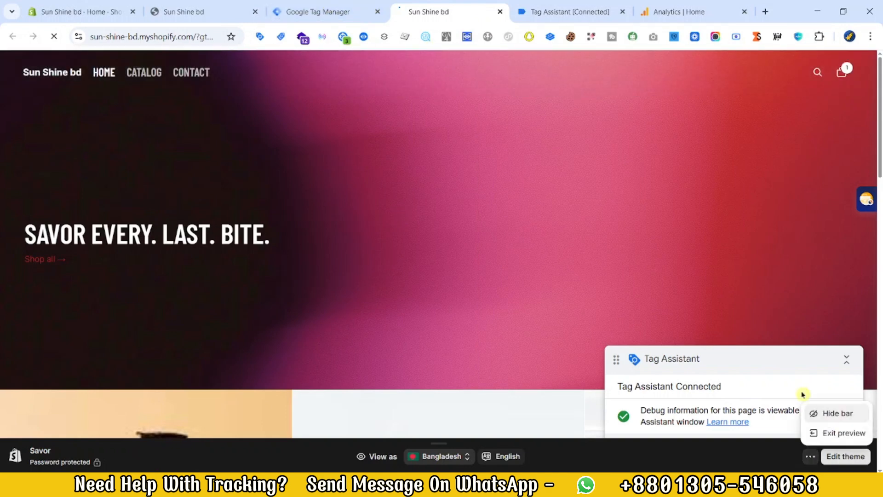
click(514, 13)
drag(504, 11, 424, 12)
click(442, 269)
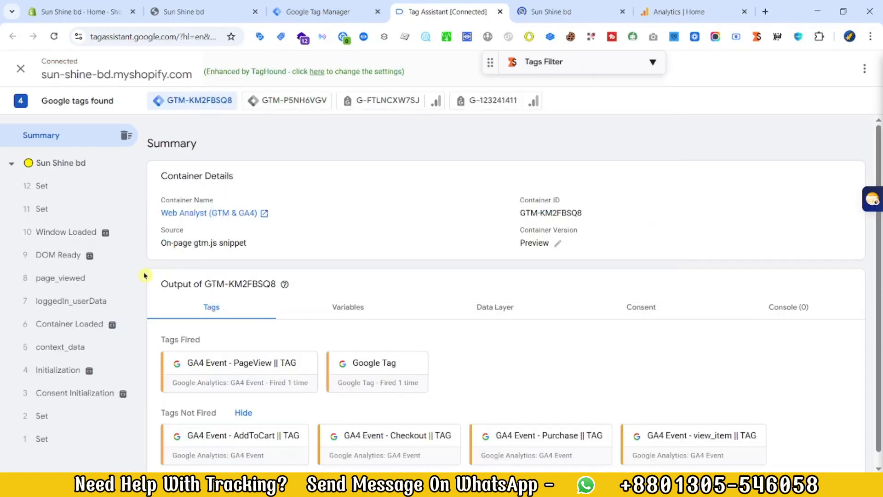
click(71, 286)
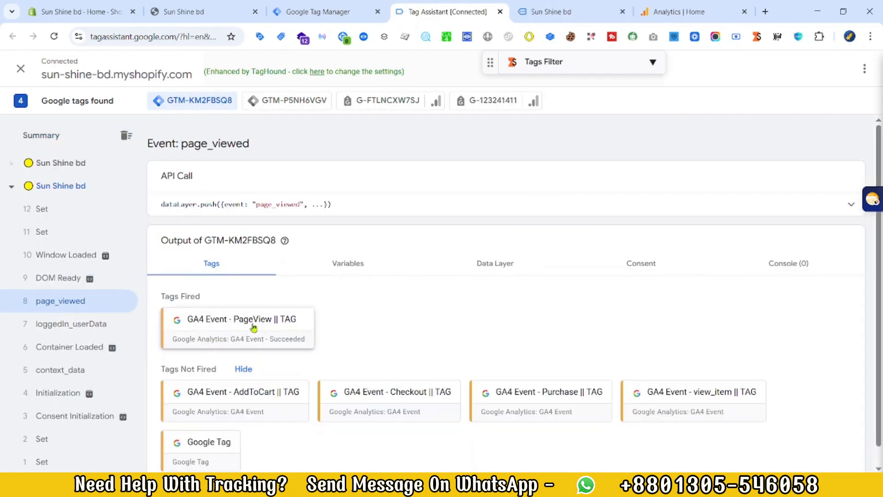
Step: Switch to Google Analytics and open the property's DebugView from the admin settings
click(654, 10)
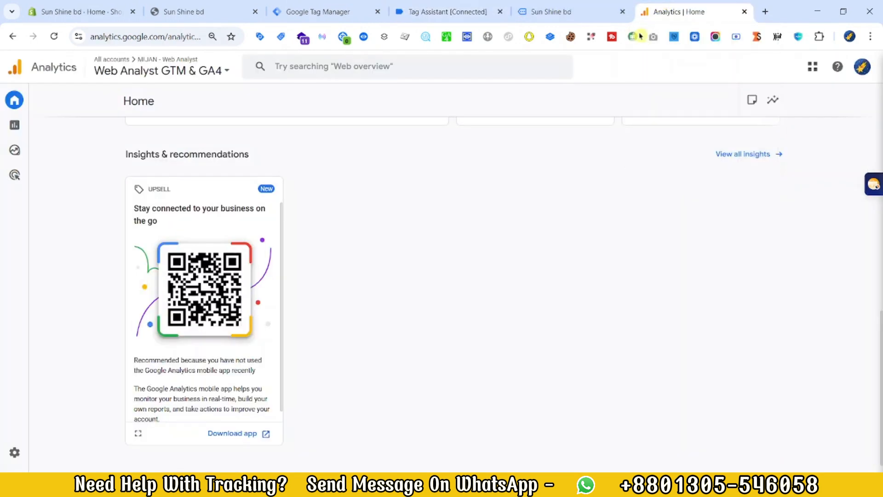
mouse_move(19, 323)
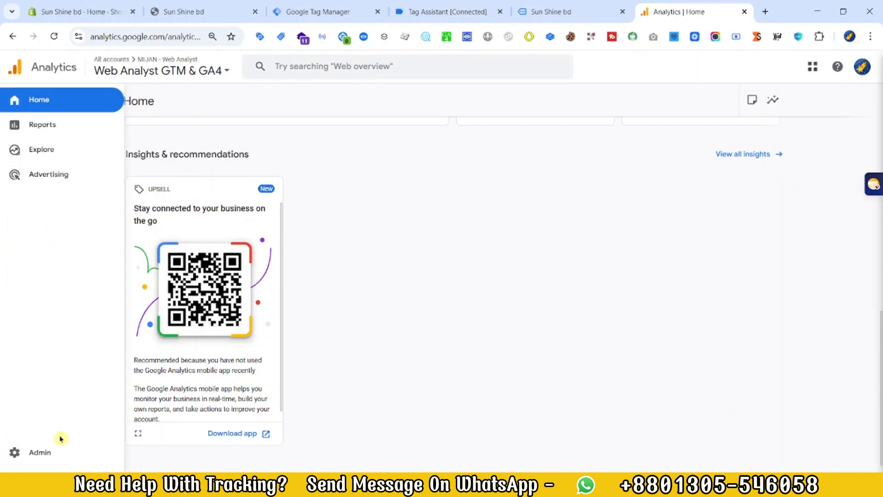
click(44, 453)
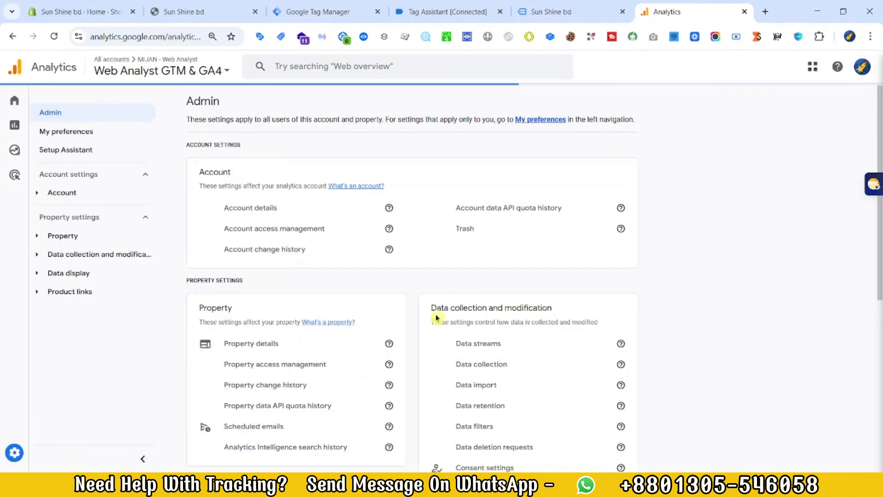
scroll(510, 310, down, 7)
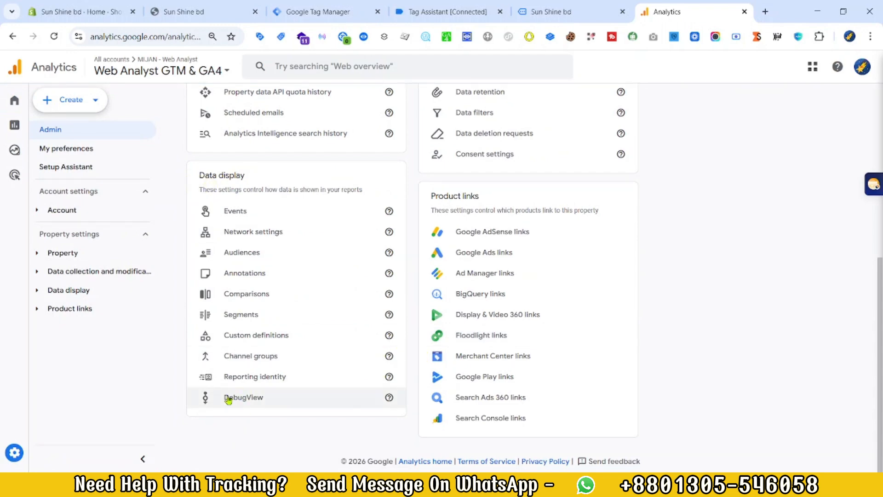
Step: View the GA4 Reporting product, inspect the fired view_item tag's parameters in Tag Assistant, and check for the event in DebugView
click(523, 6)
scroll(536, 297, down, 5)
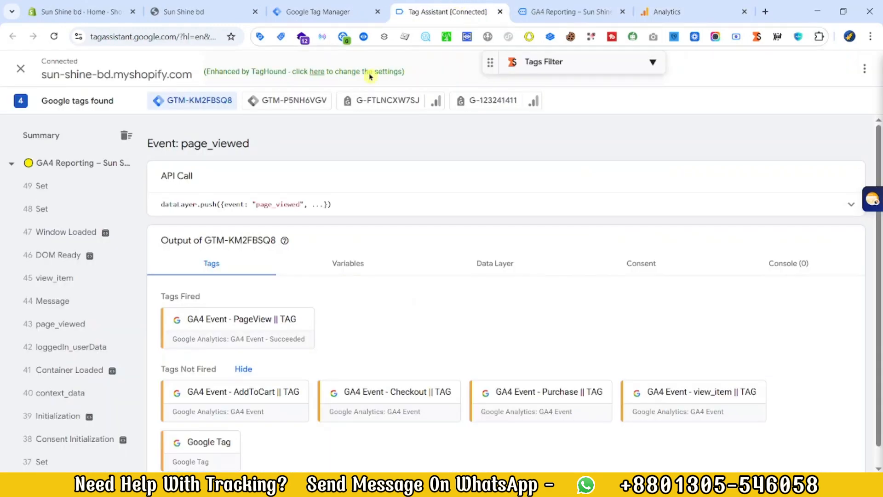
click(110, 277)
click(244, 319)
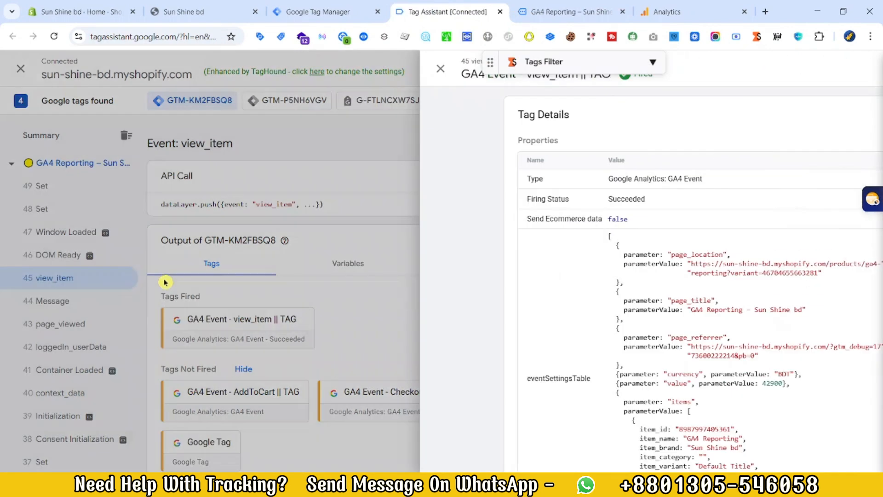
scroll(472, 329, down, 2)
drag(394, 231, 474, 368)
click(519, 342)
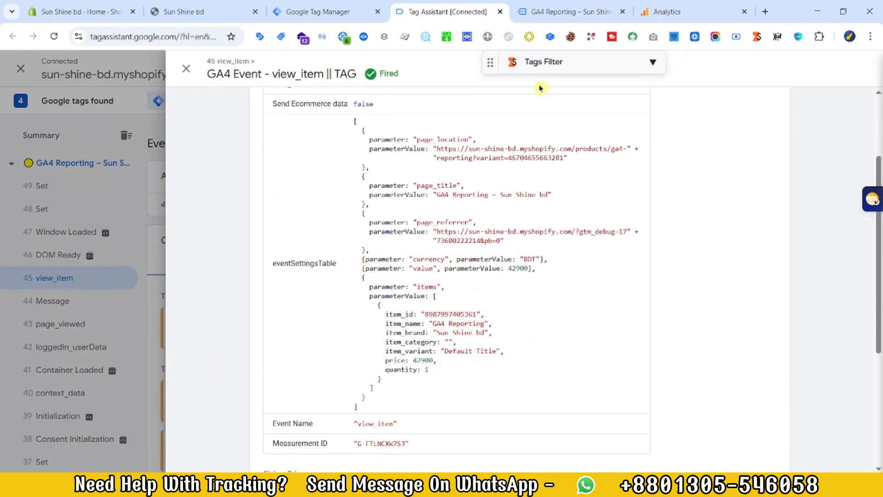
click(684, 4)
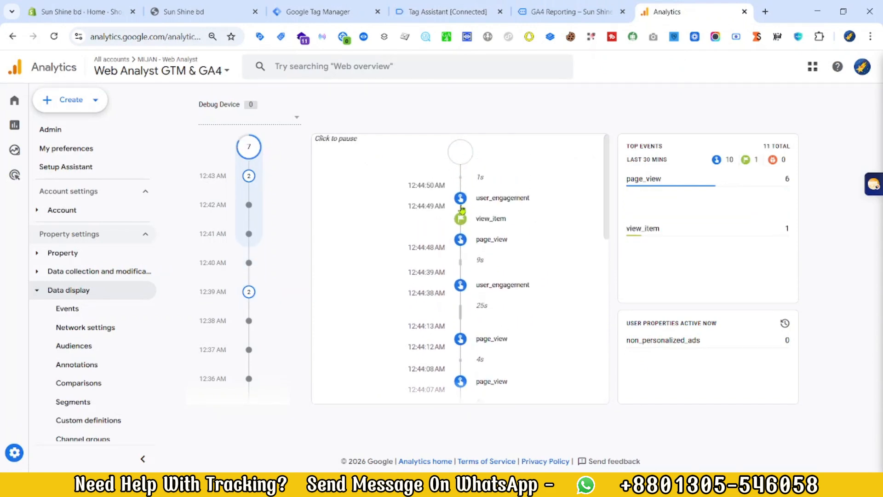
Step: Add the GA4 Reporting product to the cart in the store and proceed to checkout
click(571, 10)
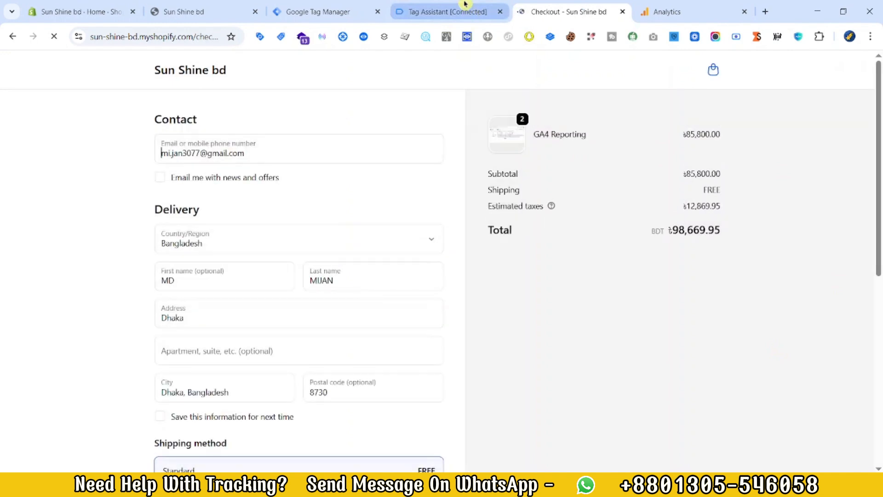
click(465, 4)
click(592, 5)
Step: Enter the test card number, expiration date and security code in the checkout's payment section and submit the order
scroll(198, 358, down, 5)
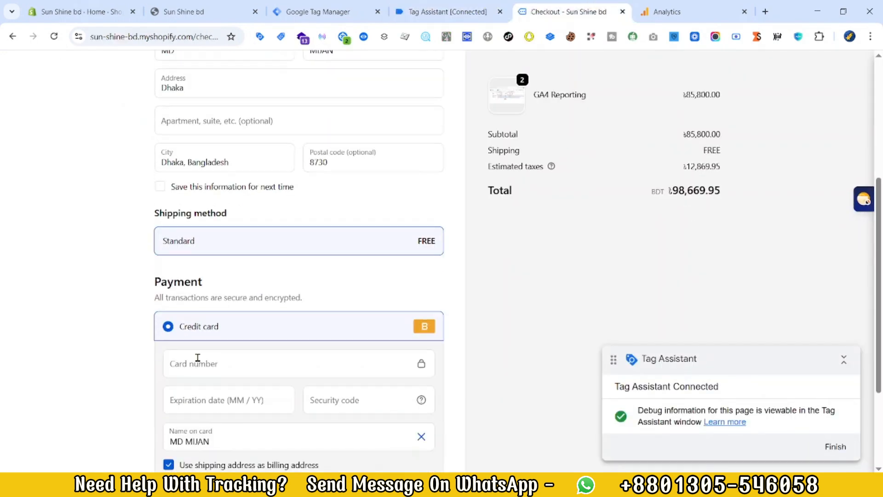
click(198, 358)
text(1)
click(221, 408)
text(1234)
click(420, 394)
text(123)
scroll(278, 394, down, 3)
click(278, 395)
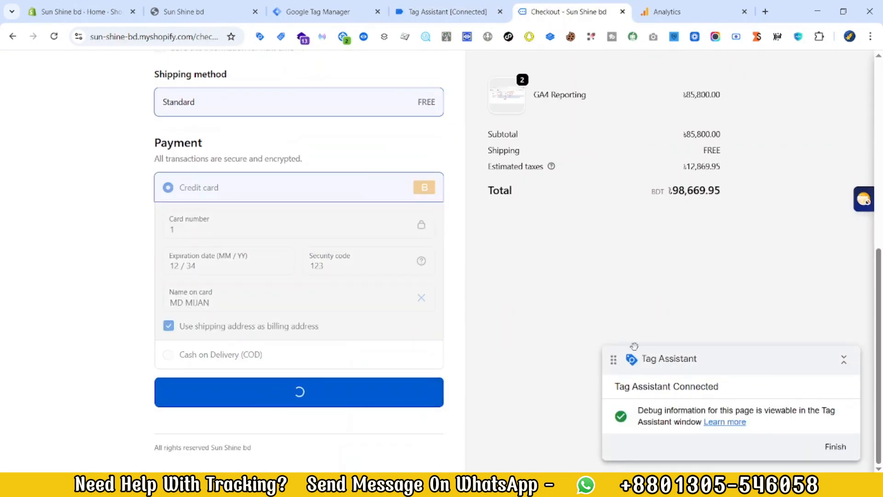
Step: Switch to Tag Assistant and examine the purchase event's fired GA4 Purchase tag, its transaction ID parameter, and the event's data layer values
click(441, 12)
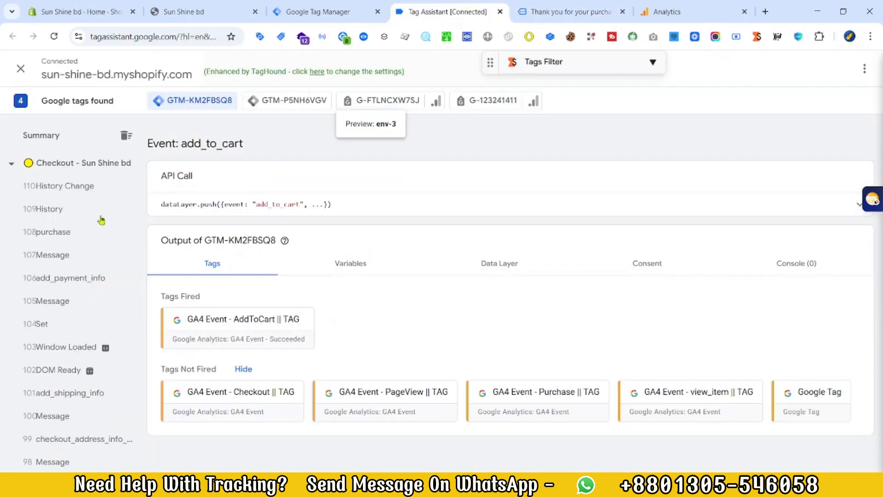
click(60, 233)
click(259, 308)
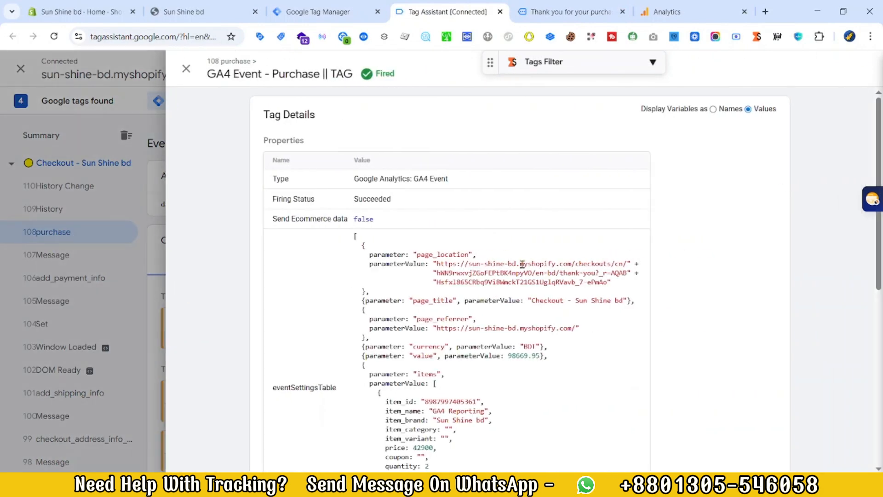
scroll(259, 308, down, 4)
drag(354, 119, 555, 400)
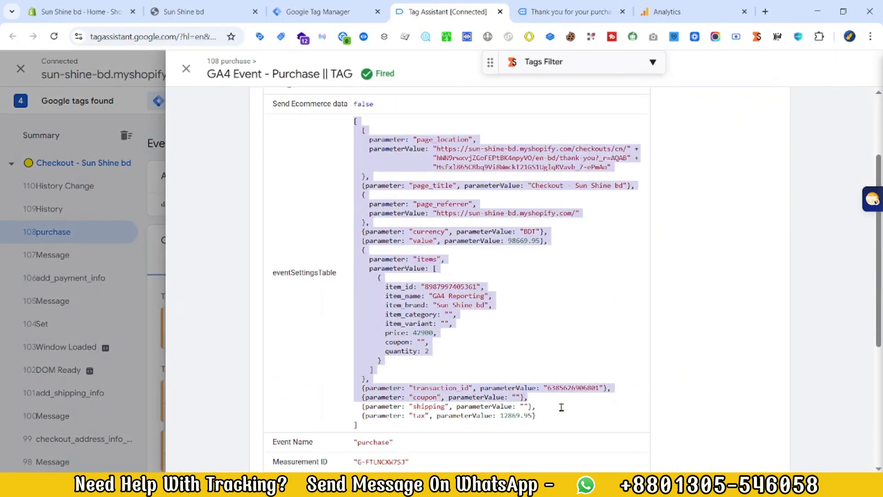
double_click(562, 388)
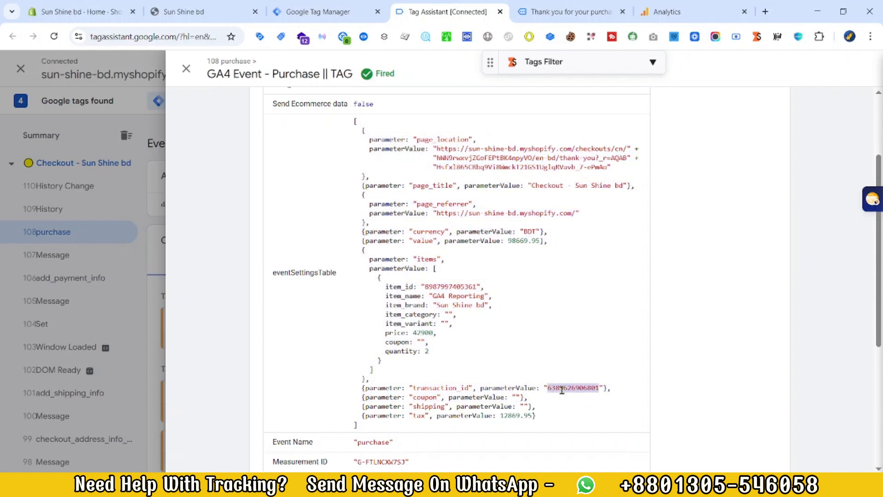
scroll(207, 296, up, 5)
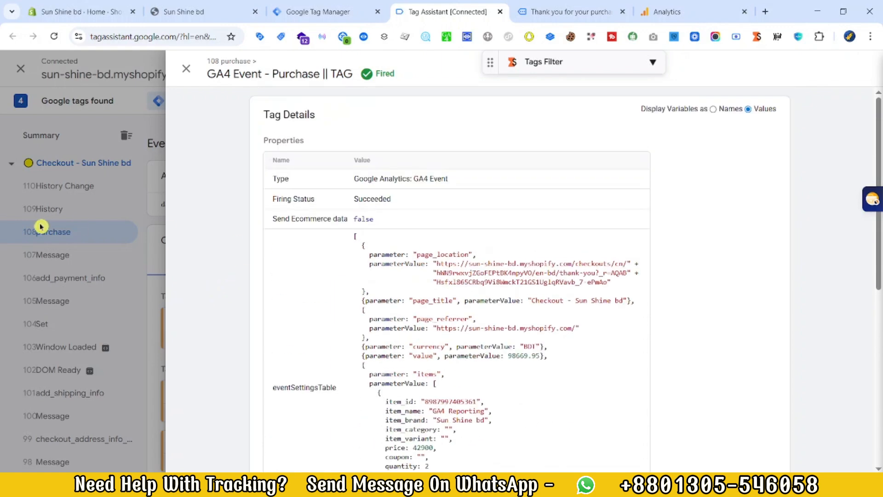
click(39, 227)
scroll(229, 326, down, 3)
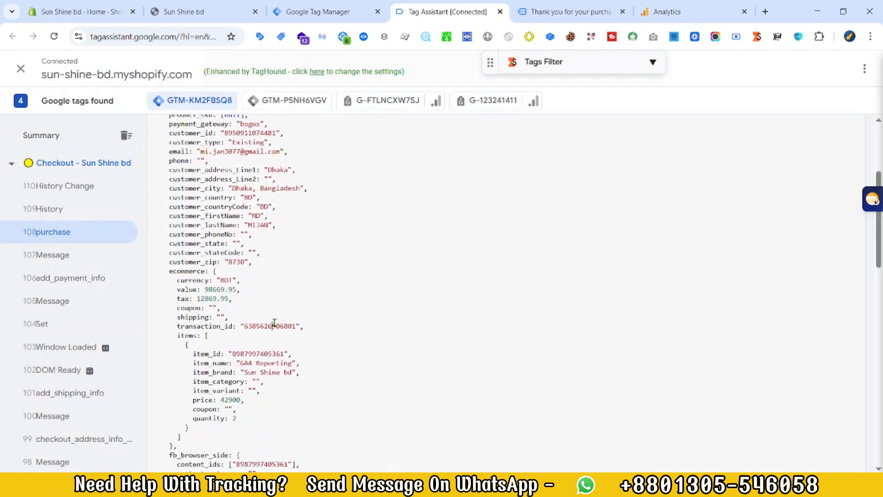
Step: Switch to Google Analytics DebugView and inspect the purchase event's parameters, including transaction_id and value
click(666, 10)
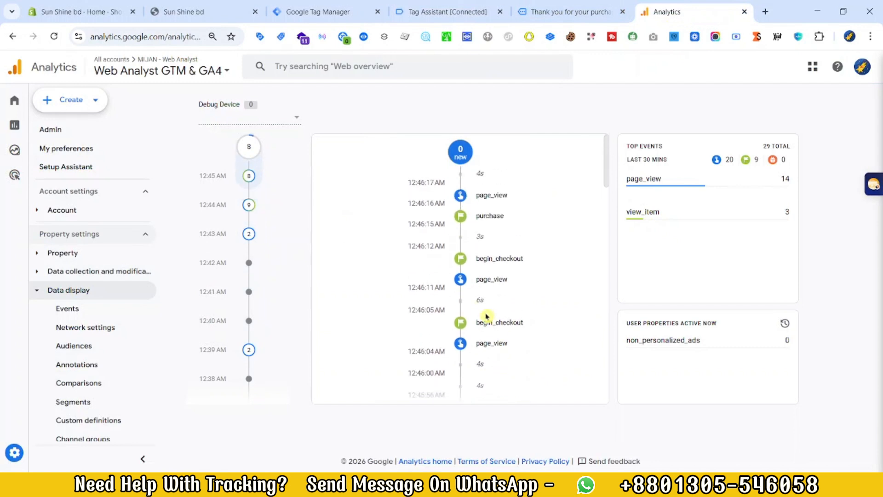
click(468, 226)
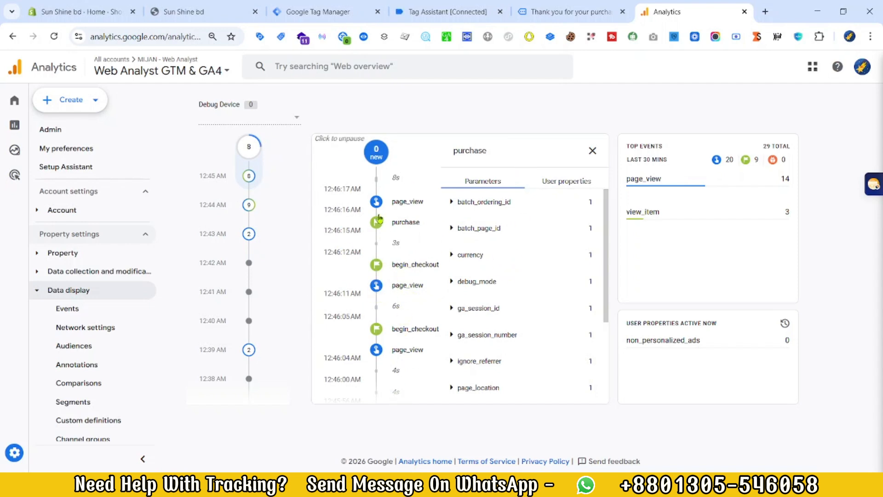
scroll(501, 307, down, 4)
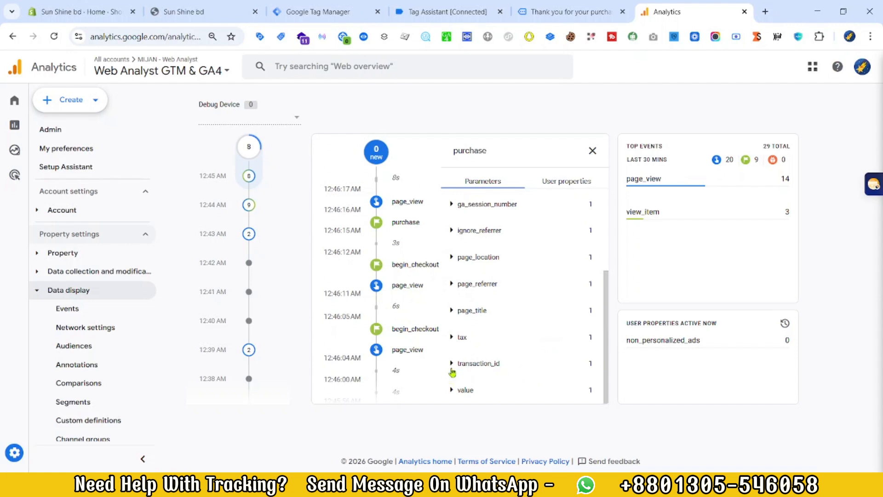
scroll(485, 374, down, 1)
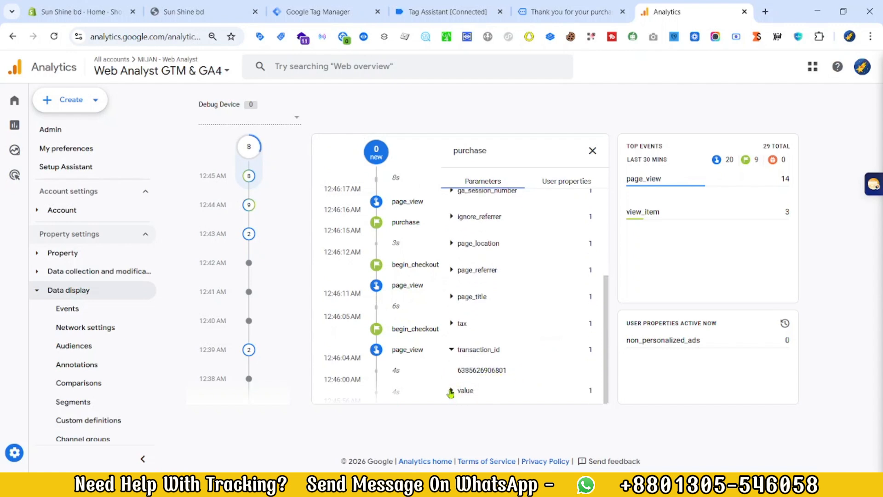
click(450, 391)
scroll(558, 184, up, 5)
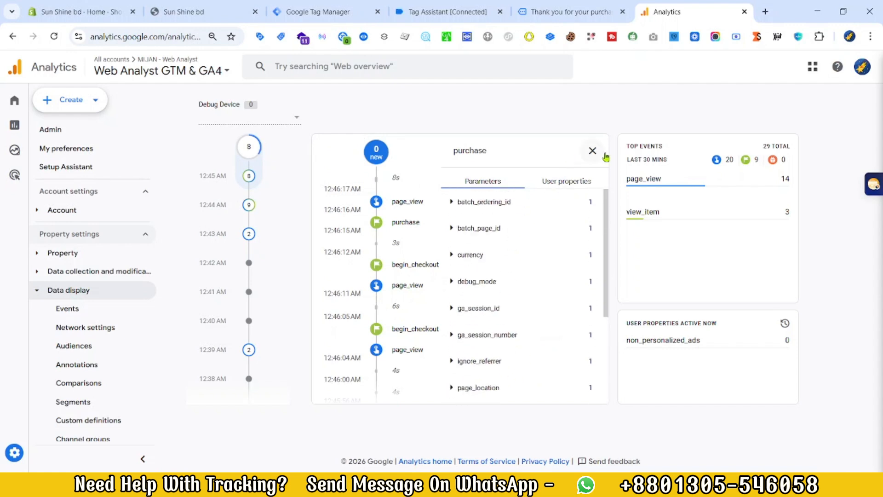
click(593, 151)
Step: Return to the tag list of the Web Analyst (GTM & GA4) container in Google Tag Manager
click(605, 5)
click(336, 10)
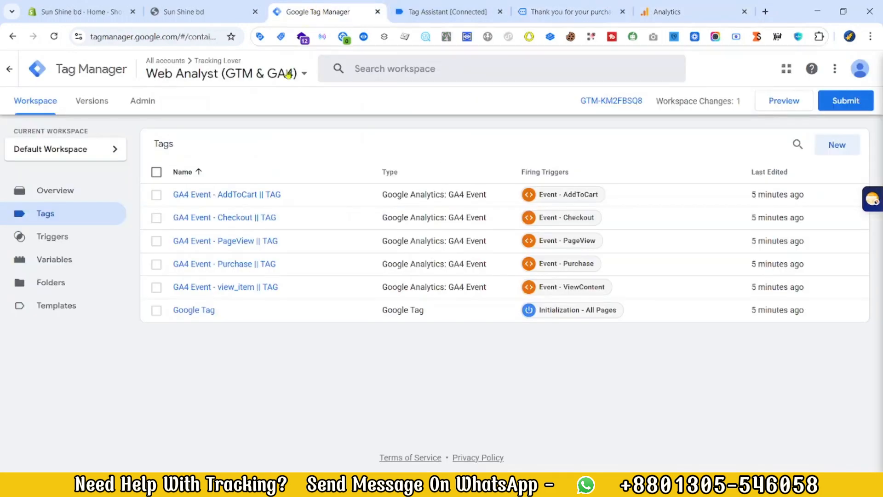